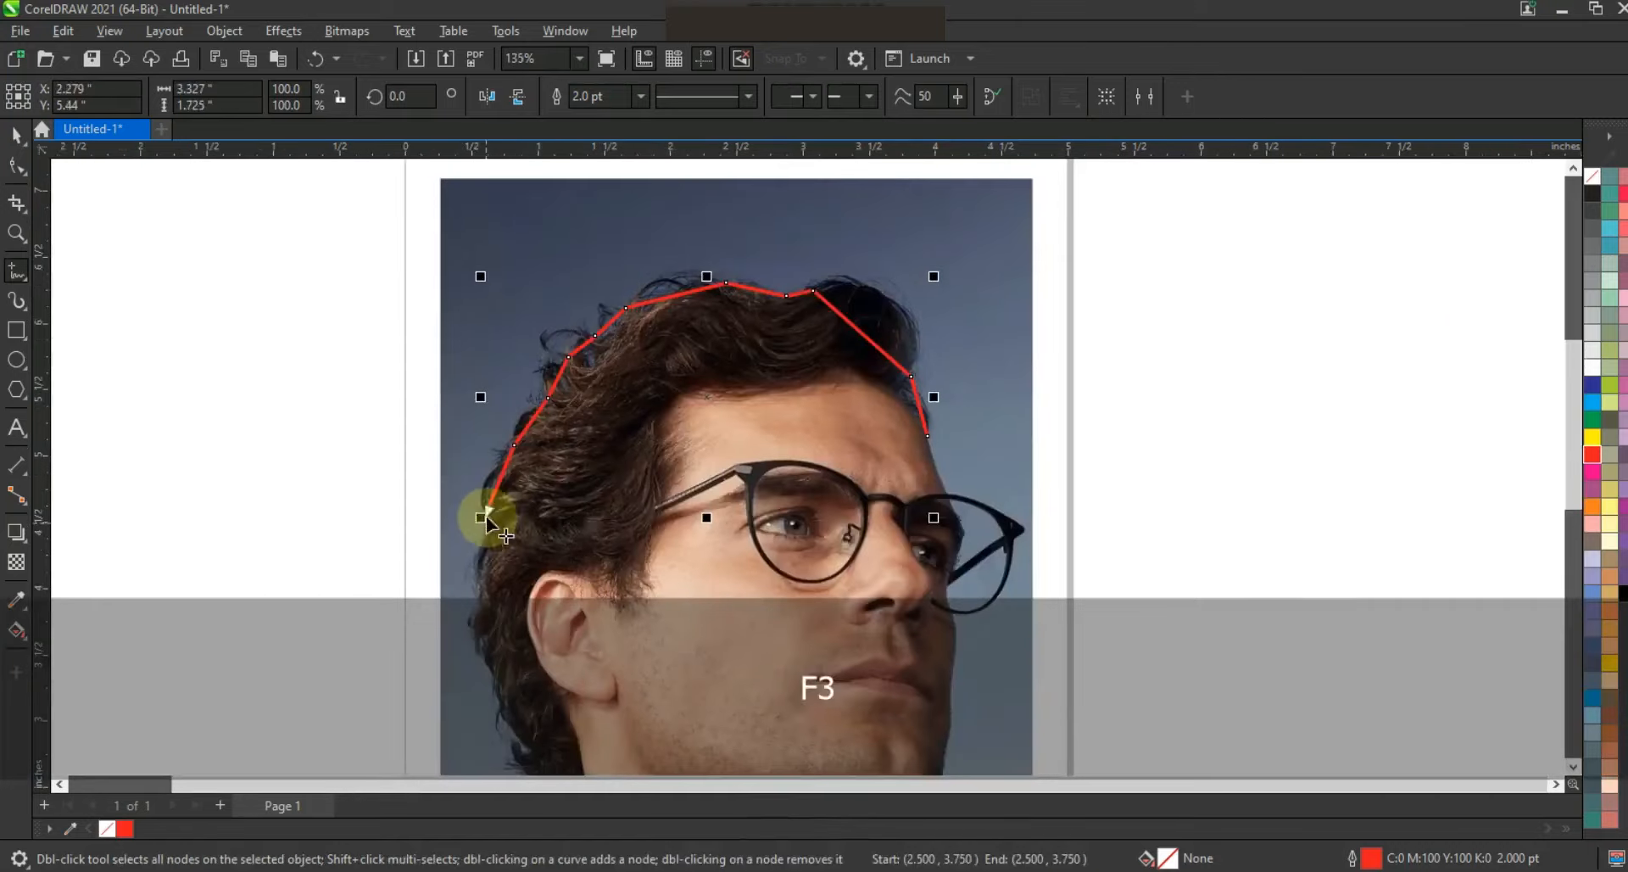
Continue the red straight-segment hair outline down the back of the head, around the ear and along the hairline, closing it at the forehead.
double_click(487, 598)
double_click(493, 660)
click(521, 742)
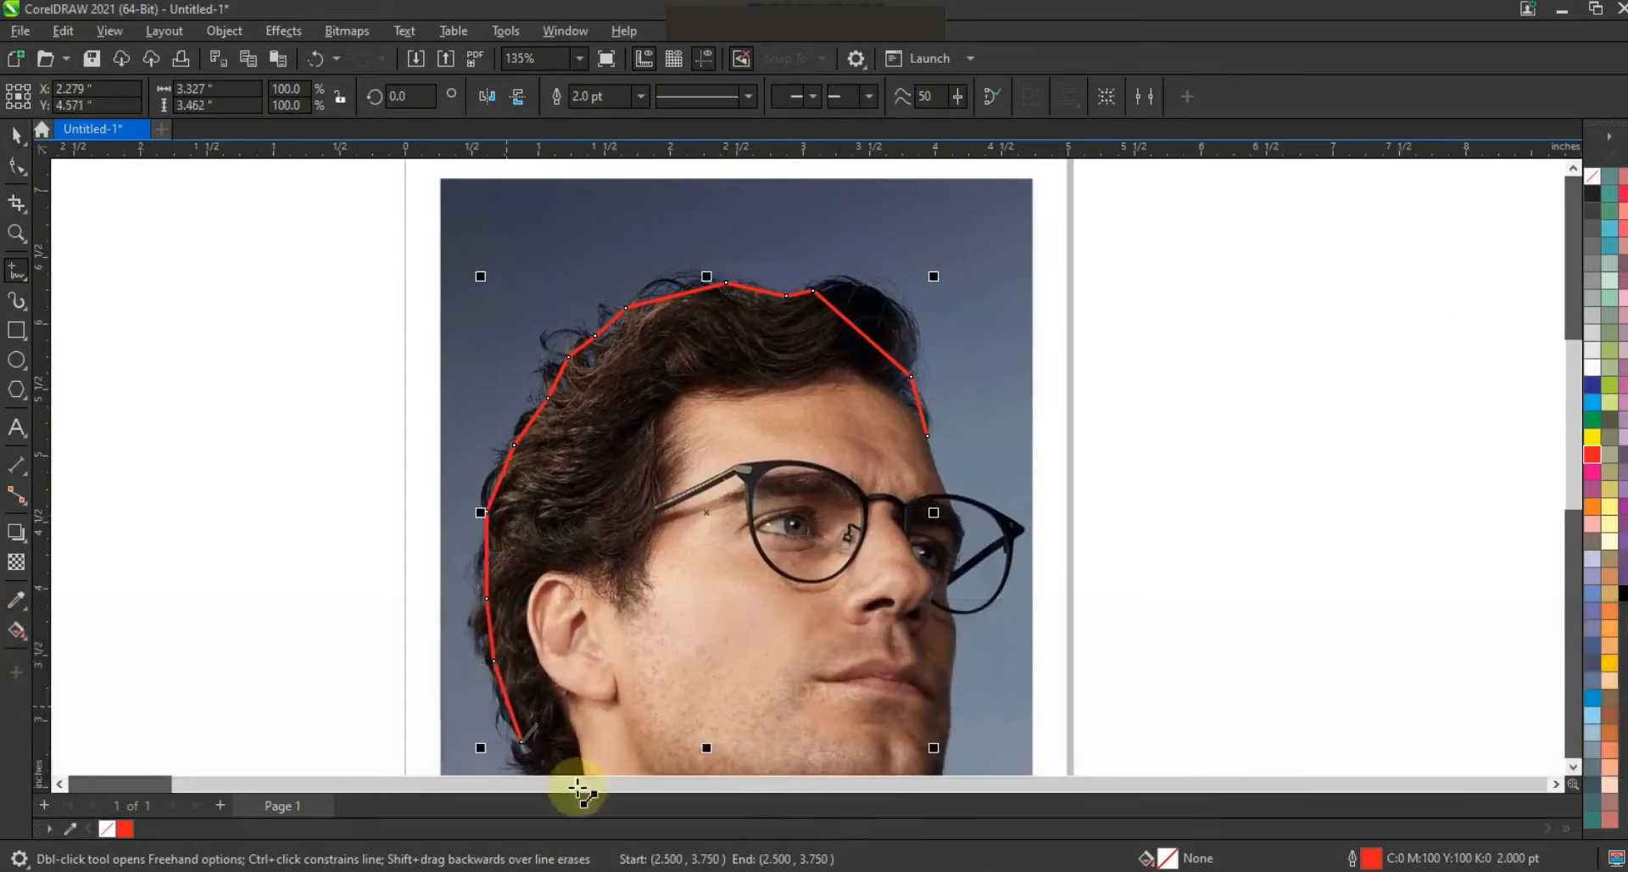
click(554, 684)
click(585, 732)
click(551, 544)
click(559, 436)
click(646, 464)
click(705, 257)
click(839, 233)
click(927, 299)
Make the hair outline's segments curved and bend the front ones to follow the tuft above the forehead.
key(F3)
key(F10)
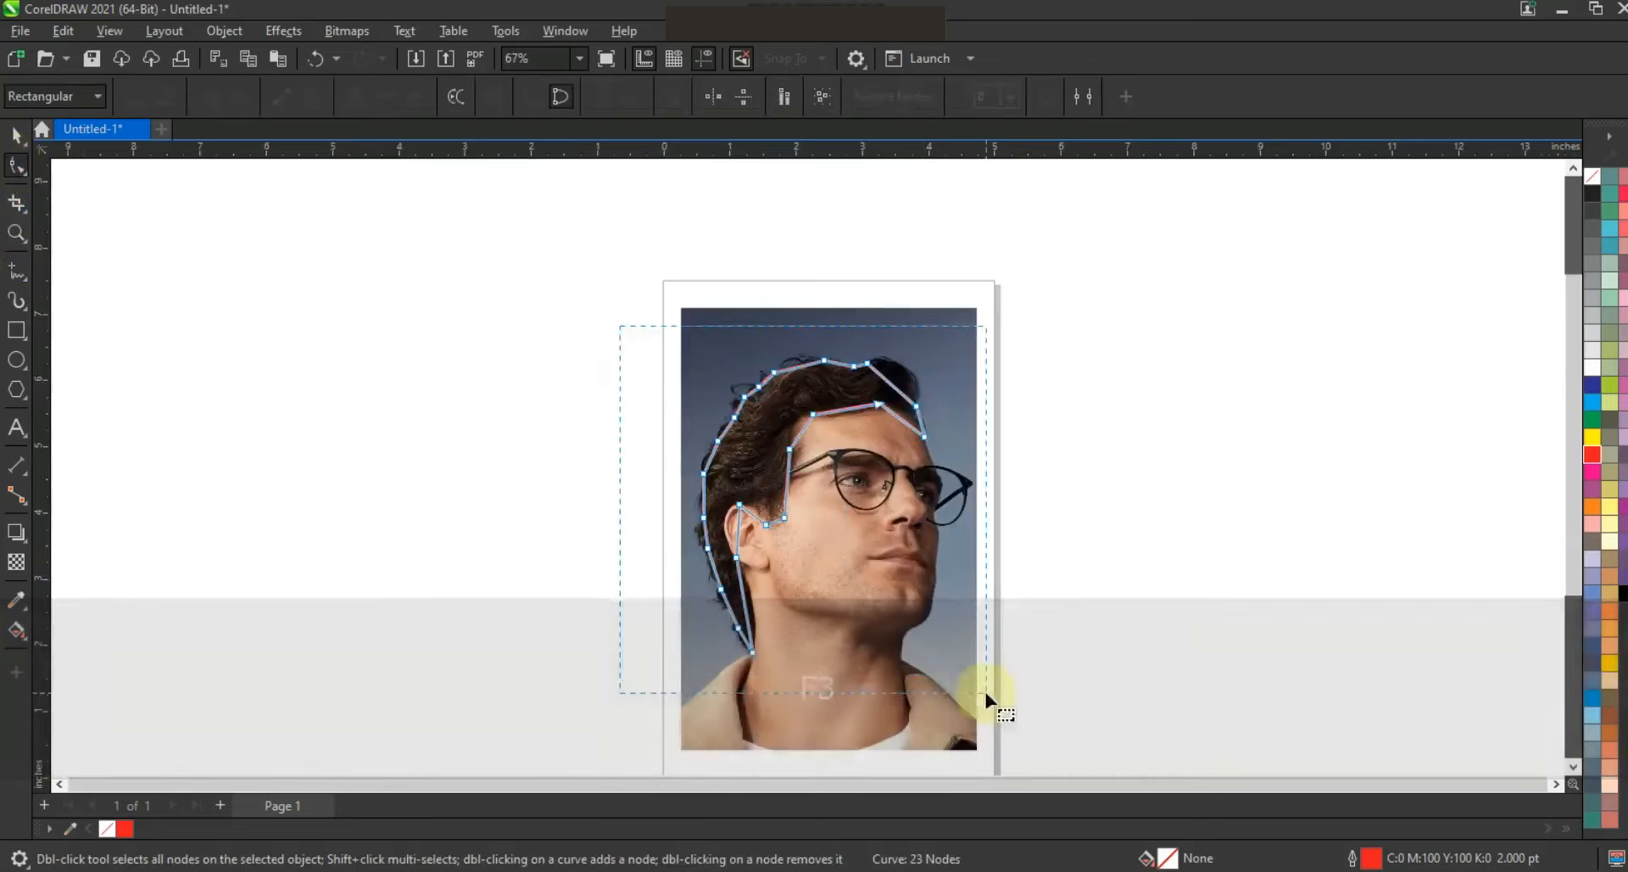
drag(751, 310, 1001, 501)
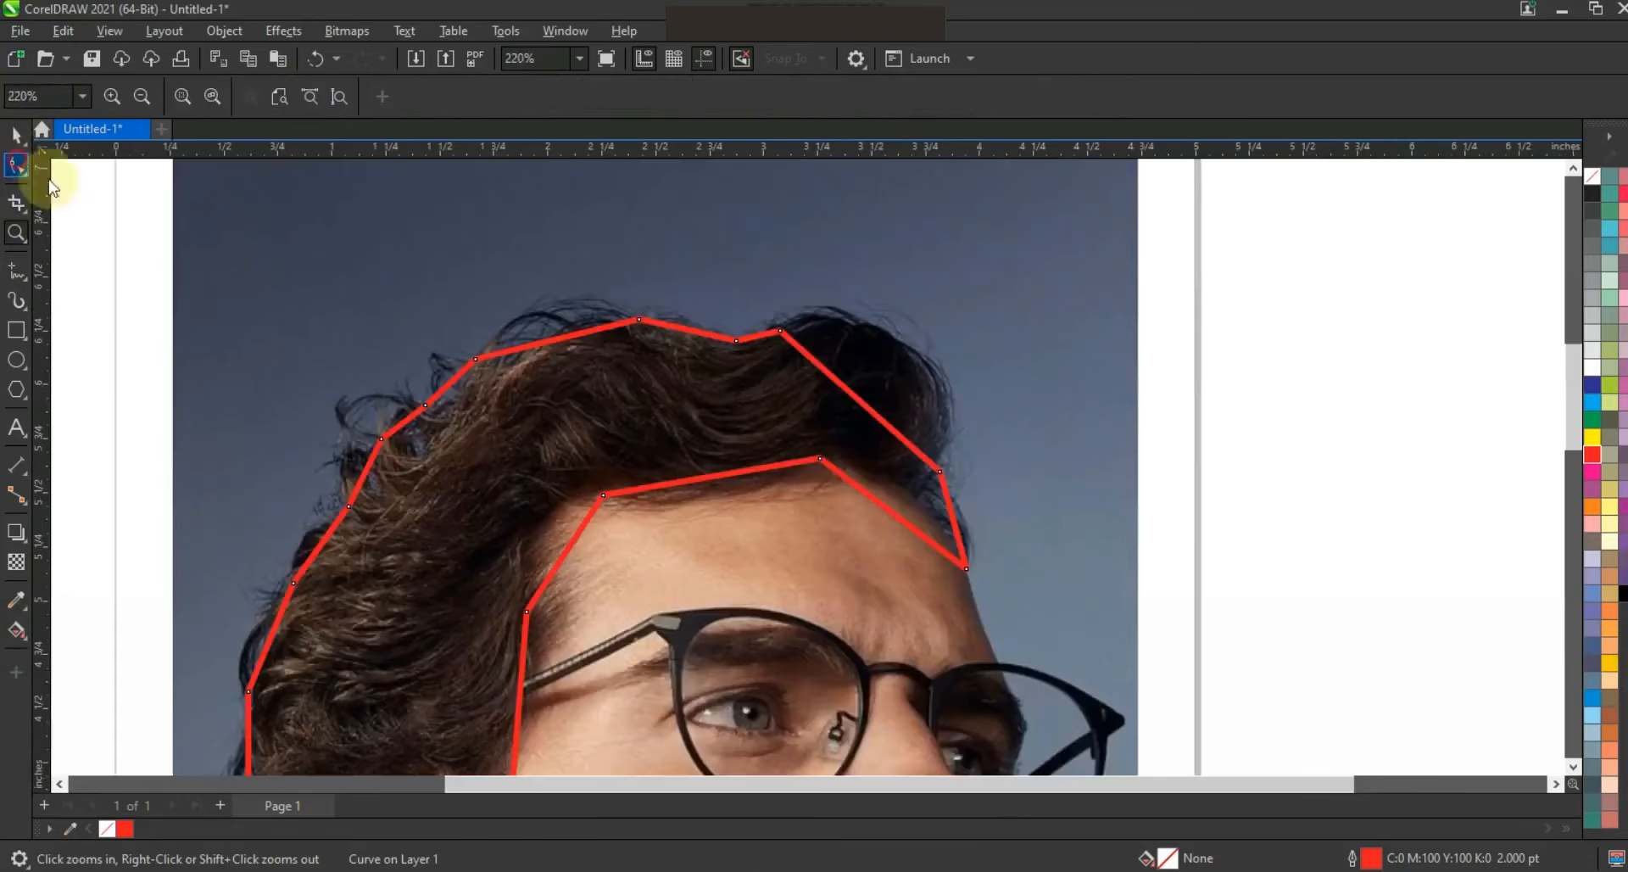
click(17, 165)
drag(832, 377, 853, 328)
mouse_move(887, 426)
mouse_down()
mouse_move(902, 337)
mouse_move(865, 299)
mouse_up()
click(963, 518)
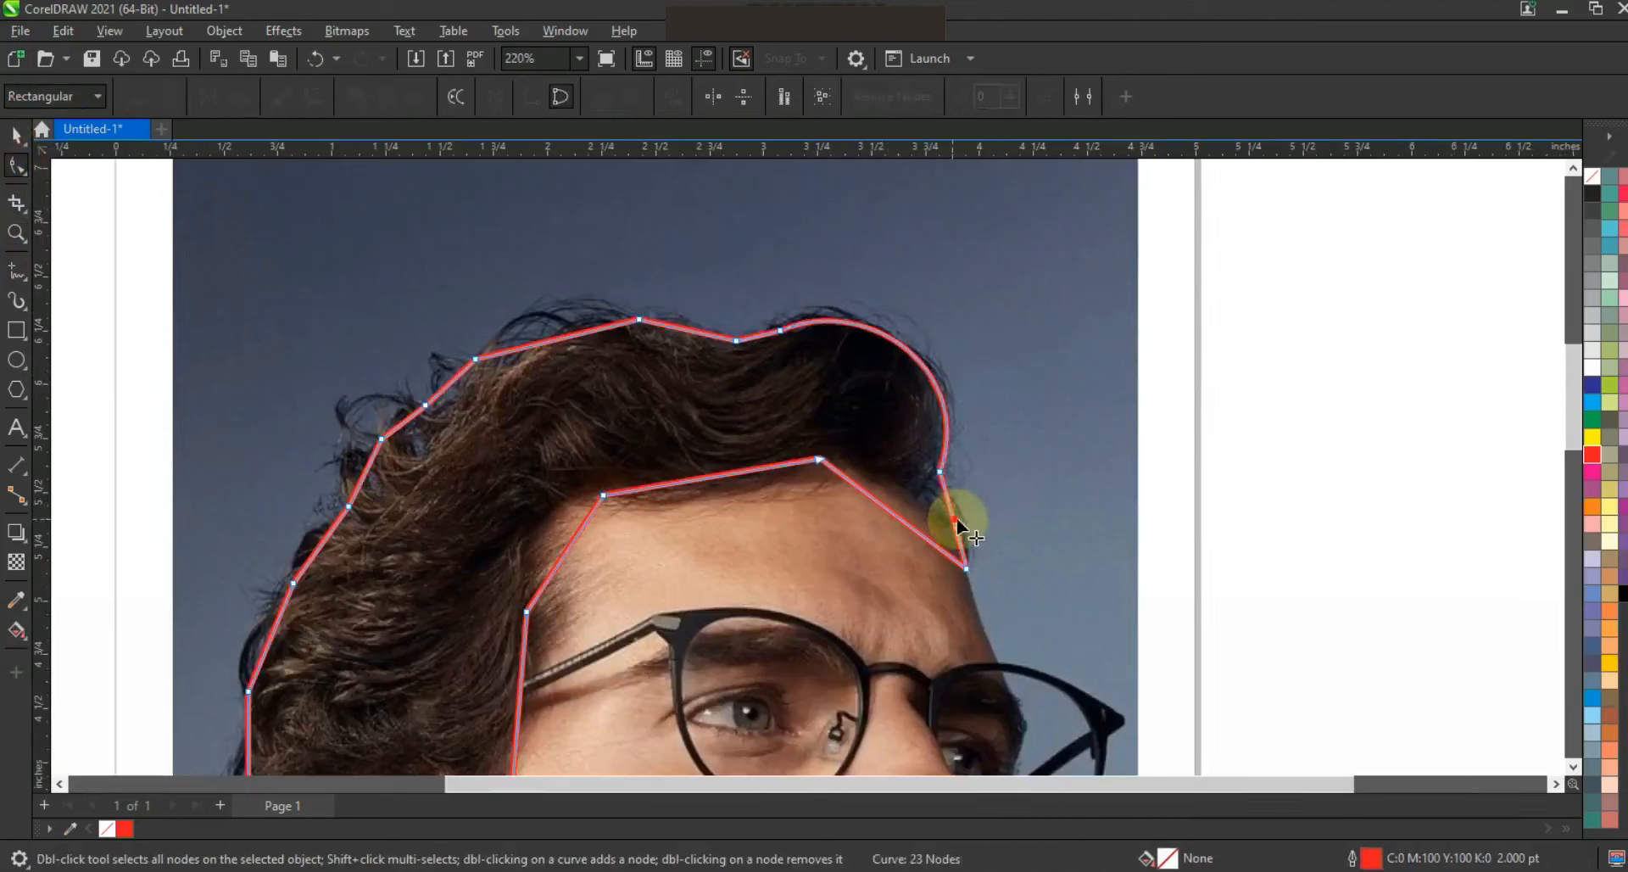
Bend the hair outline's segments to follow the forehead hairline, the top of the hair and the upper back of the head.
drag(892, 513, 899, 492)
drag(716, 475, 718, 495)
drag(574, 542, 548, 517)
drag(567, 338, 555, 311)
drag(453, 383, 441, 372)
drag(409, 429, 394, 415)
drag(365, 474, 352, 467)
drag(322, 544, 309, 538)
drag(270, 638, 250, 645)
Bend the hair outline's lower back segments to follow the hair down to the nape.
key(F3)
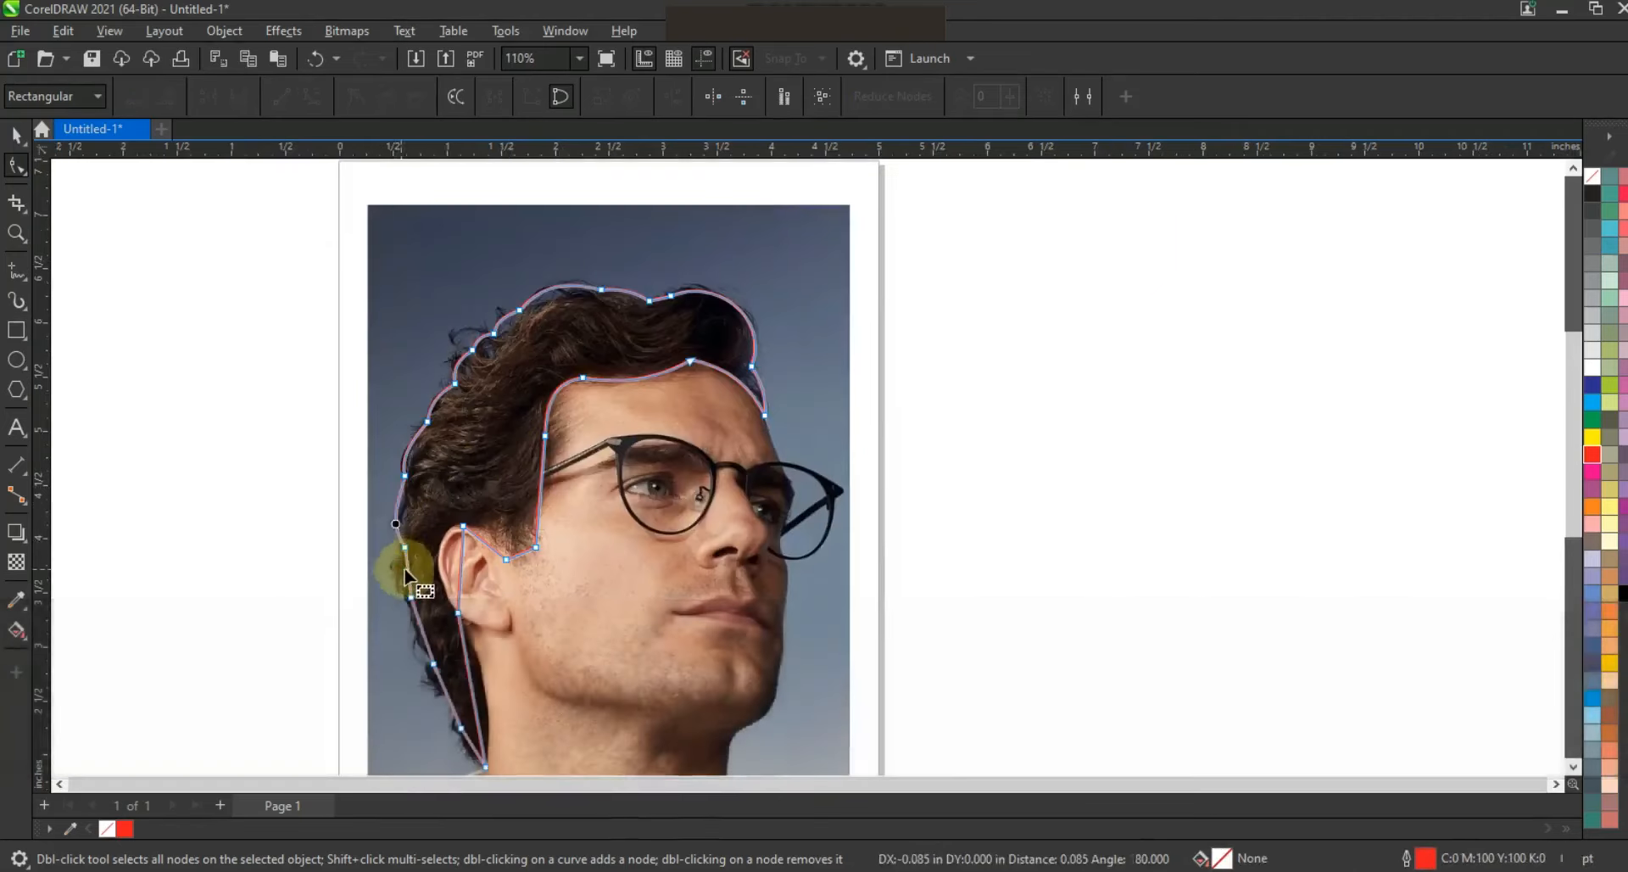
drag(405, 572, 399, 573)
drag(474, 710, 469, 751)
Curve the hair outline around the ear and along the sideburn, and fill the closed hair shape with black.
click(17, 235)
drag(328, 320, 923, 703)
click(16, 166)
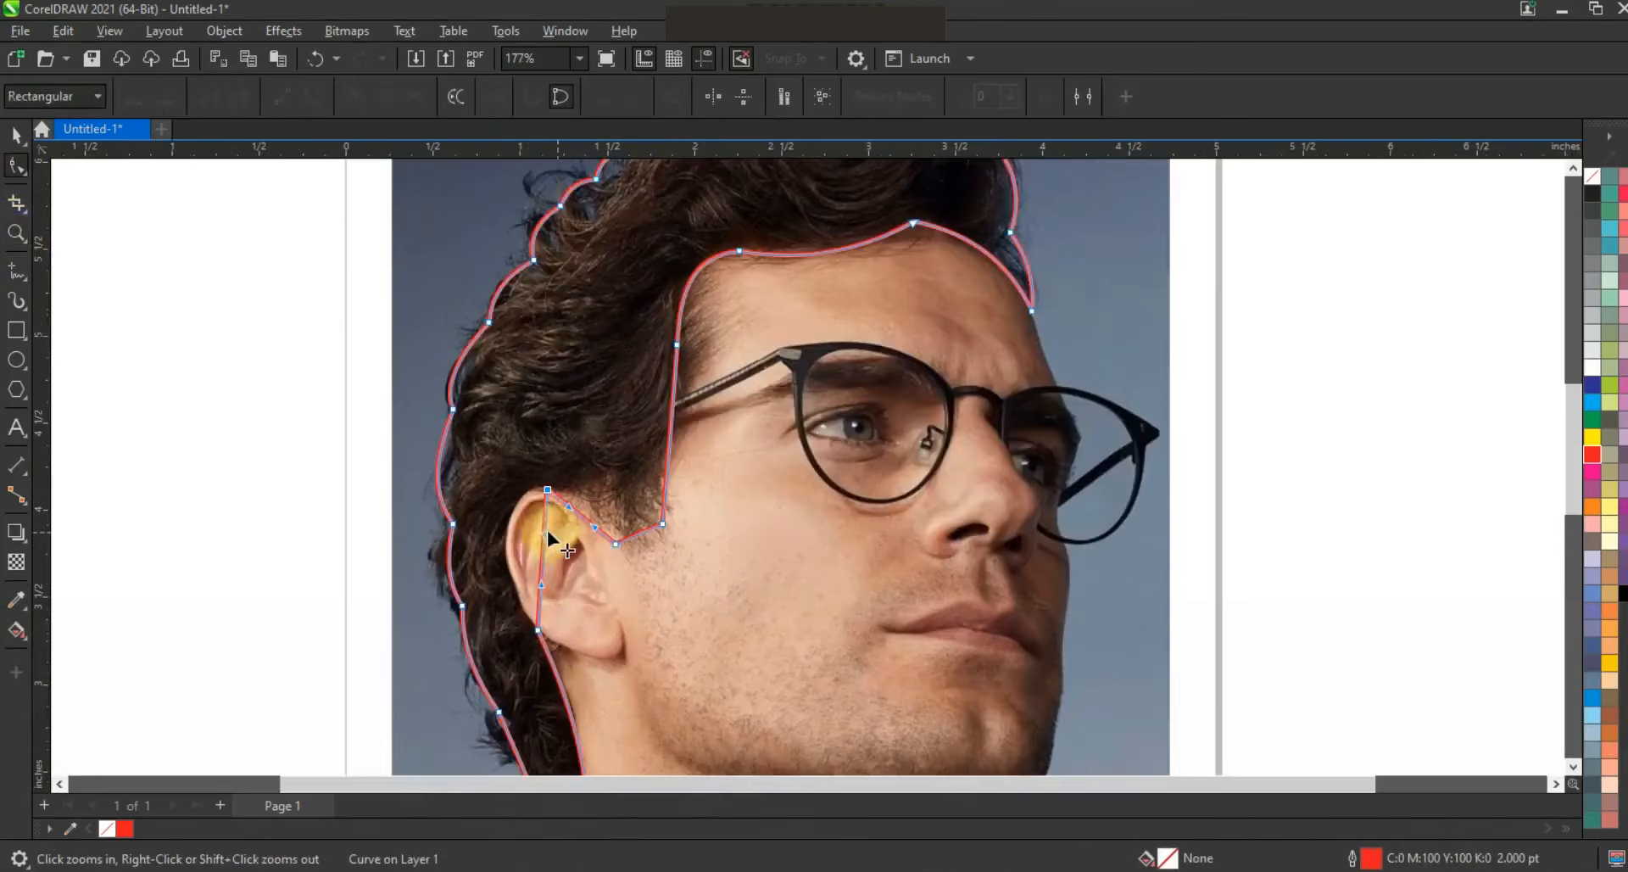
click(547, 489)
drag(543, 536, 496, 481)
drag(541, 584, 504, 567)
drag(576, 513, 580, 502)
drag(679, 515, 684, 346)
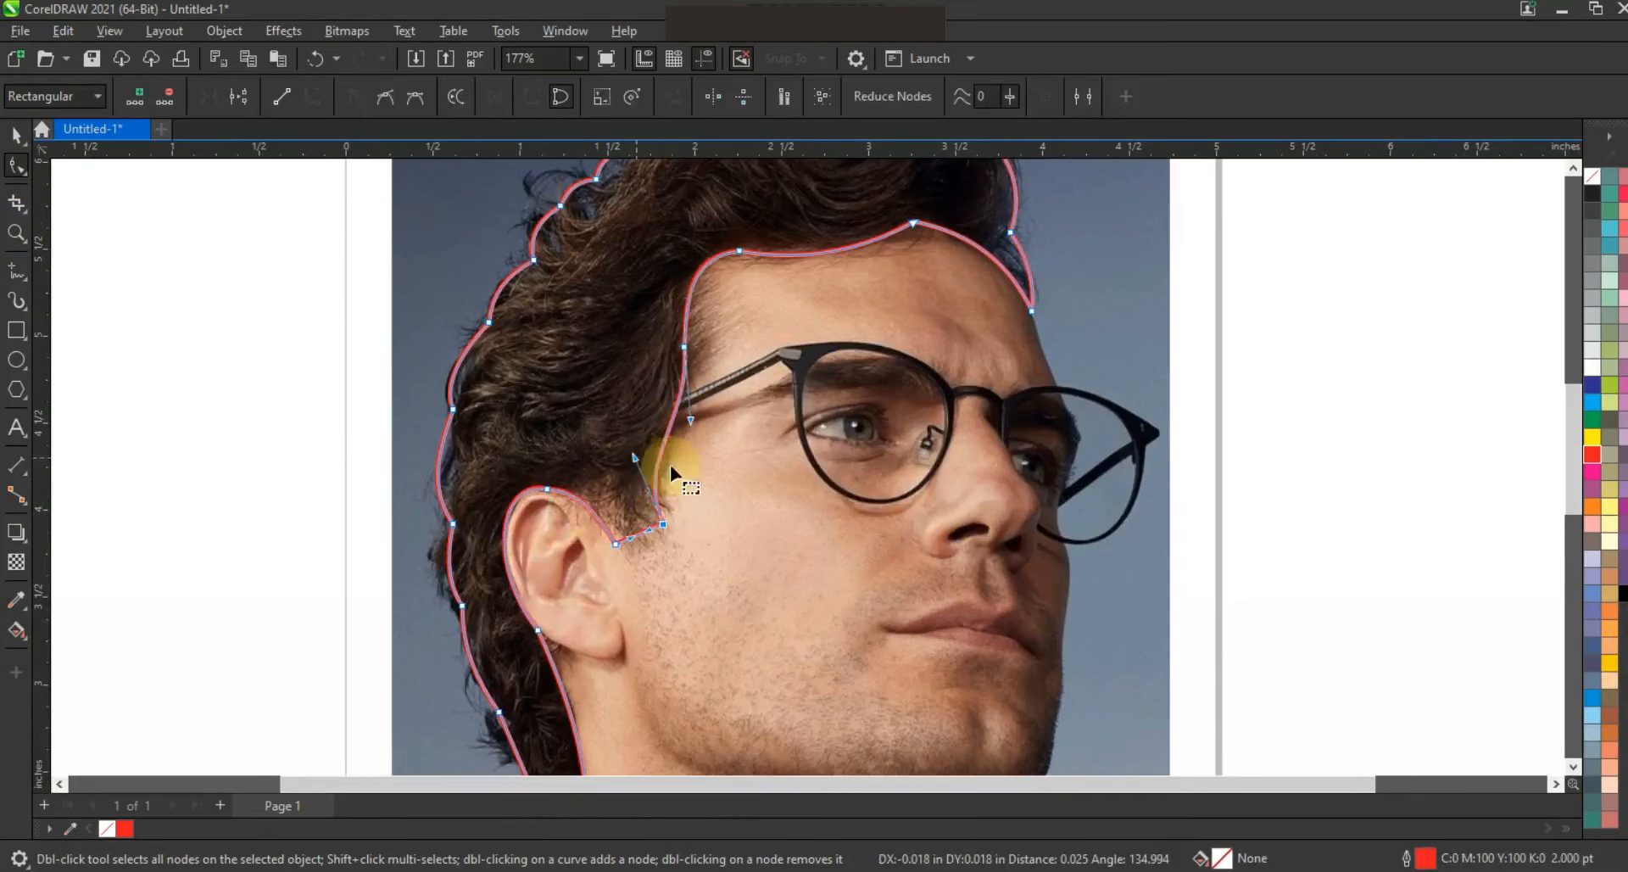
key(F3)
click(16, 140)
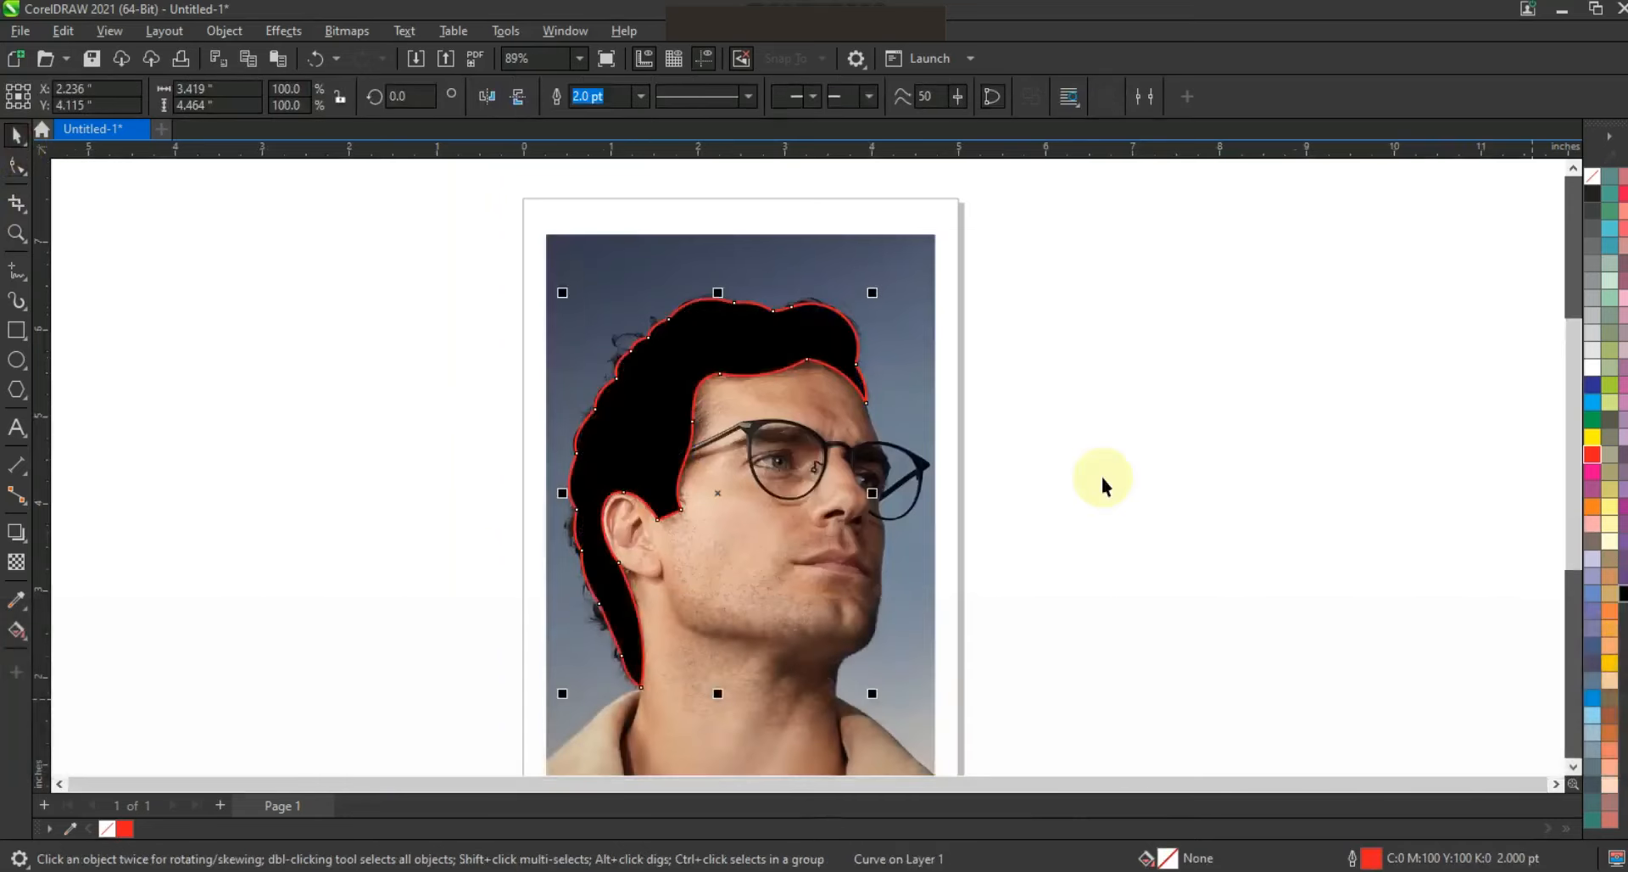
Trace a straight-segment shadow outline from the earlobe along the jaw, zigzagging over the chin and up past the lips toward the nose.
click(16, 233)
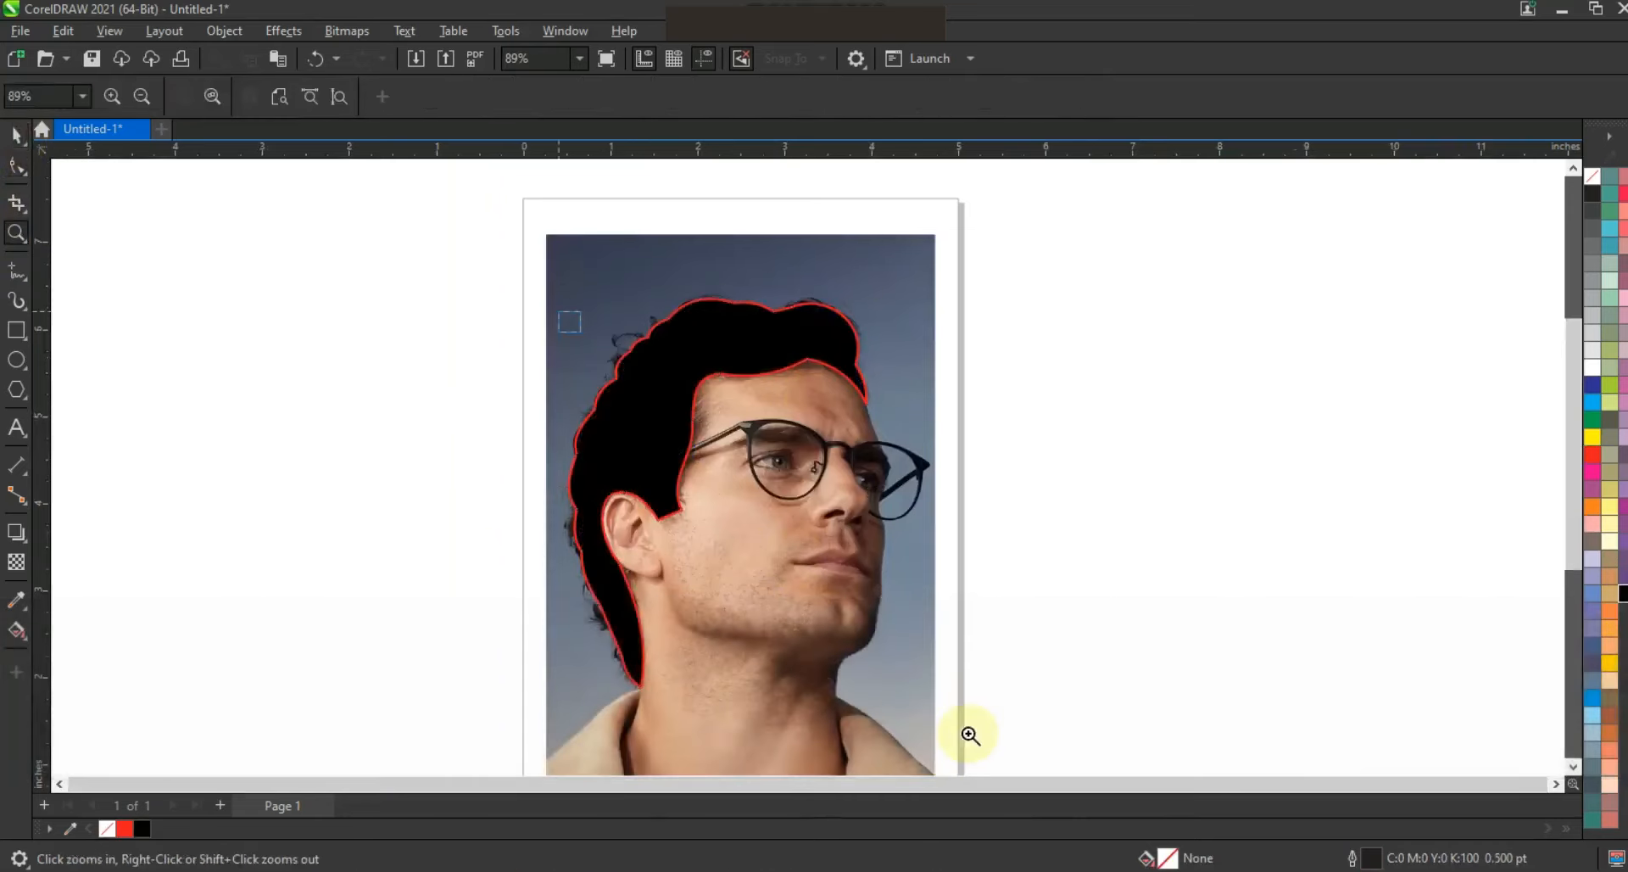
drag(1000, 749, 1000, 750)
drag(1096, 726, 1097, 726)
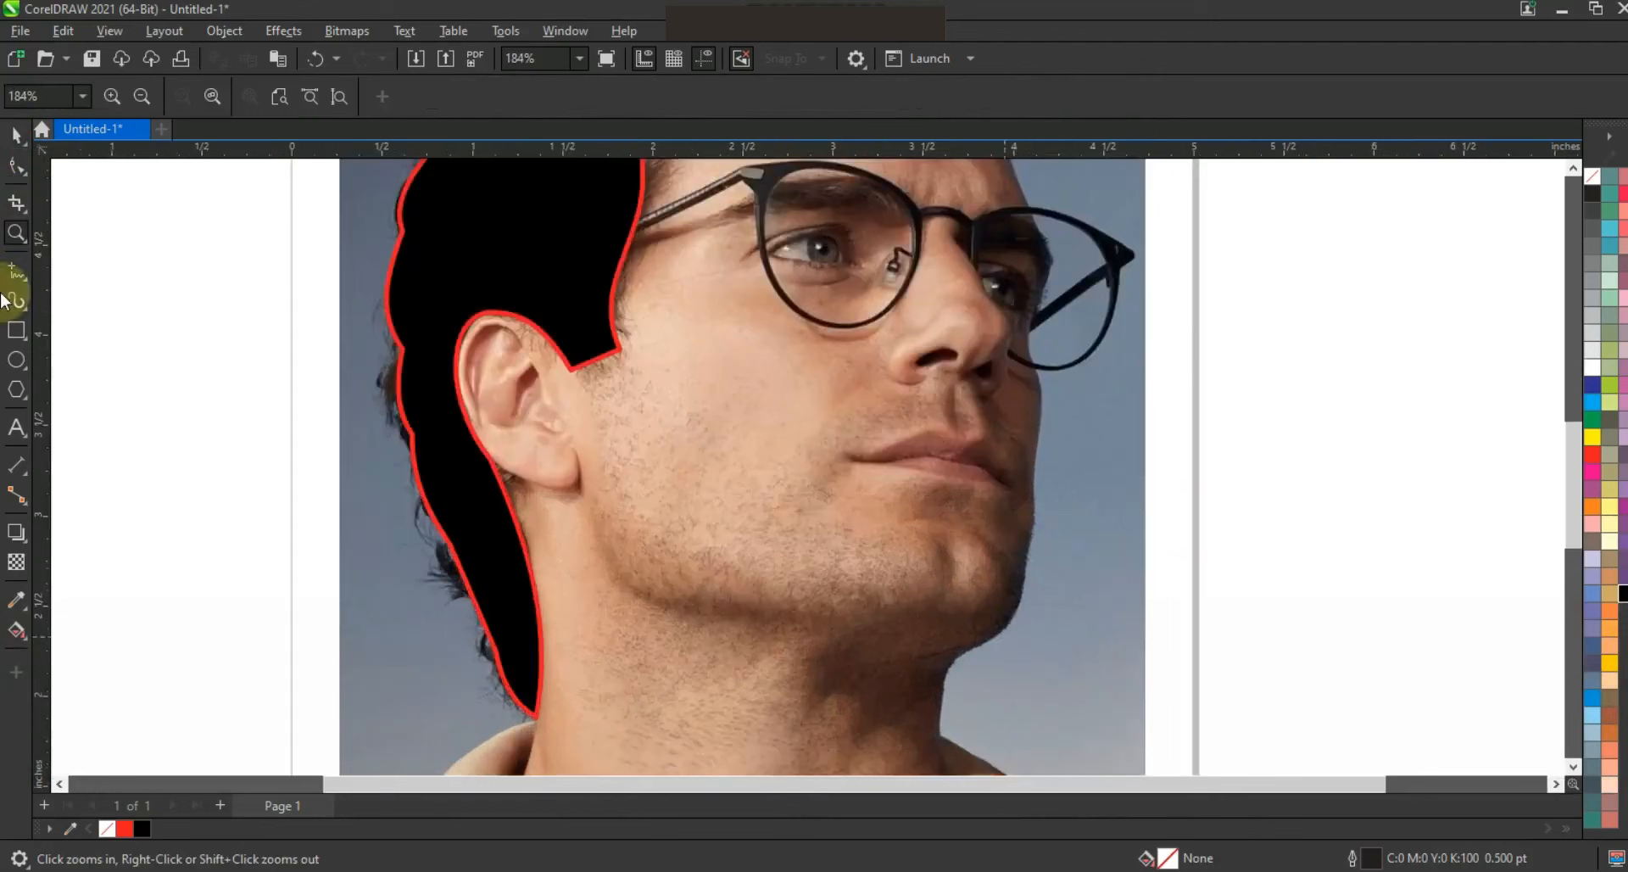
click(576, 452)
click(700, 562)
click(700, 541)
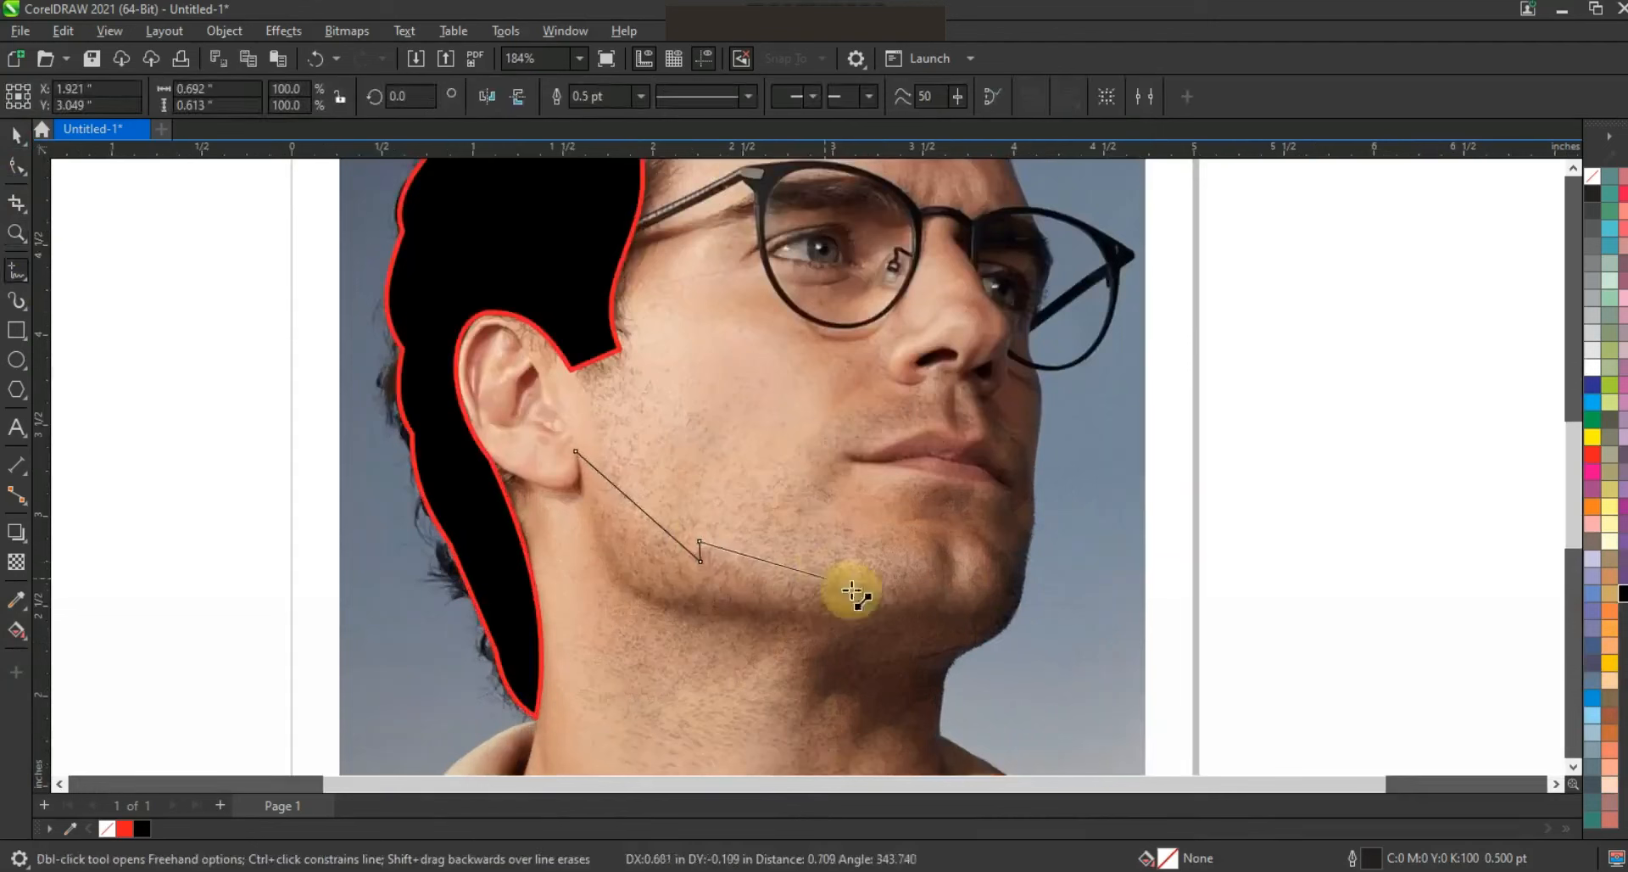
click(960, 585)
click(976, 525)
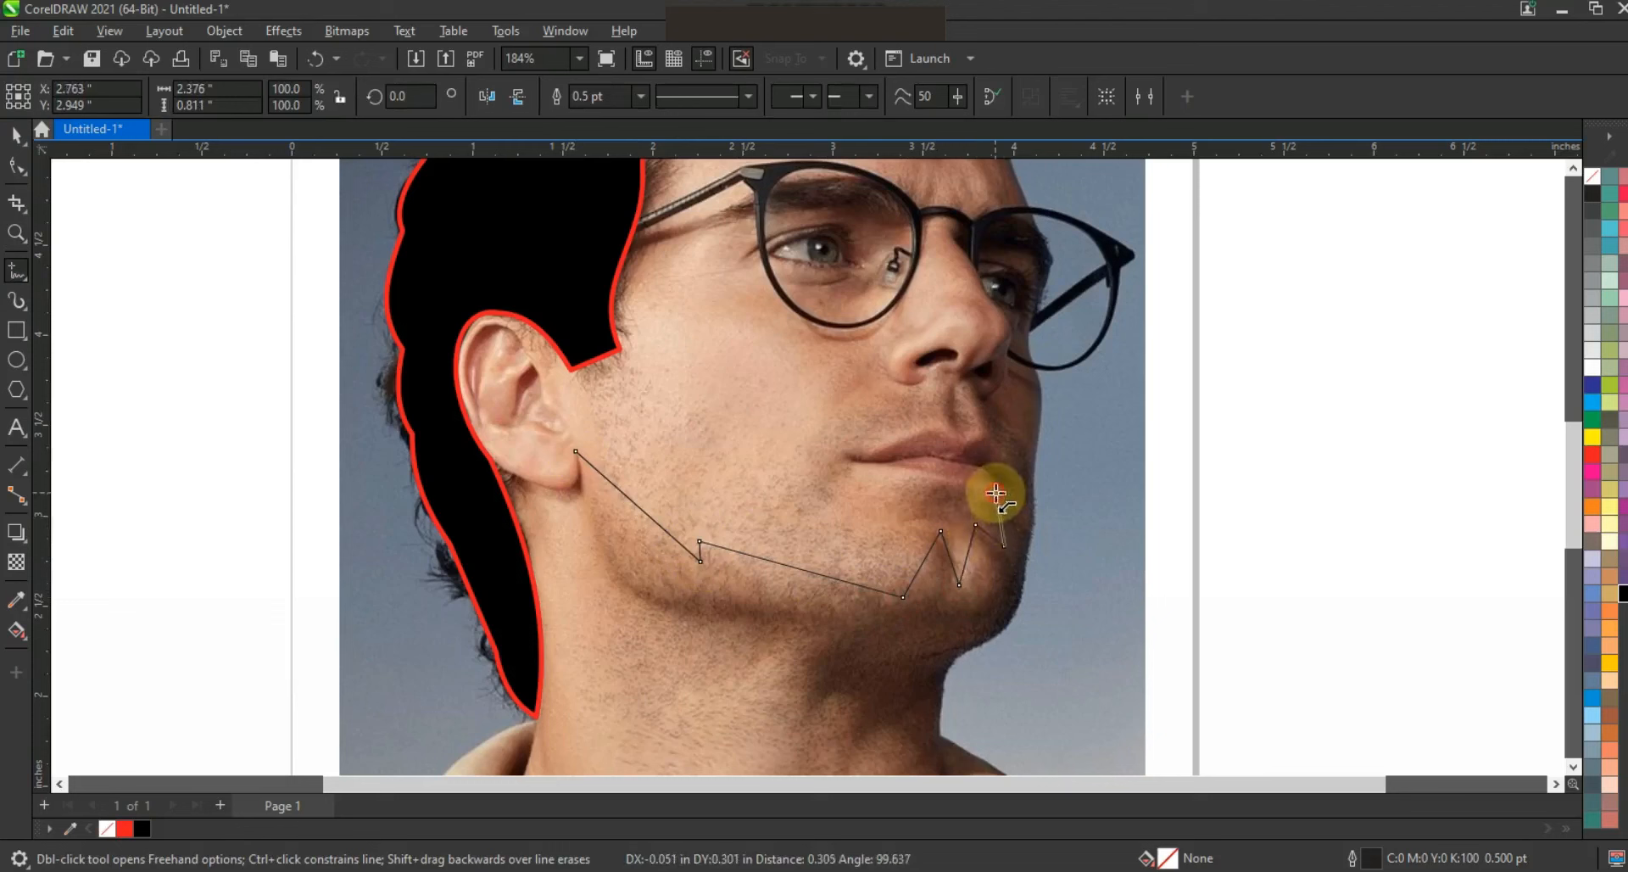
click(981, 400)
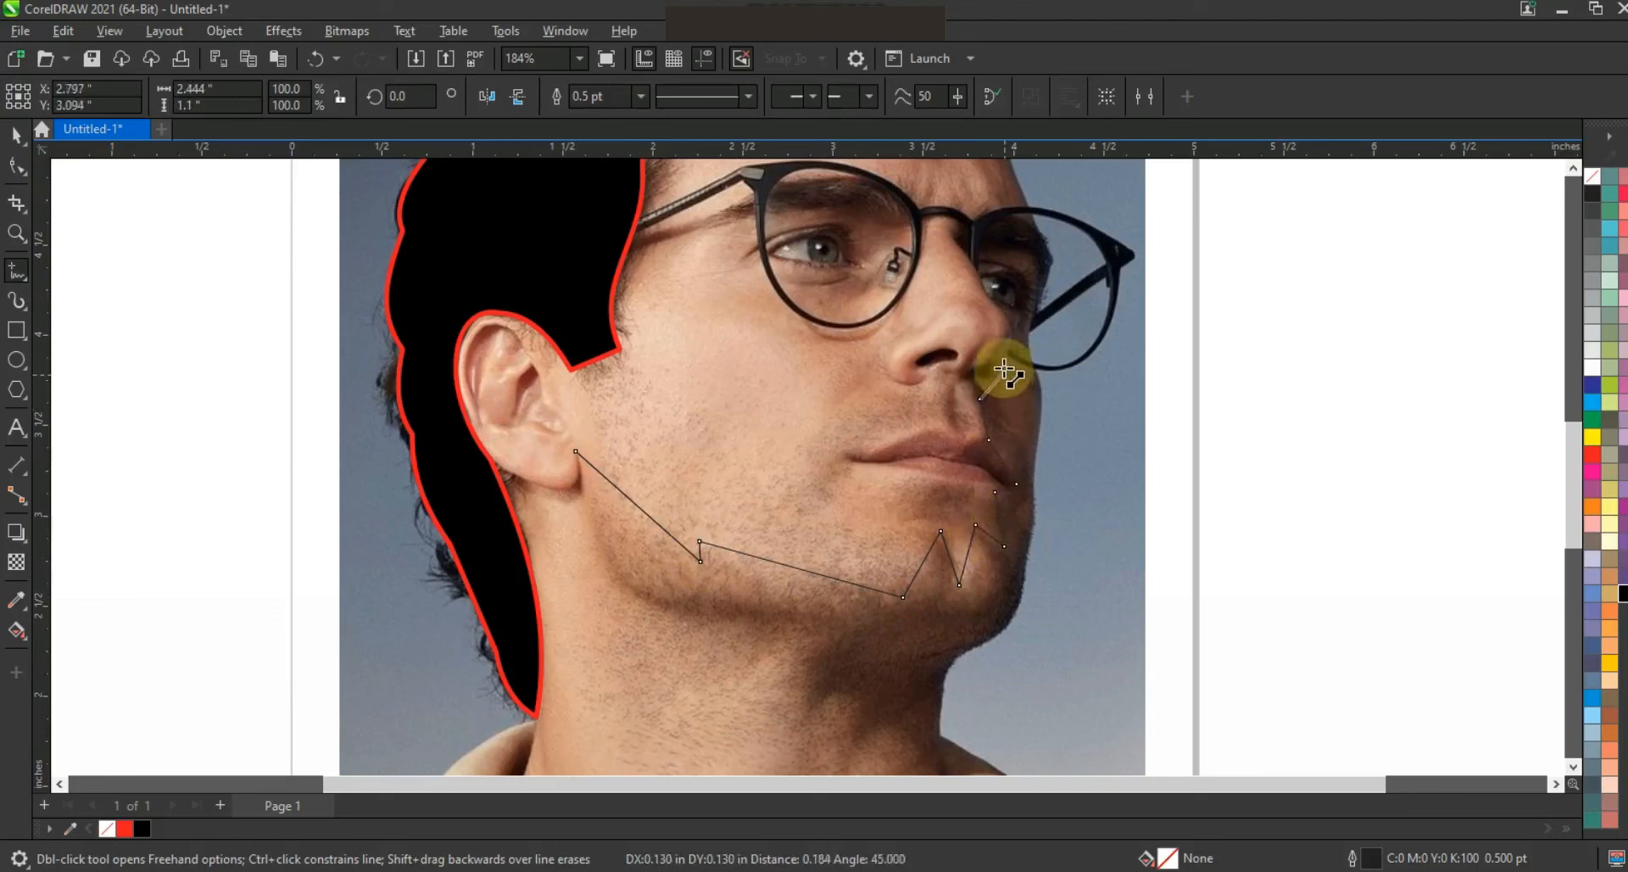
Continue the shadow outline down the outer edge of the face, under the chin and onto the front of the neck.
click(1037, 371)
click(1033, 485)
click(1022, 564)
click(965, 648)
click(939, 731)
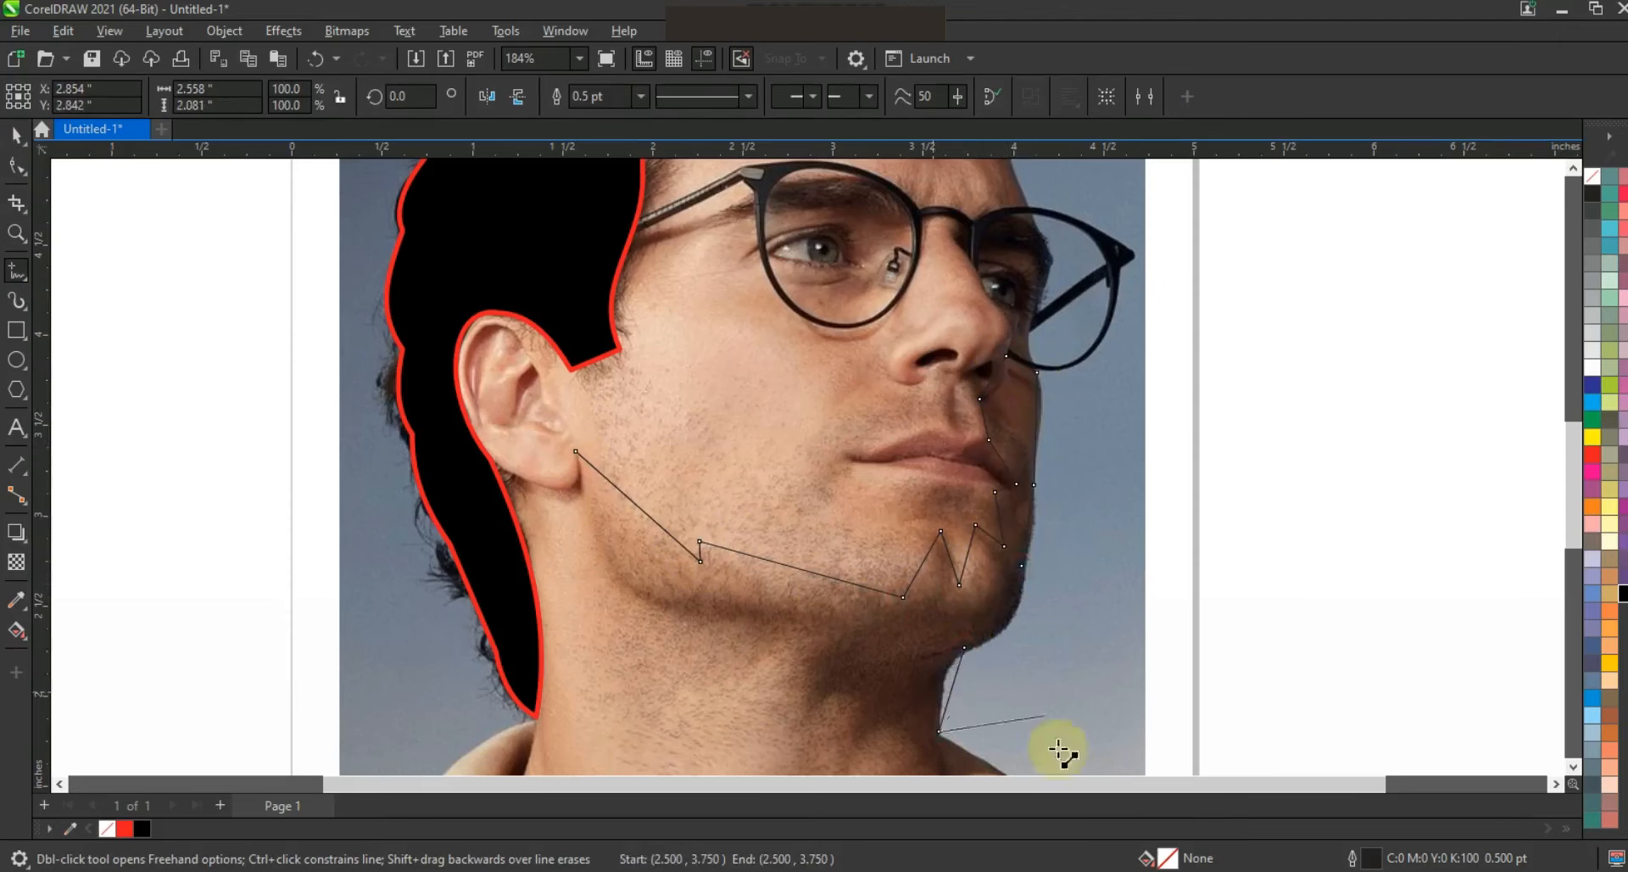
Close the shadow outline with a jagged edge across the neck and along the underside of the jaw back to the earlobe.
scroll(1043, 716, down, 3)
key(space)
click(941, 679)
click(859, 632)
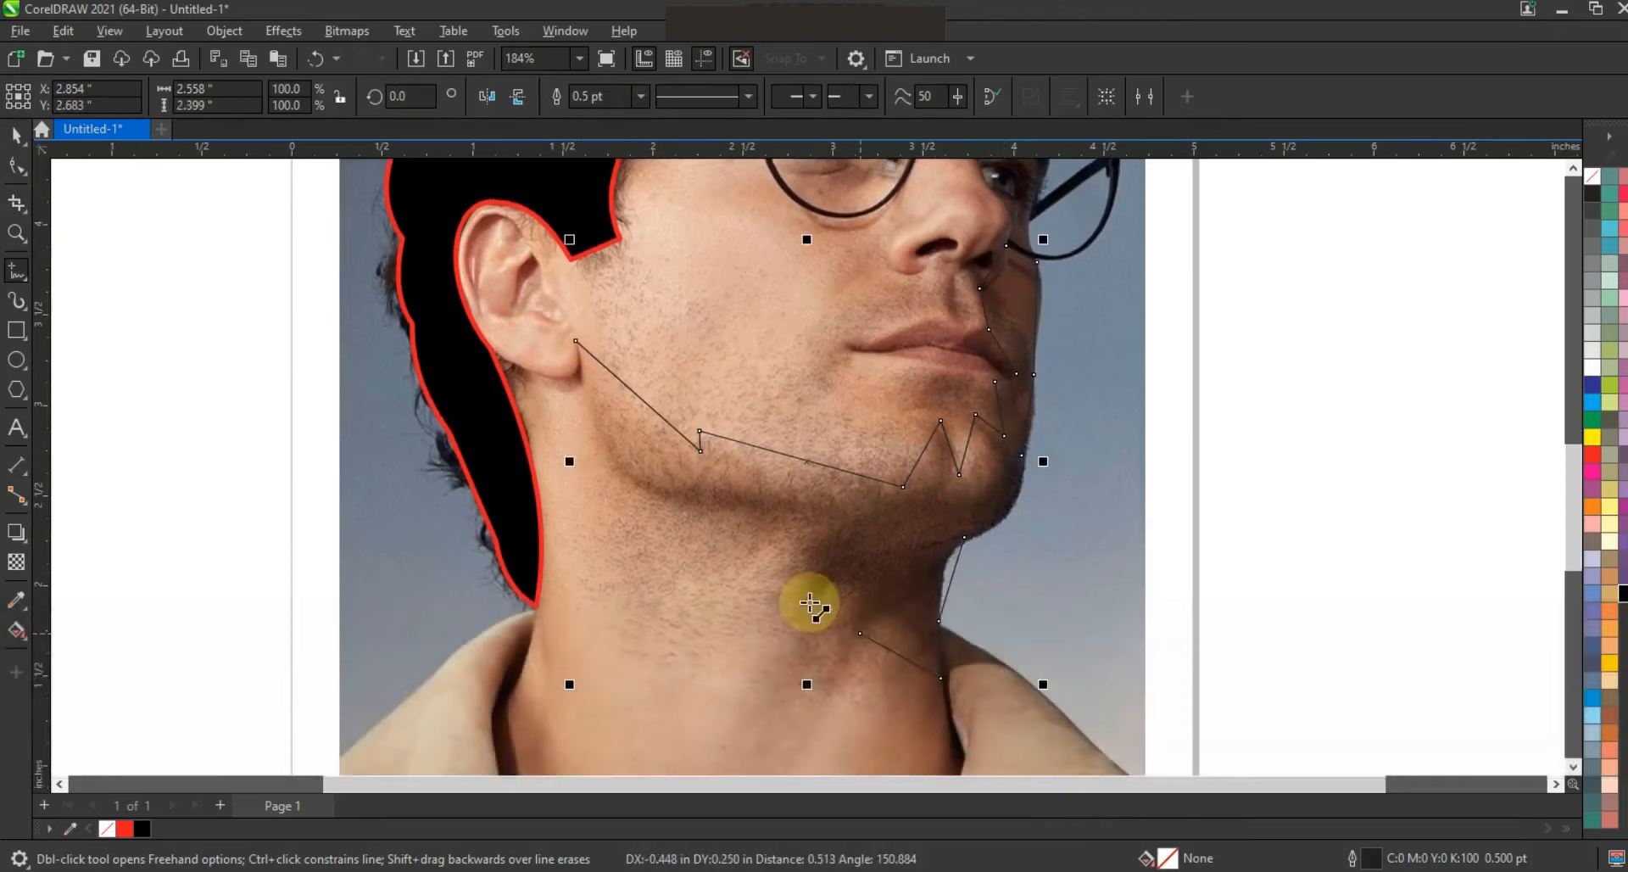
click(828, 523)
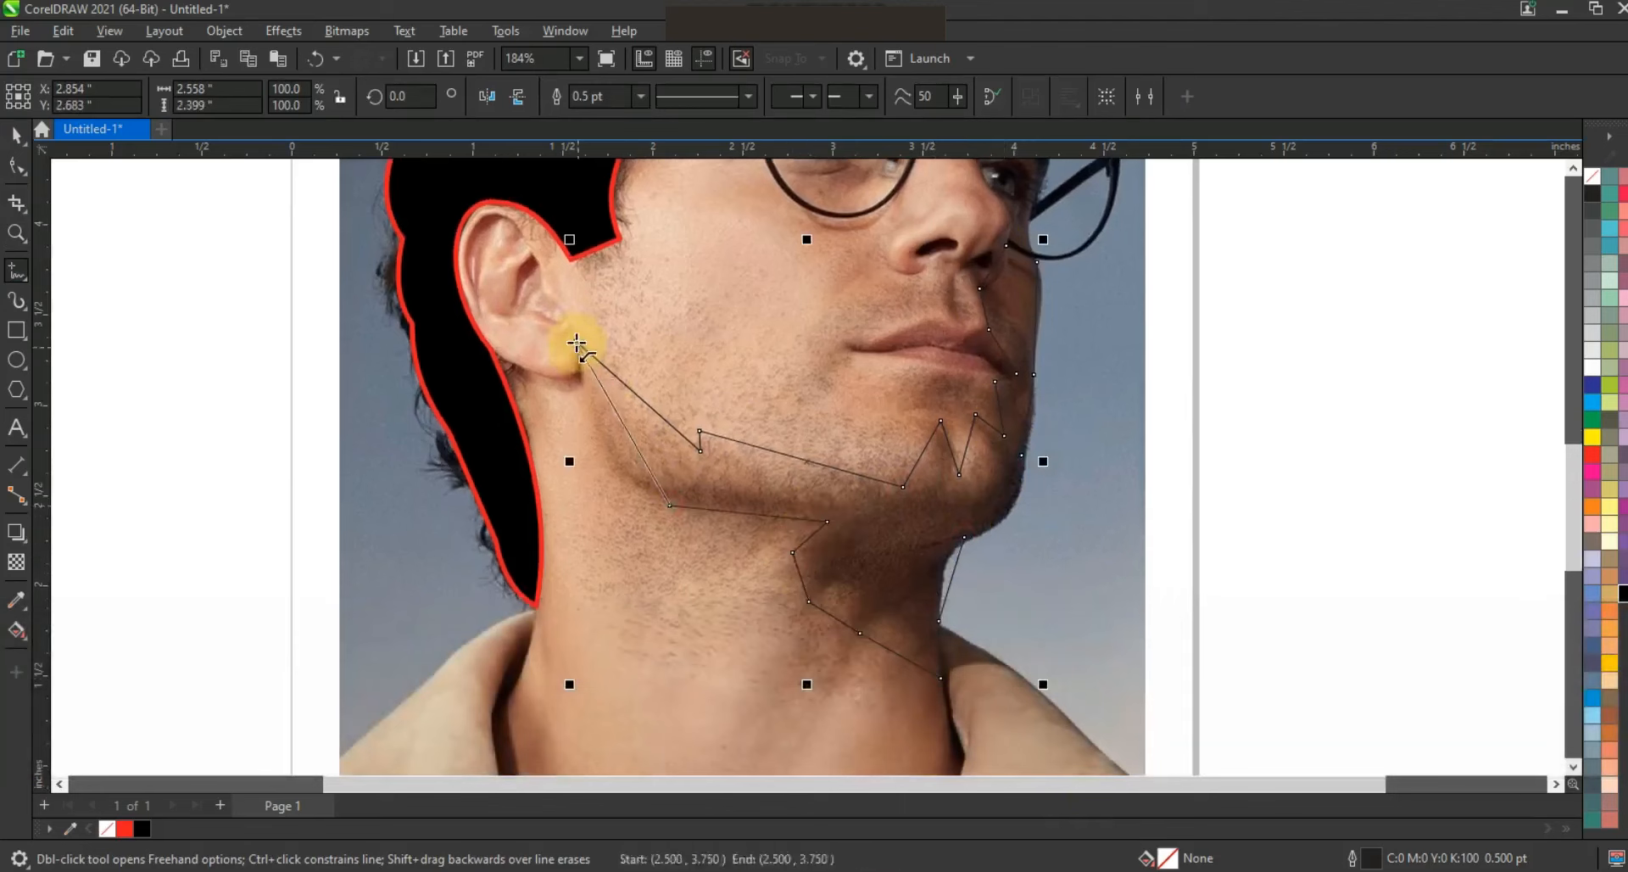
Convert the shadow outline's segments to curves and bend those along the jaw, the chin and beside the mouth.
click(10, 170)
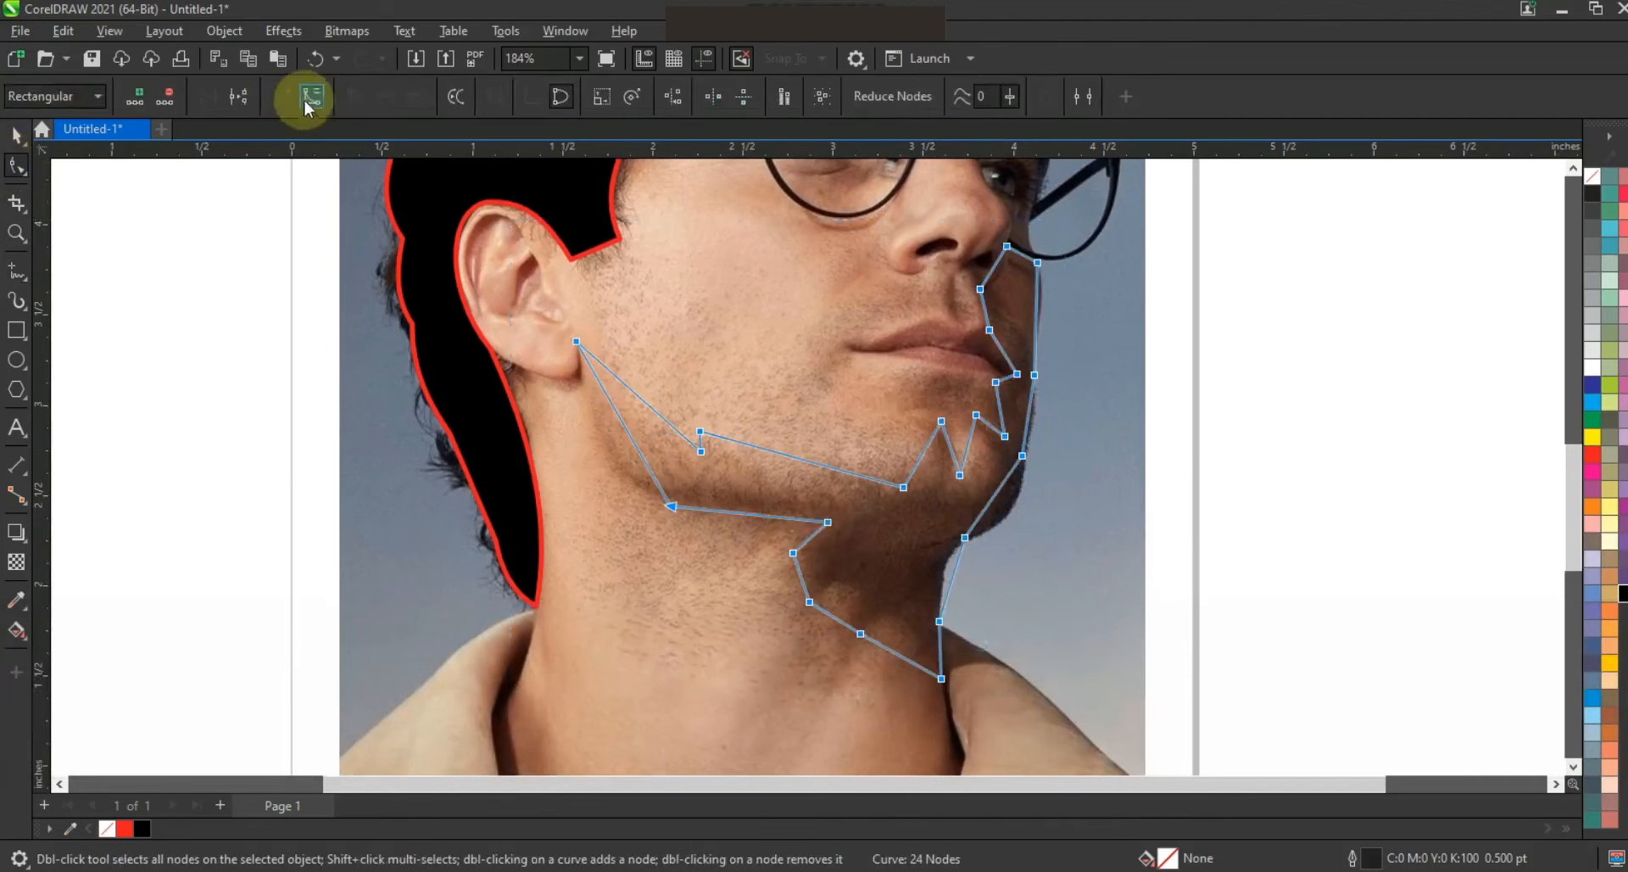
mouse_move(640, 445)
mouse_down()
mouse_move(618, 453)
mouse_move(632, 425)
mouse_up()
drag(774, 465, 775, 472)
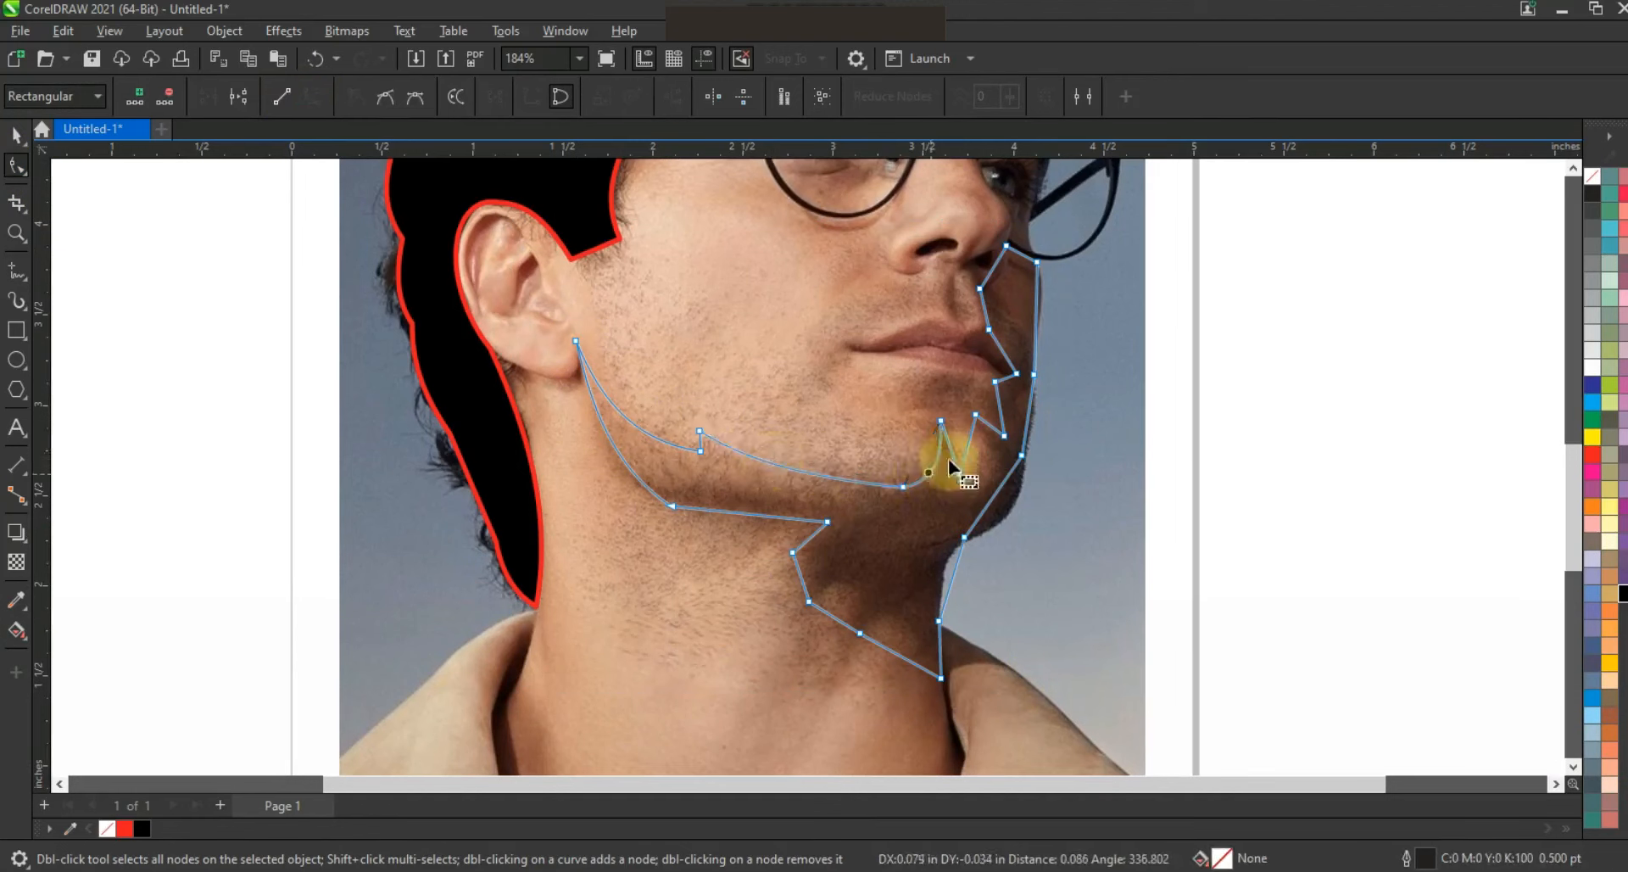
drag(968, 451, 1006, 409)
drag(999, 347, 1007, 345)
drag(991, 269, 1044, 298)
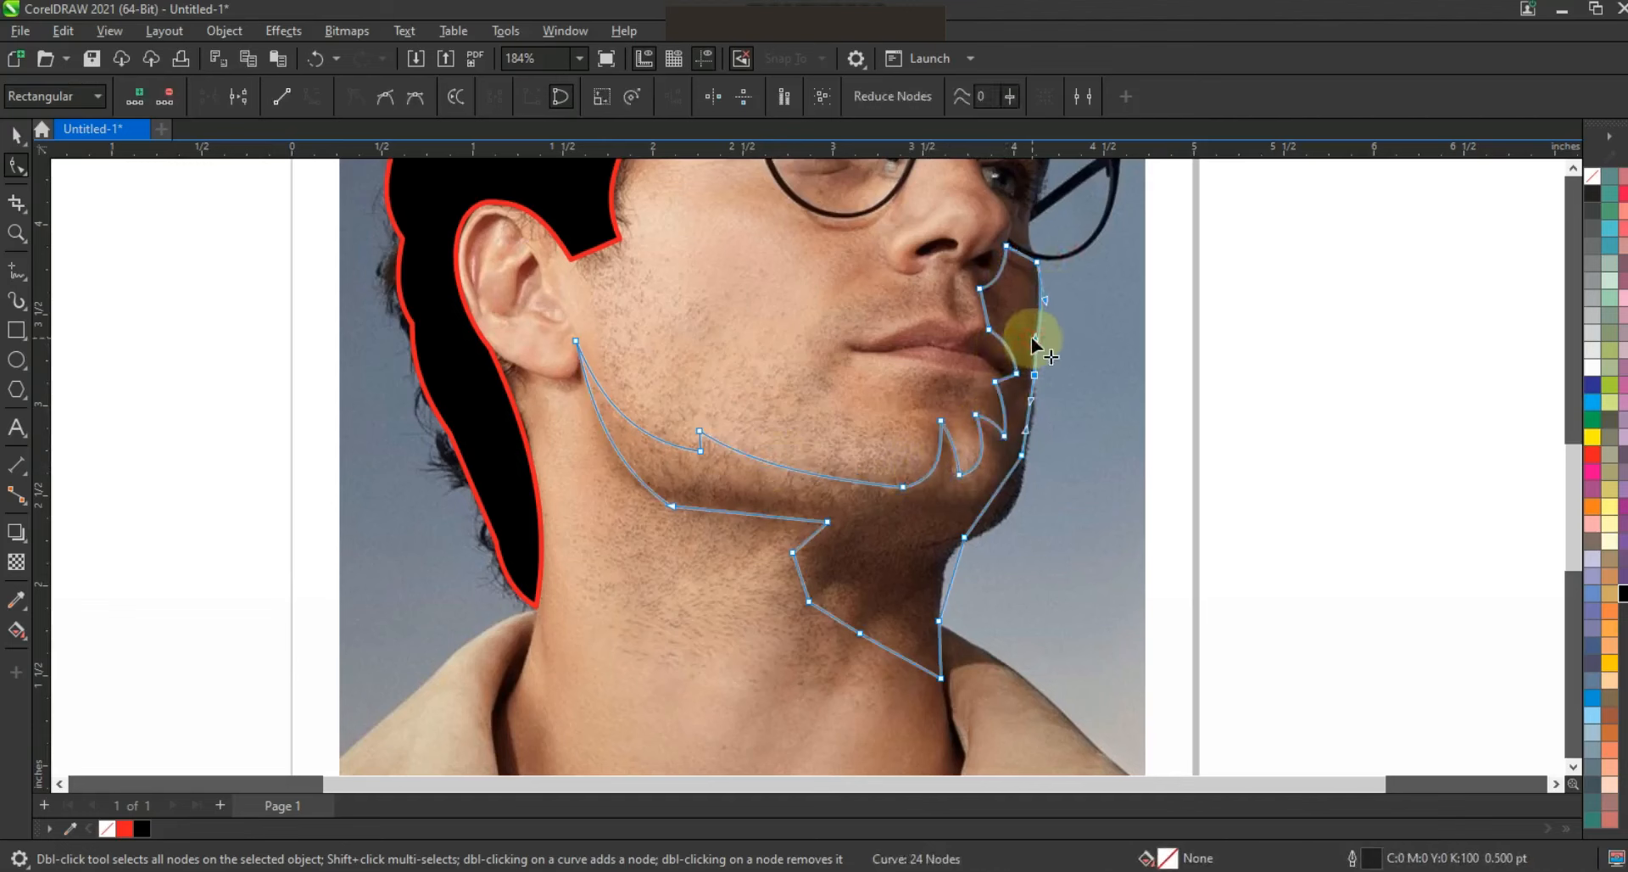
Bend the shadow outline's segments along the outer face edge, under the chin and across the jagged neck edge.
click(1028, 429)
mouse_move(1015, 492)
mouse_down()
mouse_move(994, 532)
mouse_move(1021, 503)
mouse_up()
click(964, 538)
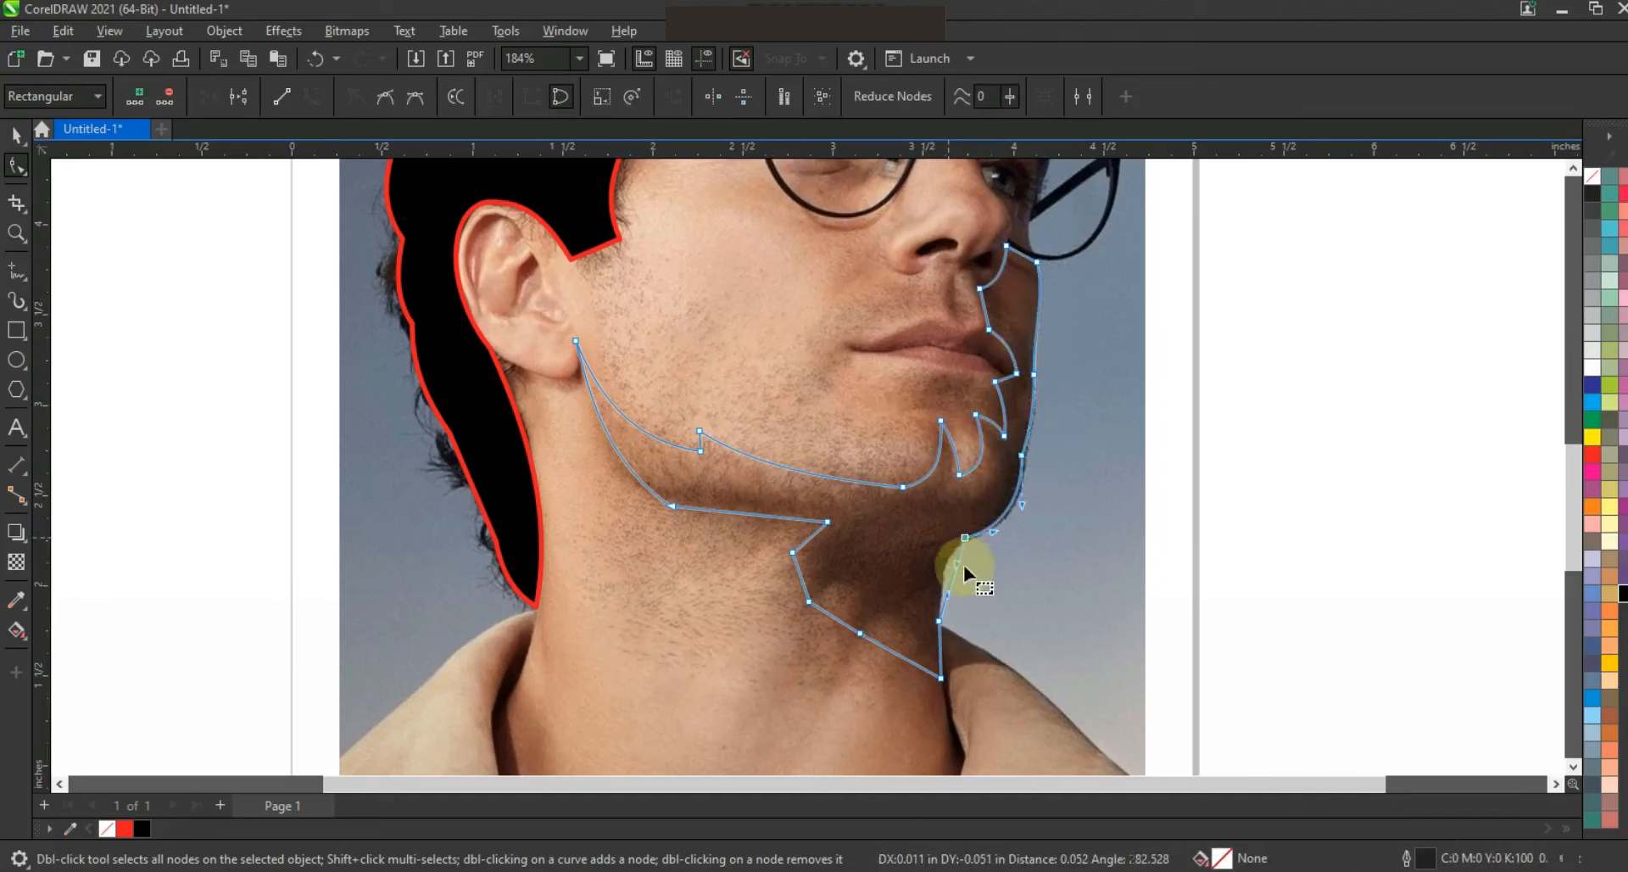
drag(947, 611, 938, 582)
drag(797, 577, 842, 590)
drag(883, 642, 892, 621)
Fill the jaw and neck shadow shape with magenta and remove its outline.
click(16, 134)
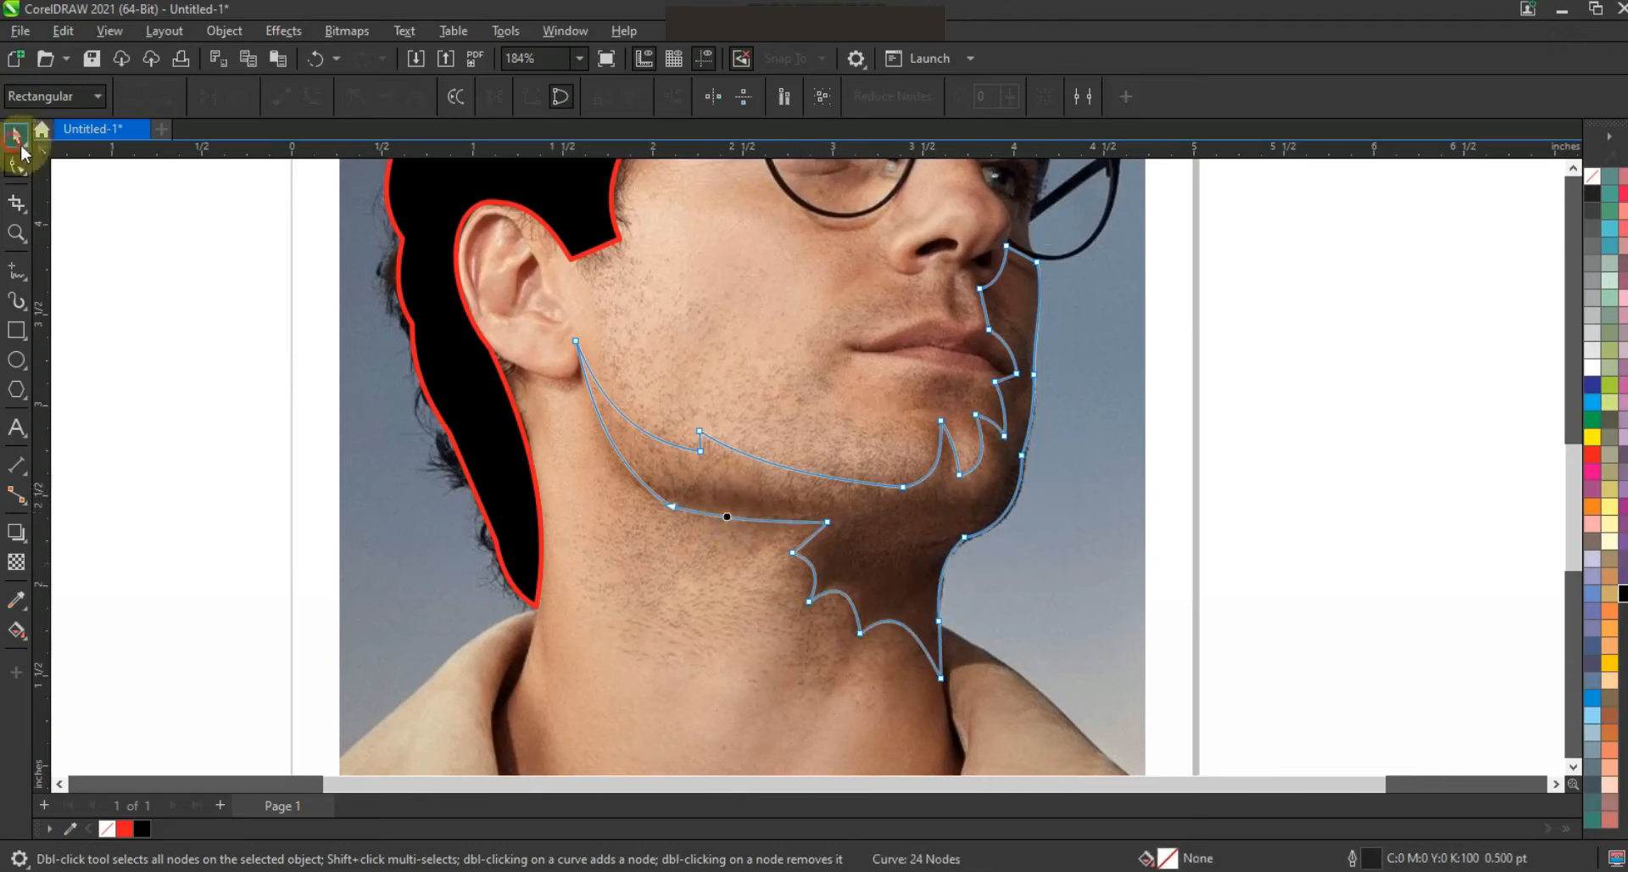
key(F3)
click(1593, 471)
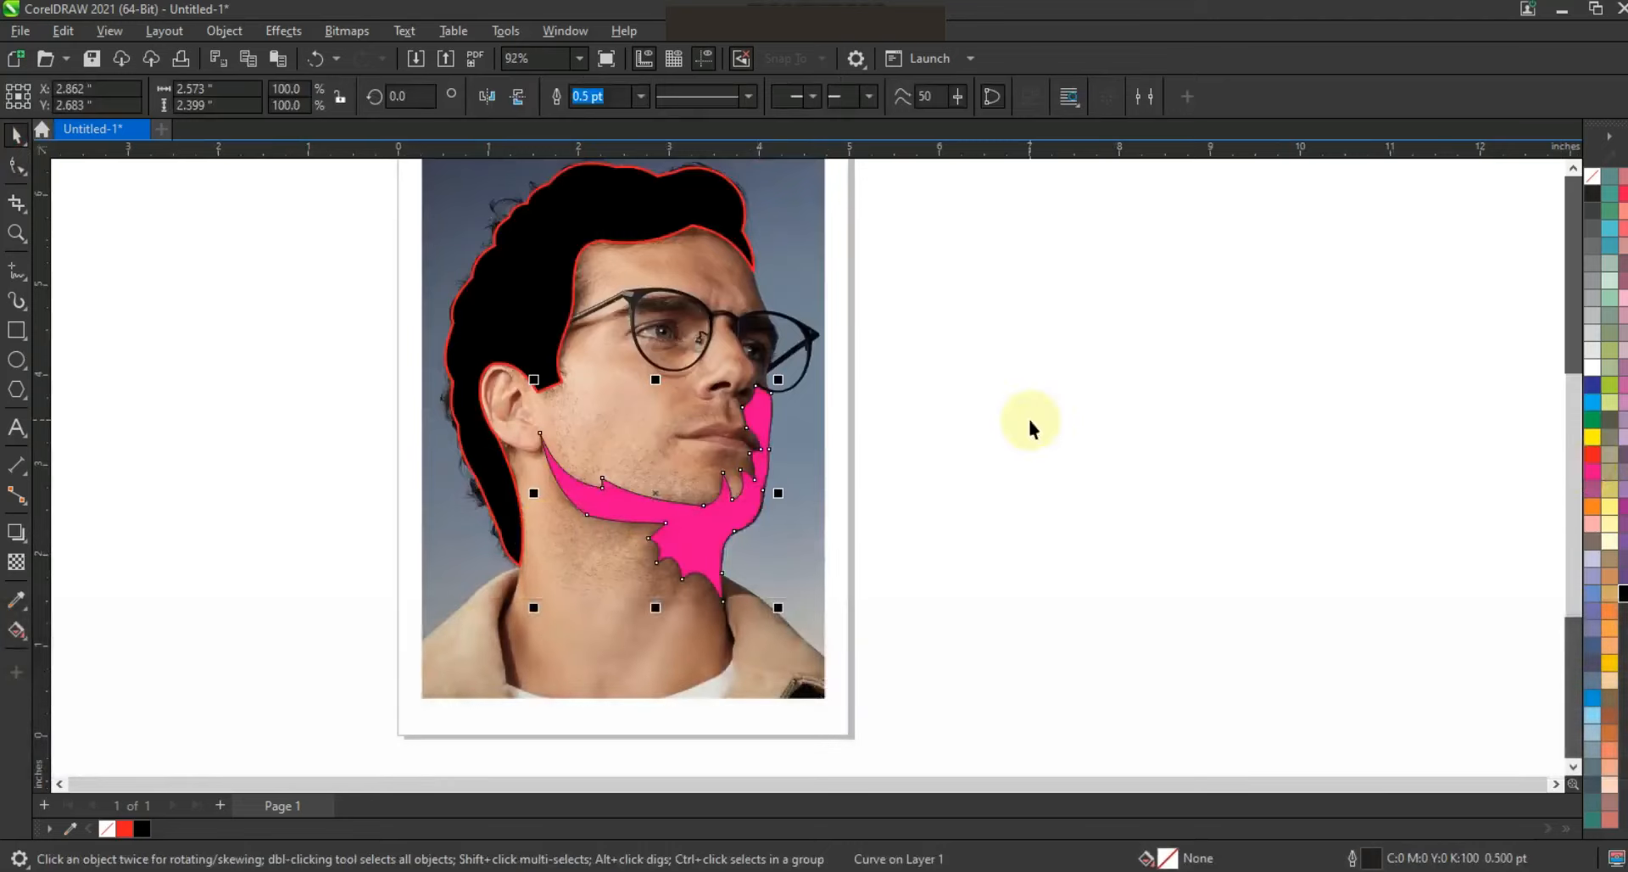
click(994, 460)
Trace a small closed four-node shape beneath the earlobe, between the hair and the jaw shadow.
click(13, 236)
click(843, 534)
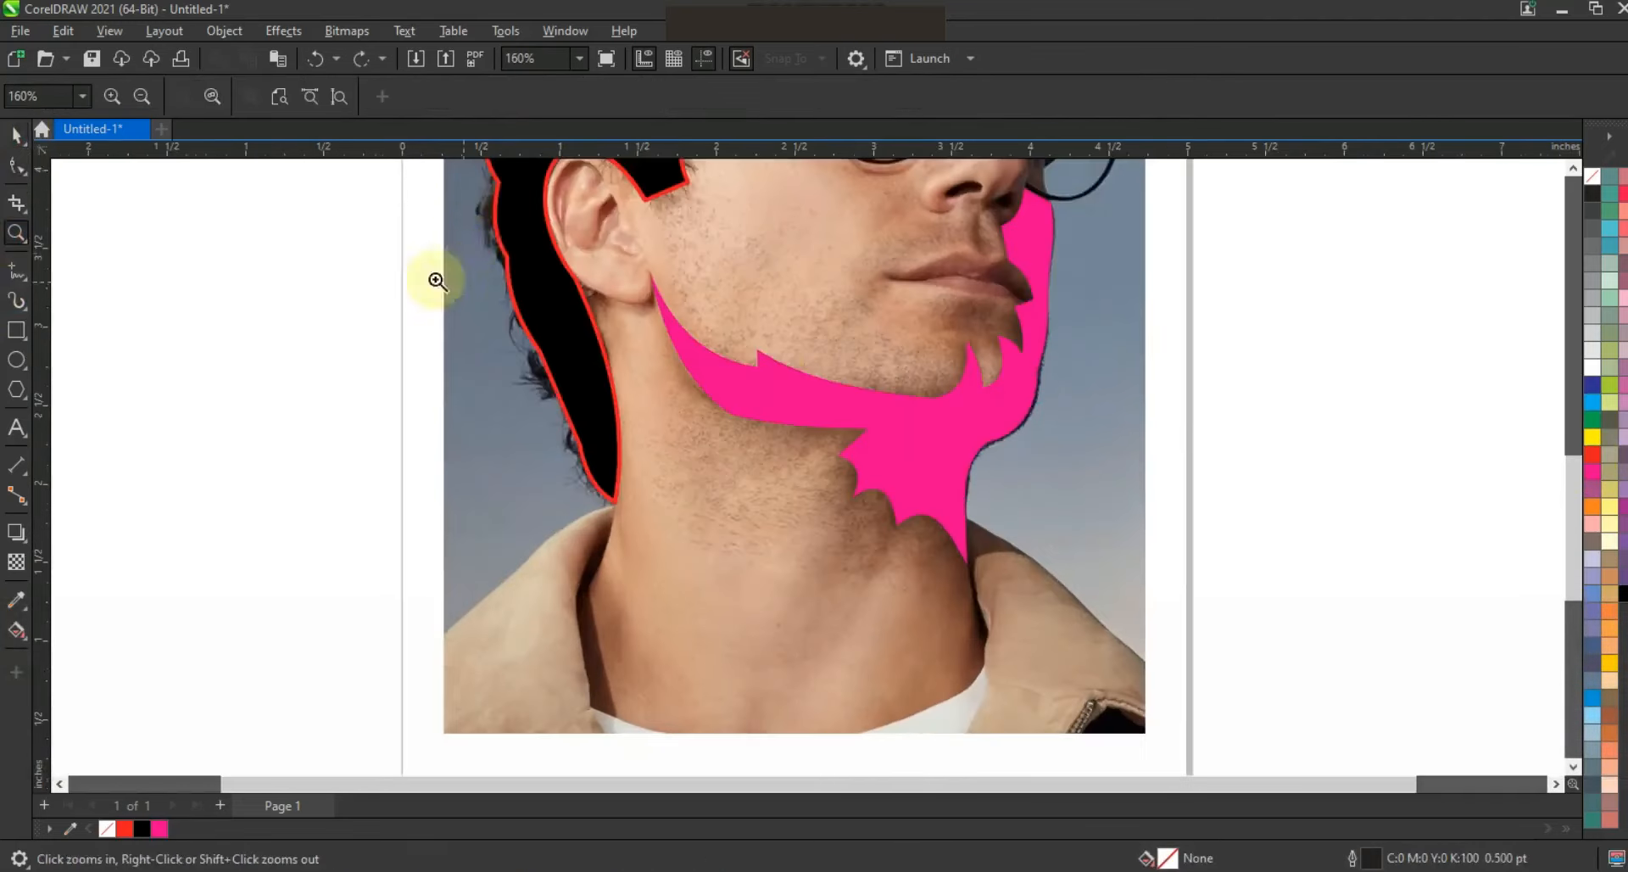
click(436, 279)
key(F5)
click(486, 368)
double_click(695, 362)
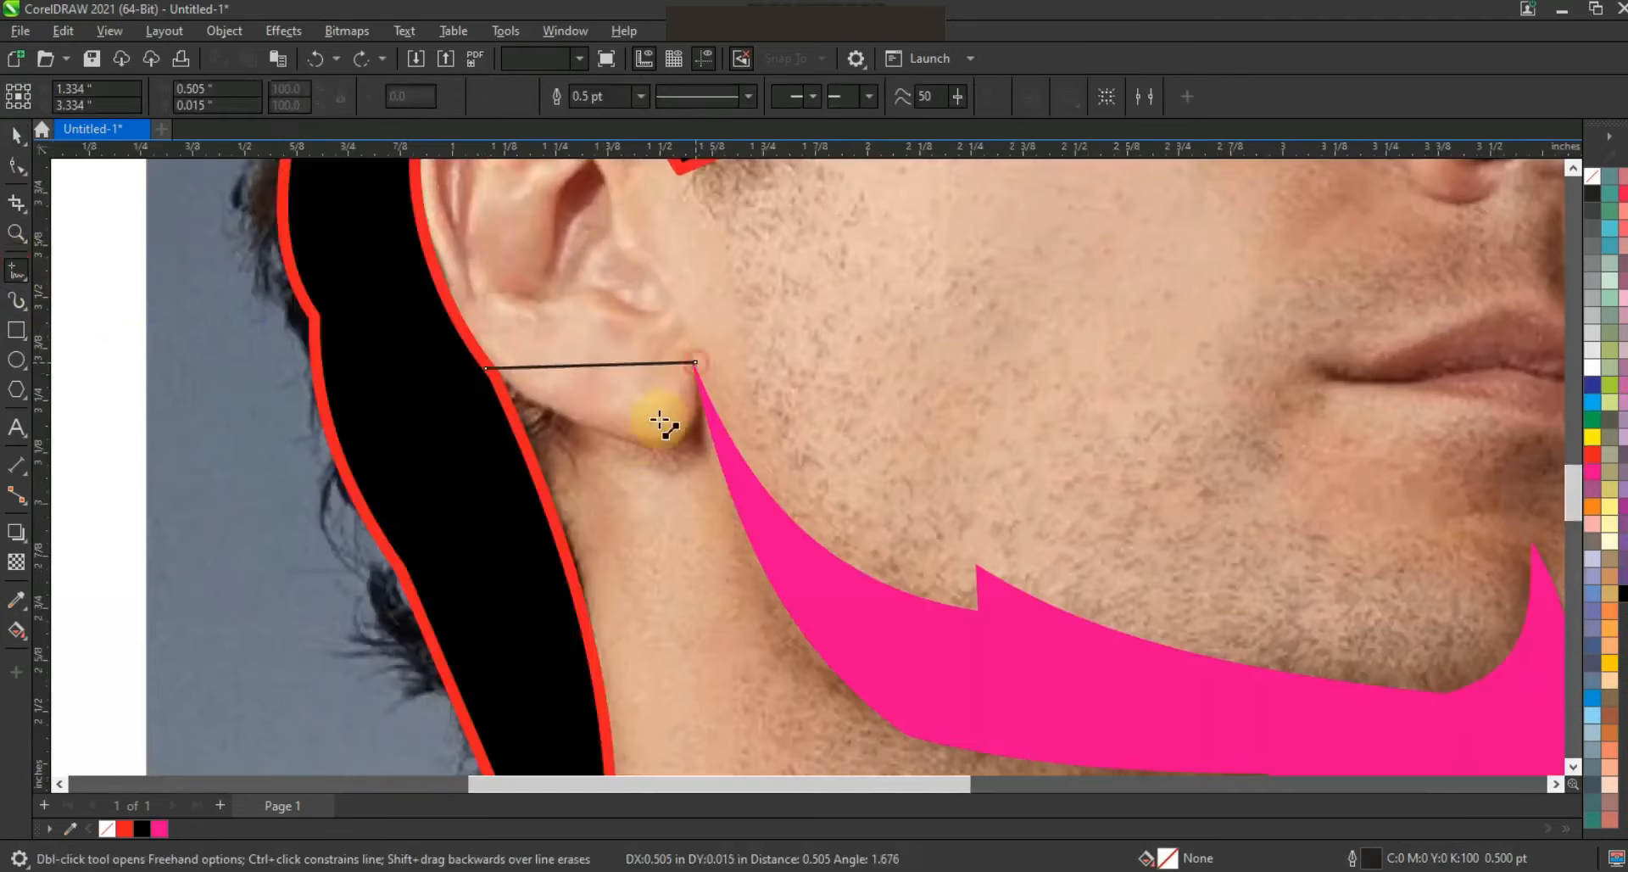
click(487, 369)
Bend the segments of the small shape into a thin crescent following the underside of the earlobe.
key(F10)
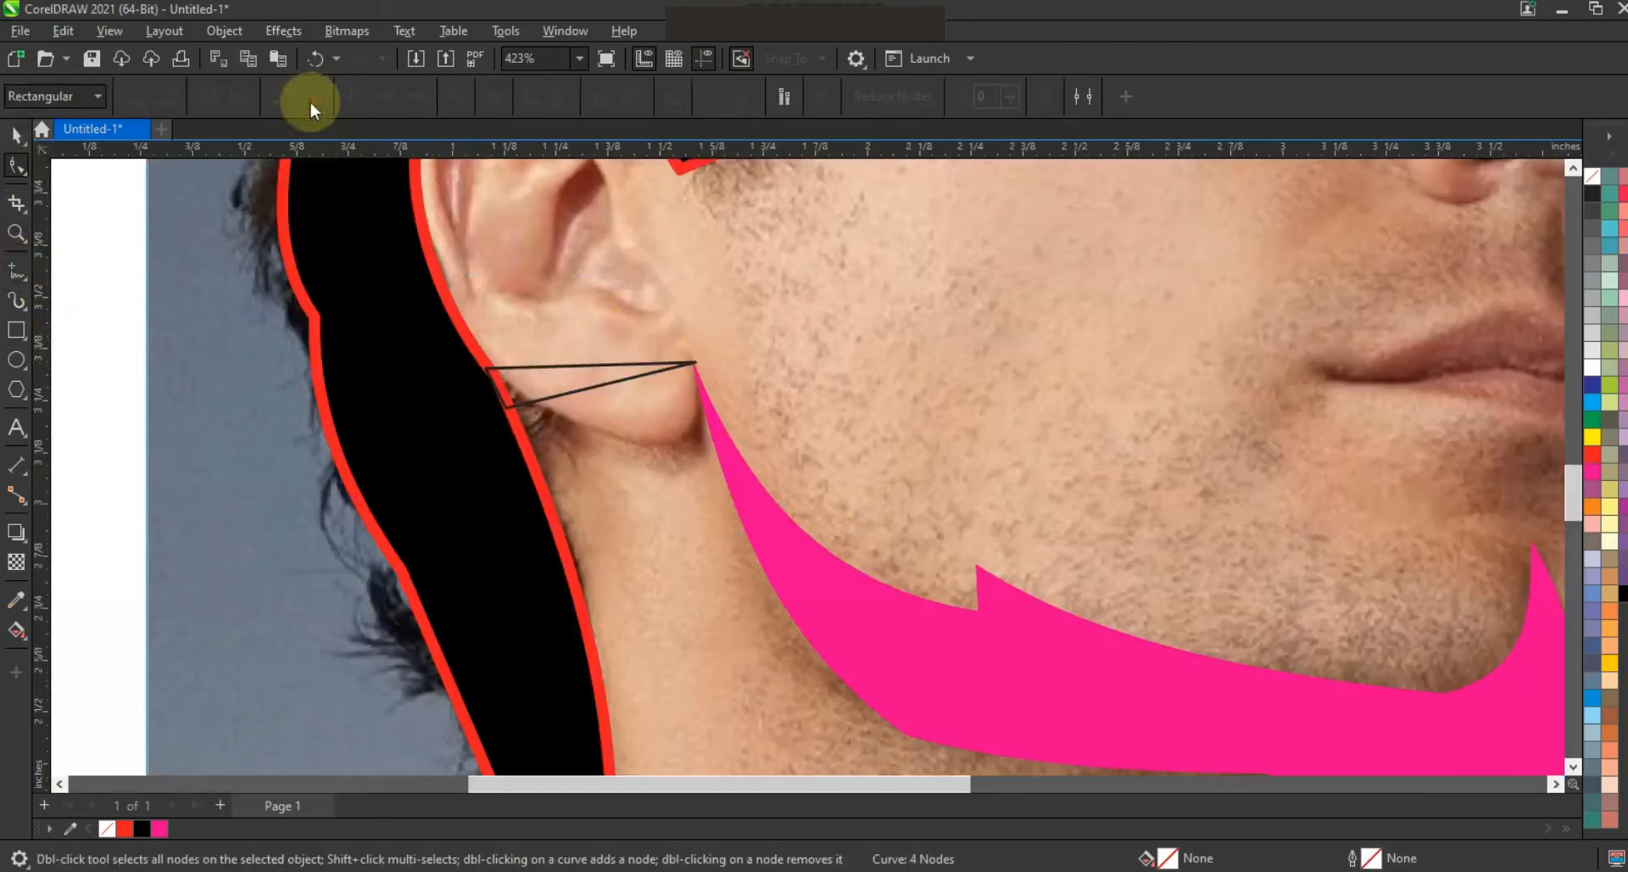
drag(694, 422, 746, 409)
drag(658, 447, 683, 465)
drag(608, 364, 665, 436)
Fill the earlobe shadow crescent with magenta and deselect it.
click(17, 134)
click(158, 829)
key(F3)
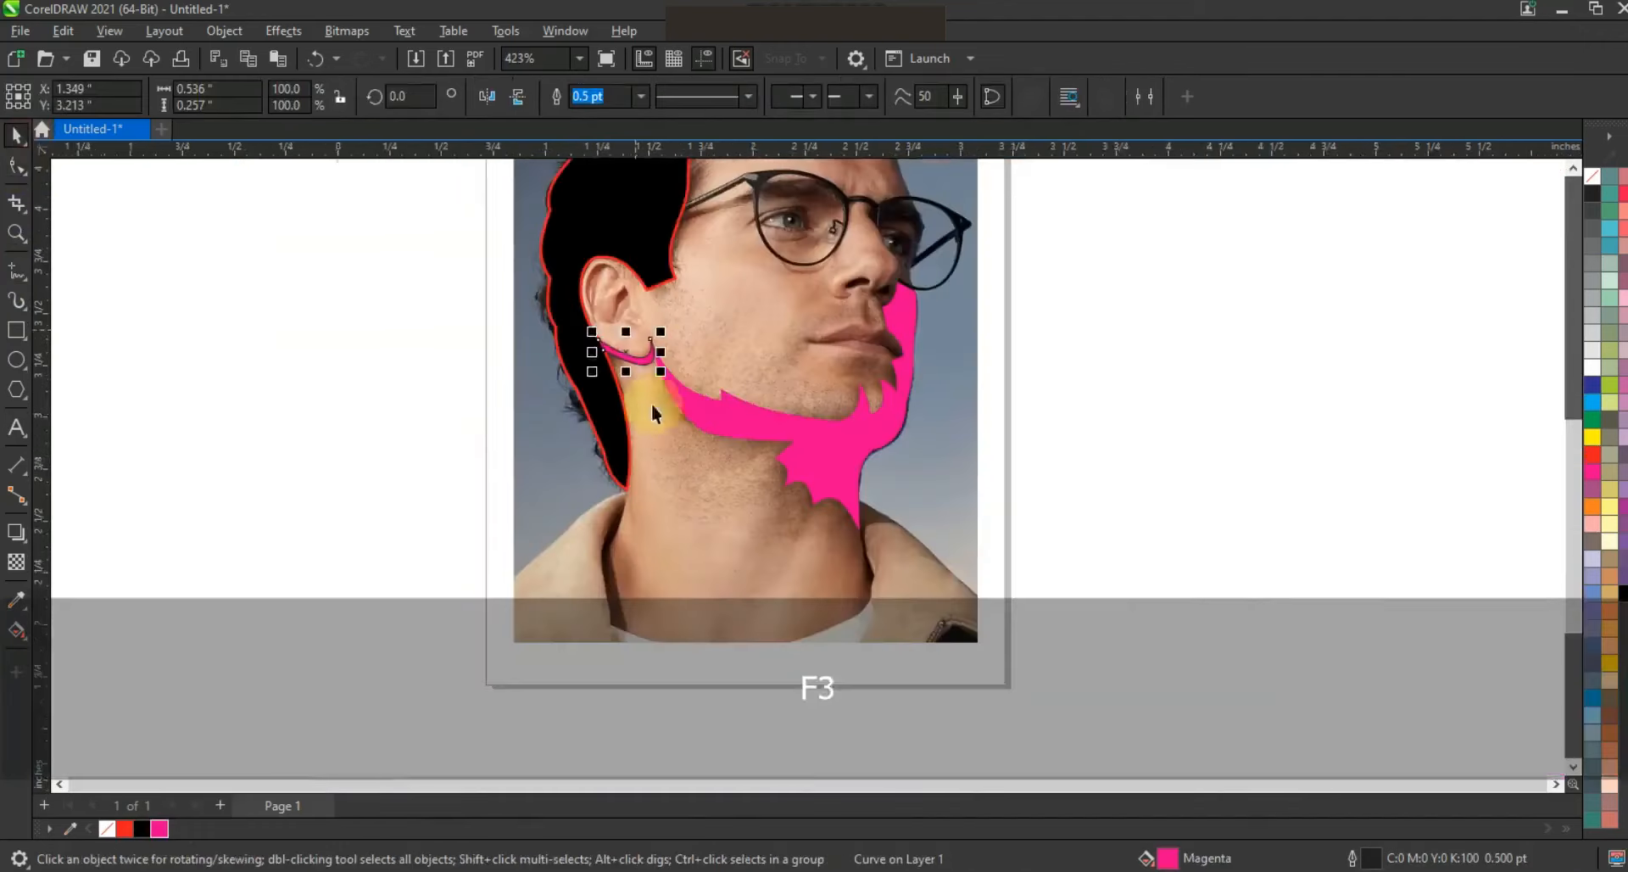
key(Escape)
Trace a closed straight-segment outline around the upper lip, from one mouth corner across the peaks and back along the lip line.
click(16, 232)
drag(543, 182, 989, 421)
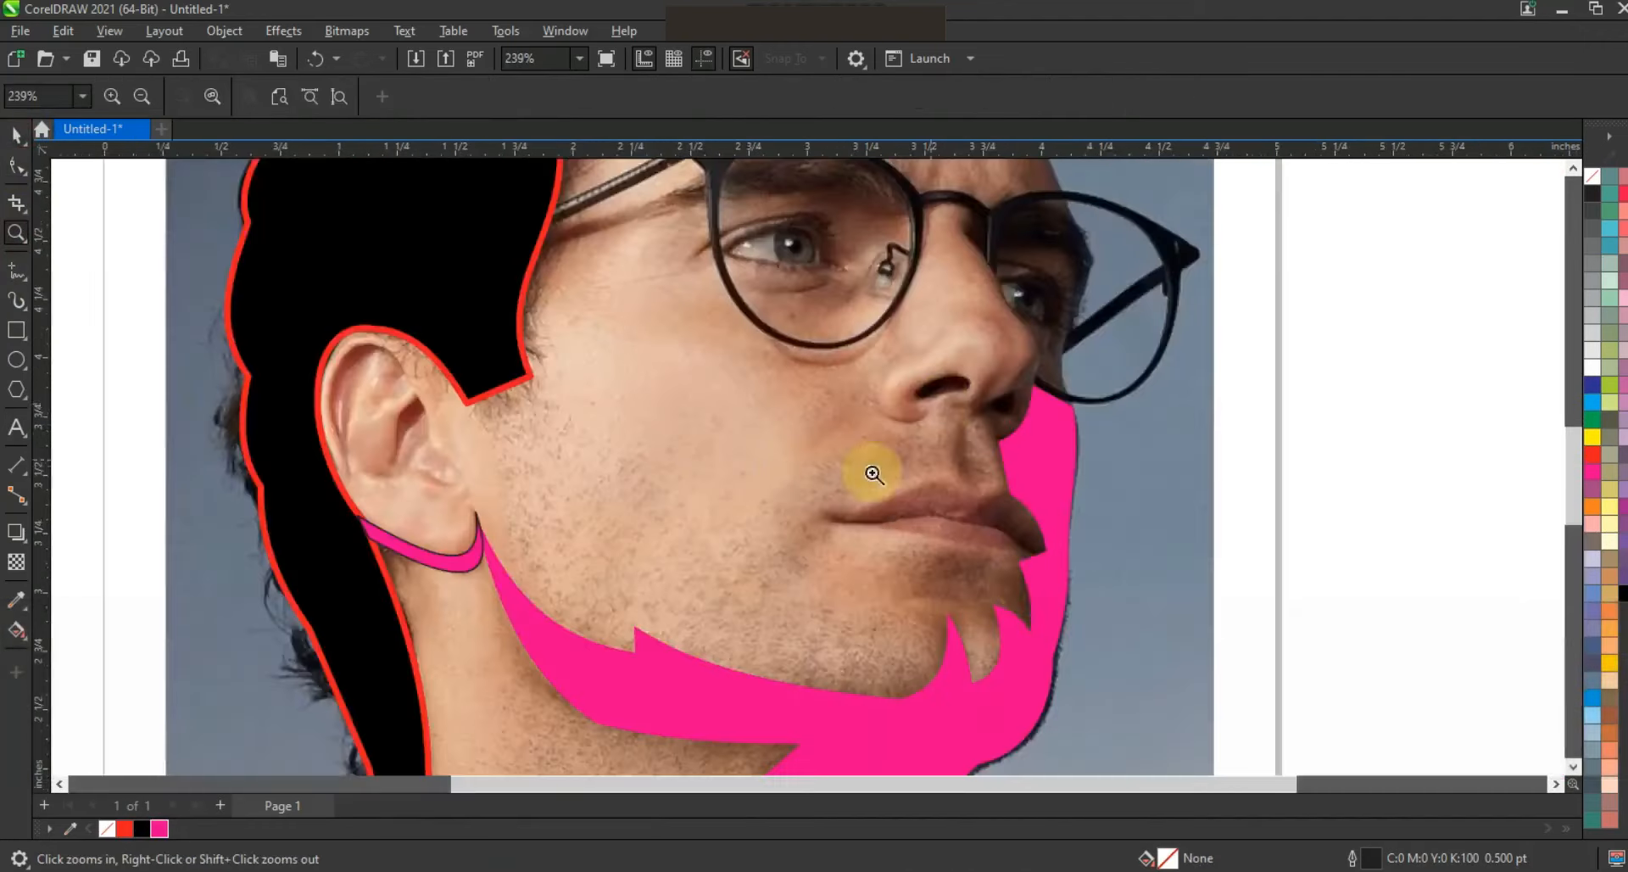
click(1119, 636)
click(16, 270)
click(552, 452)
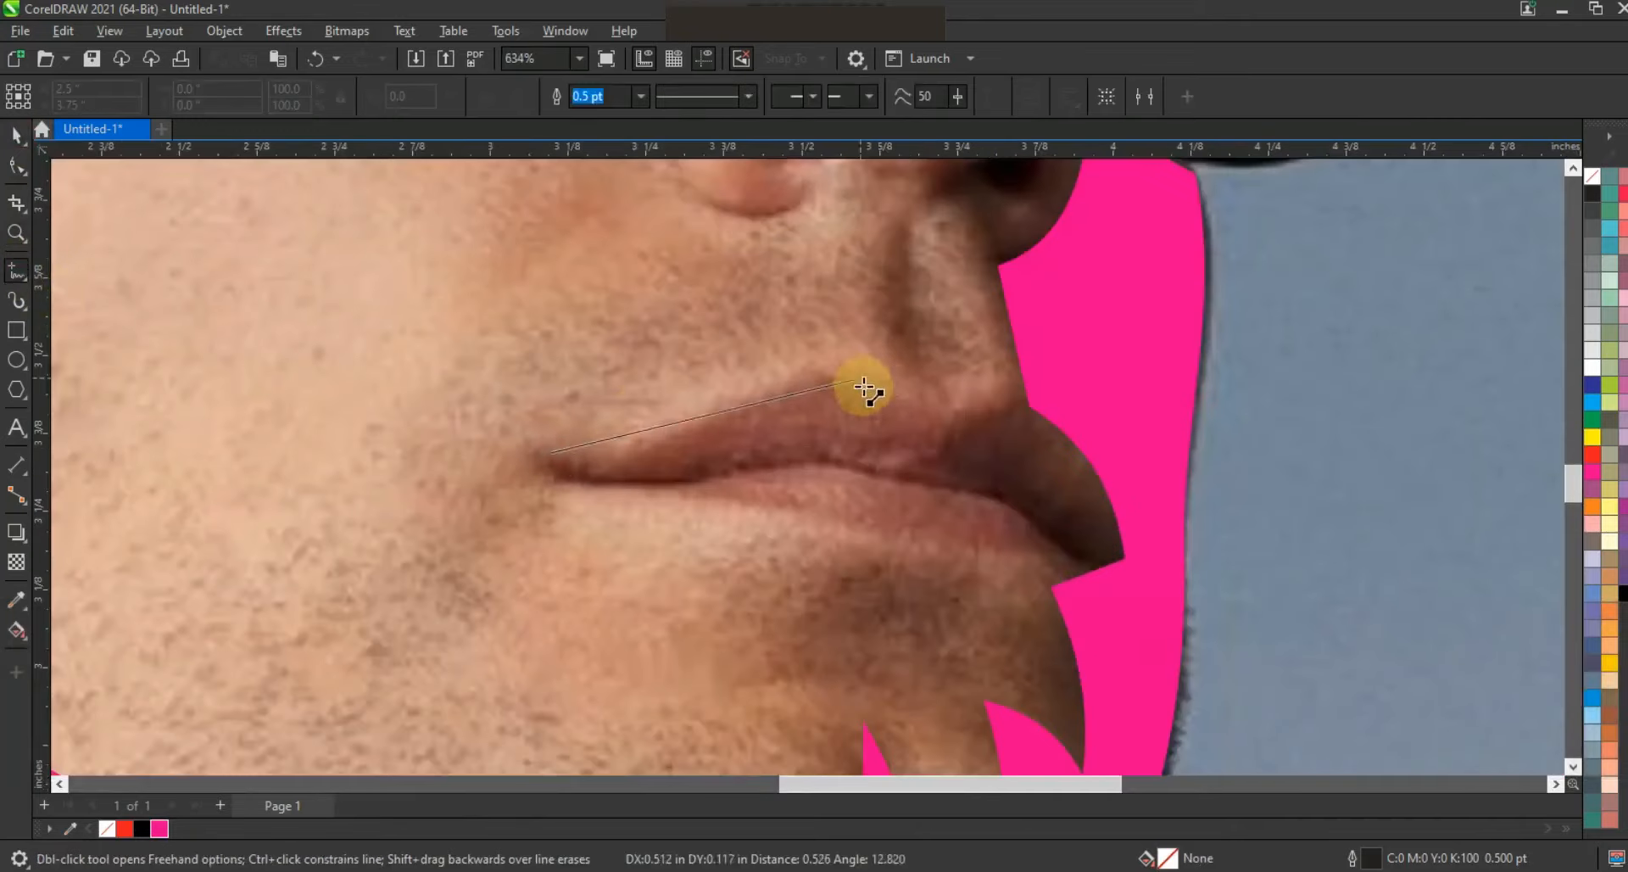
click(830, 376)
click(940, 420)
click(1032, 408)
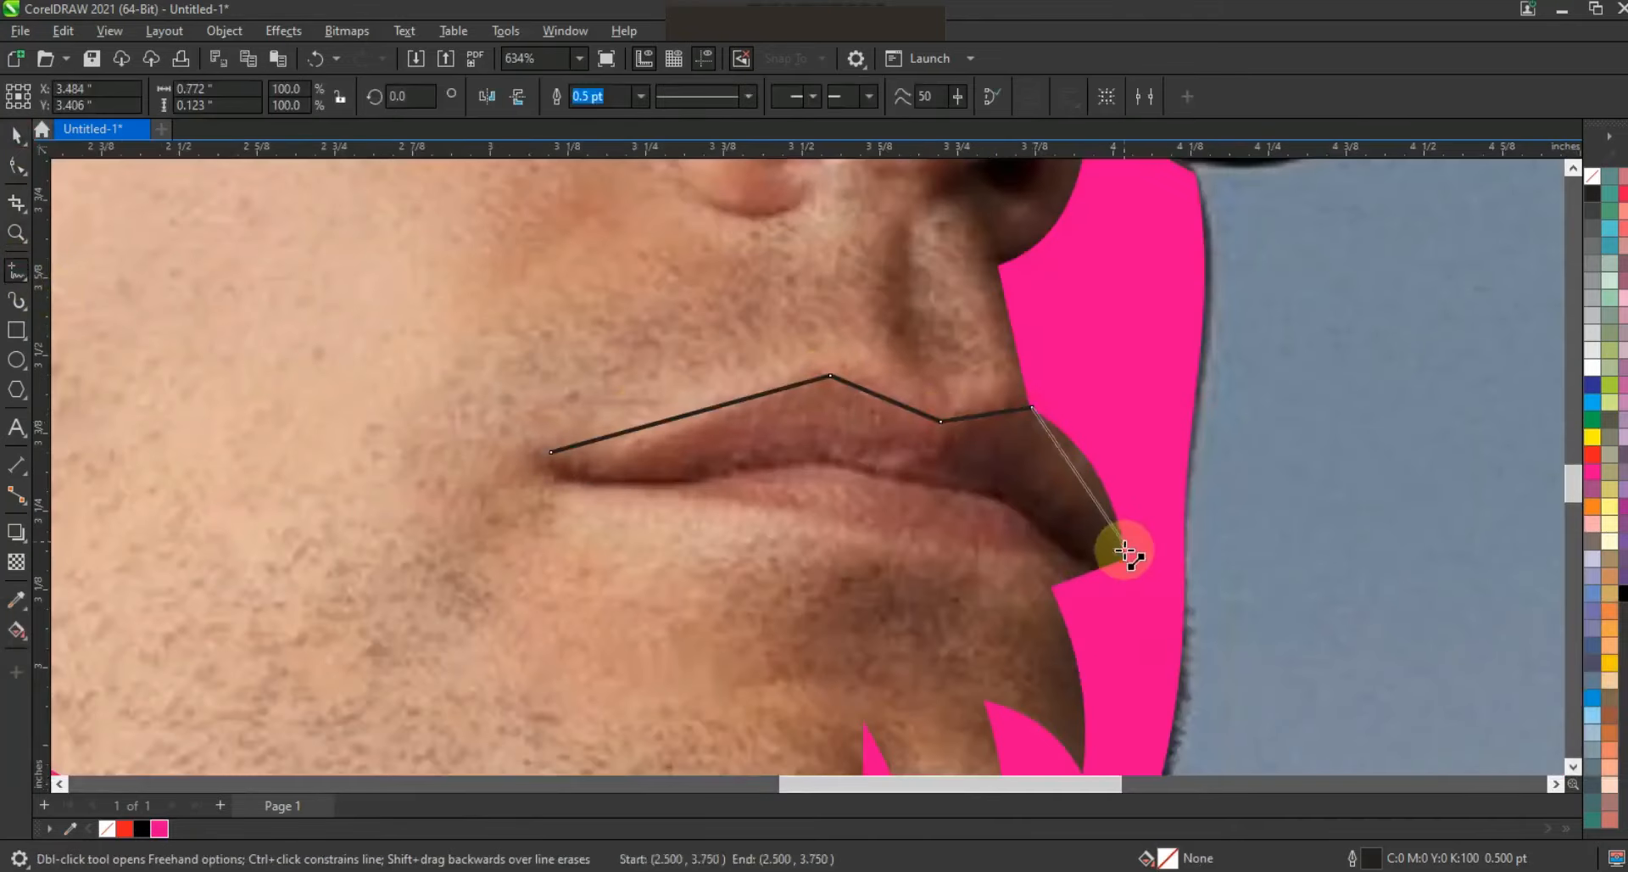
click(1126, 556)
click(929, 486)
click(837, 464)
click(551, 452)
Convert the upper lip outline's segments to curves and bend them to follow the lip's edges.
click(15, 167)
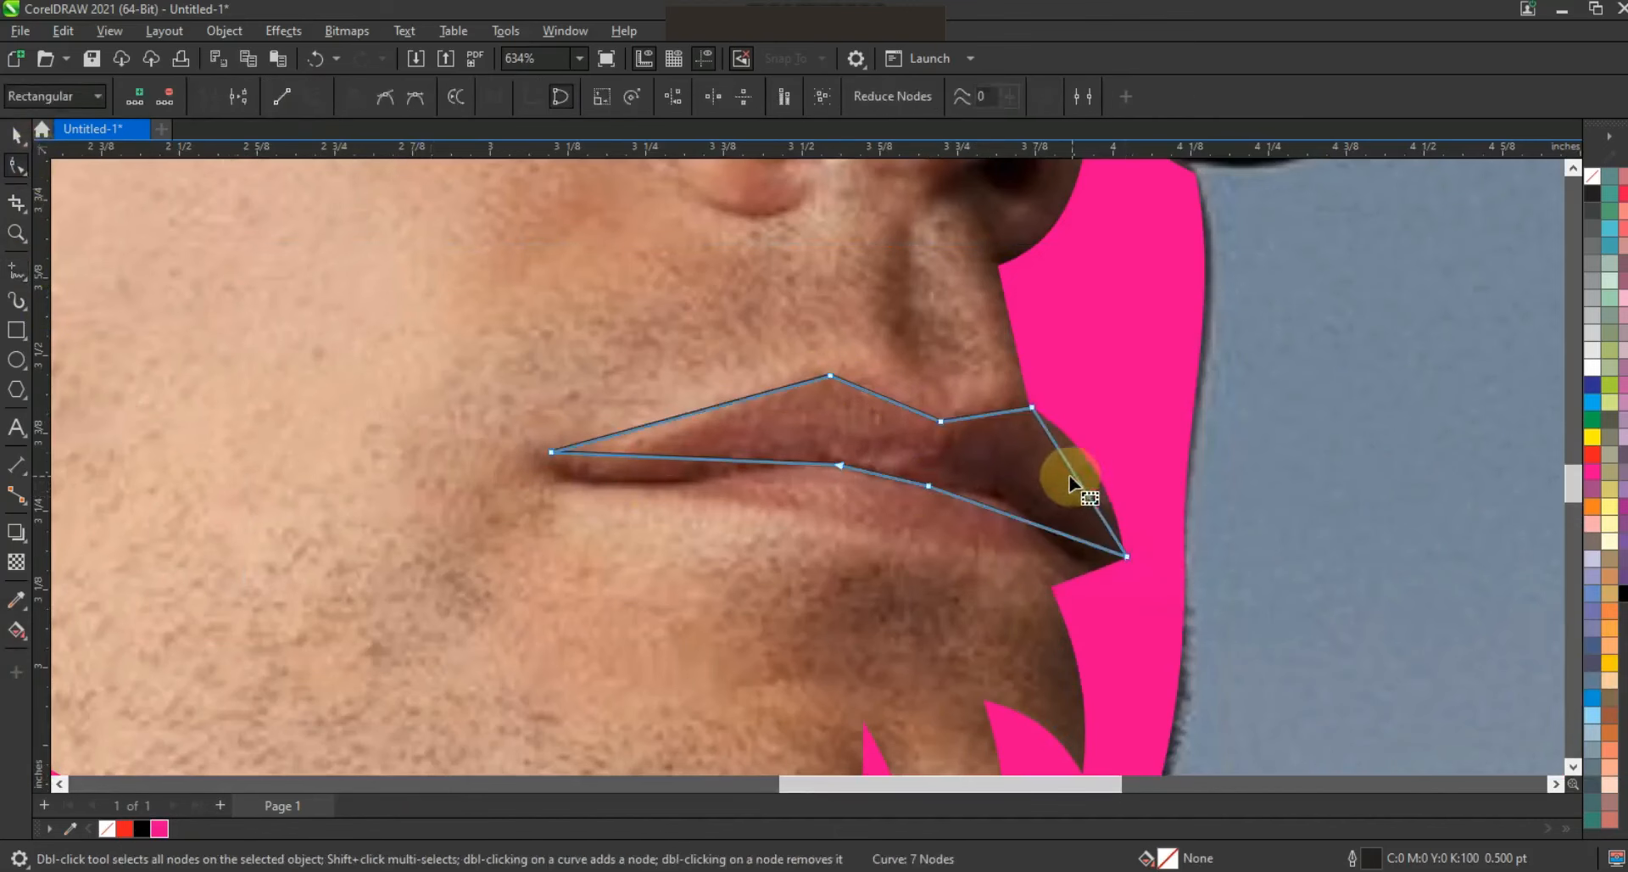
drag(1077, 480, 1092, 471)
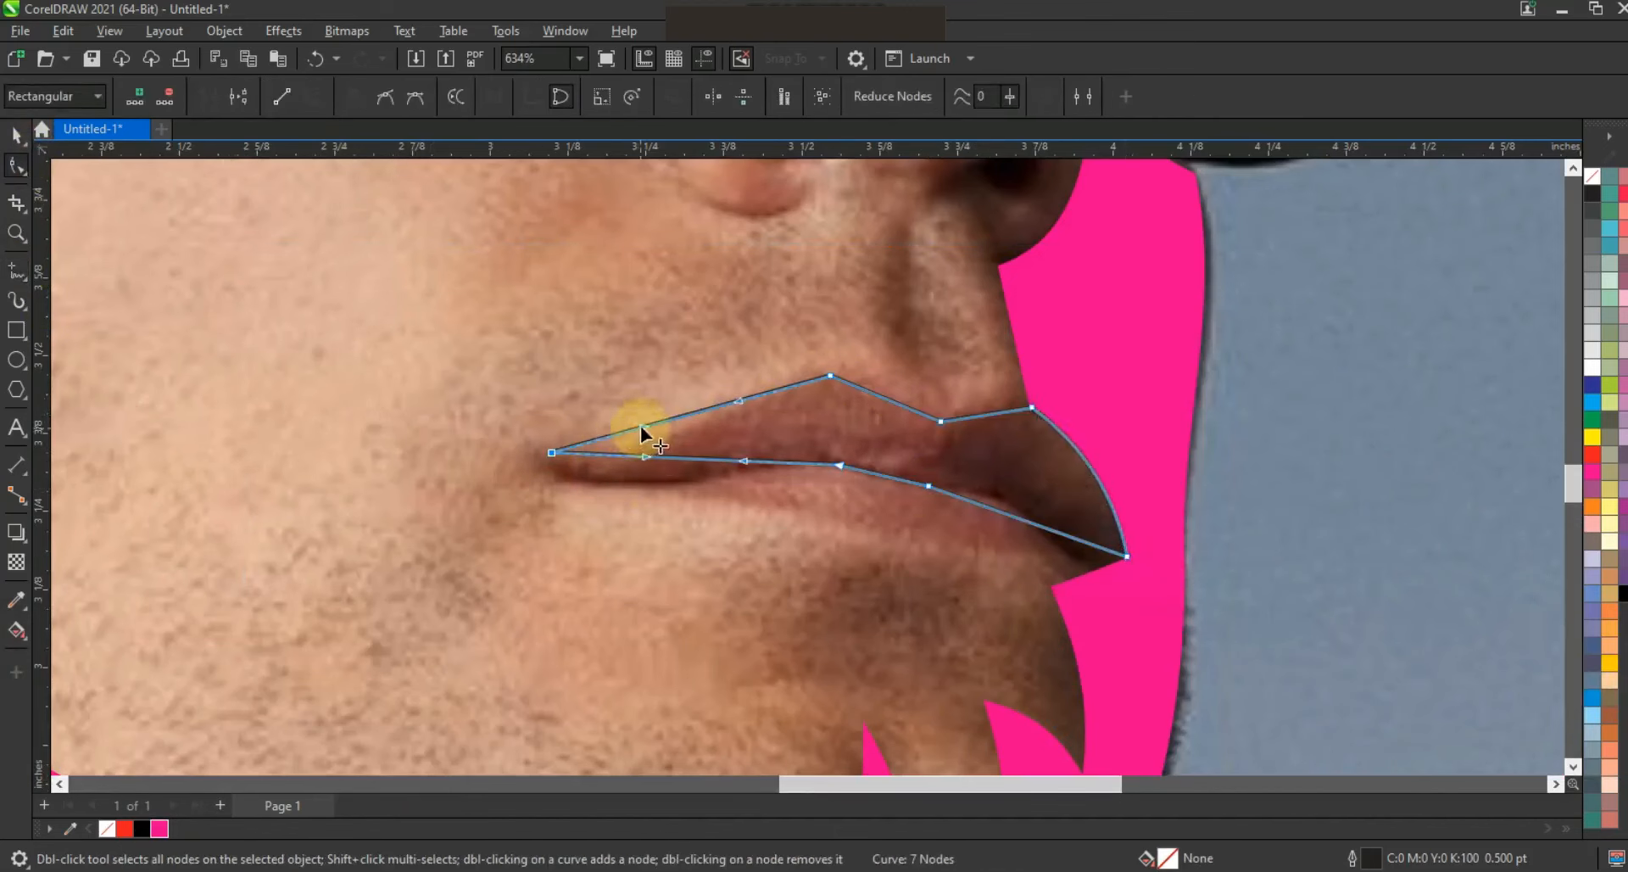
drag(642, 432, 734, 410)
drag(860, 389, 860, 379)
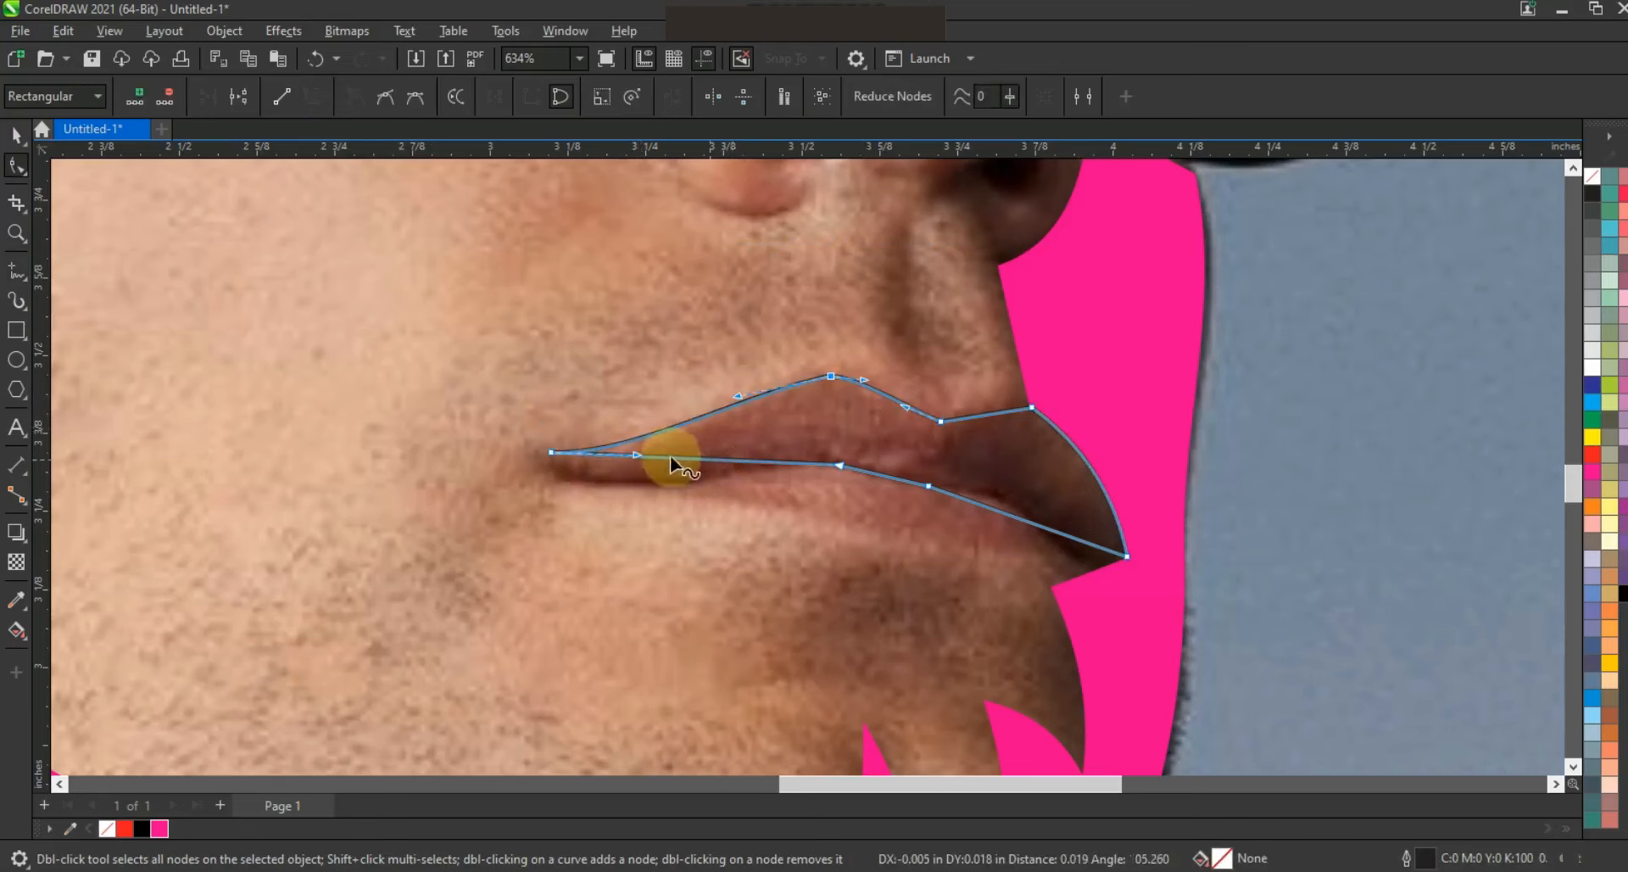
click(513, 478)
drag(650, 456, 600, 509)
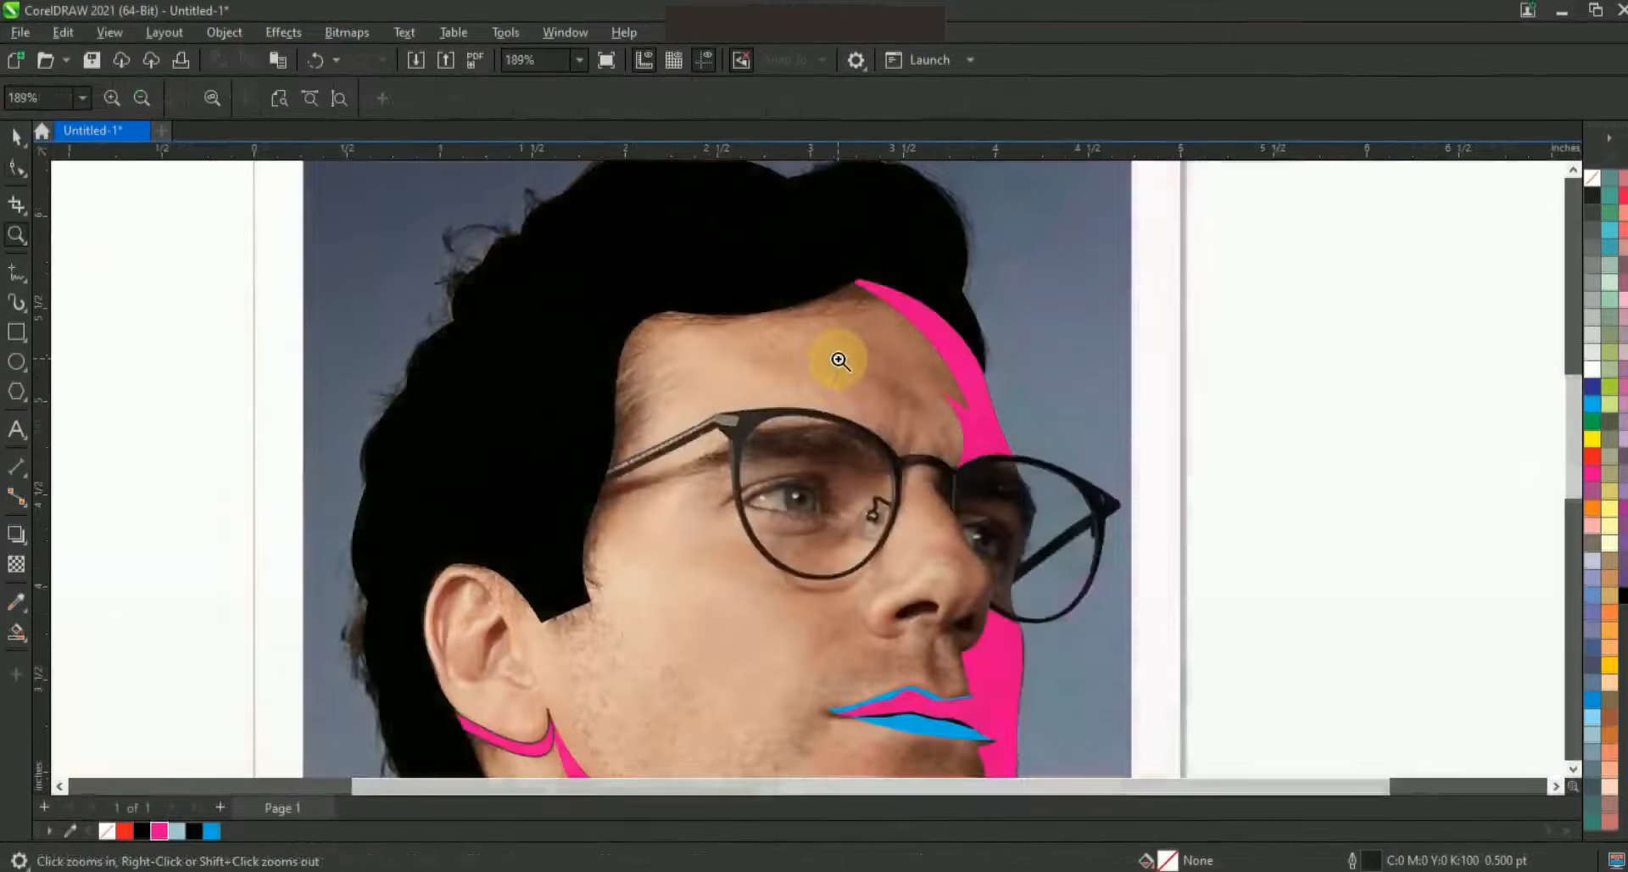
Trace a closed straight-segment outline along the jacket's shoulders, the photo's bottom edge and back across the jaw and earlobe.
right_click(839, 360)
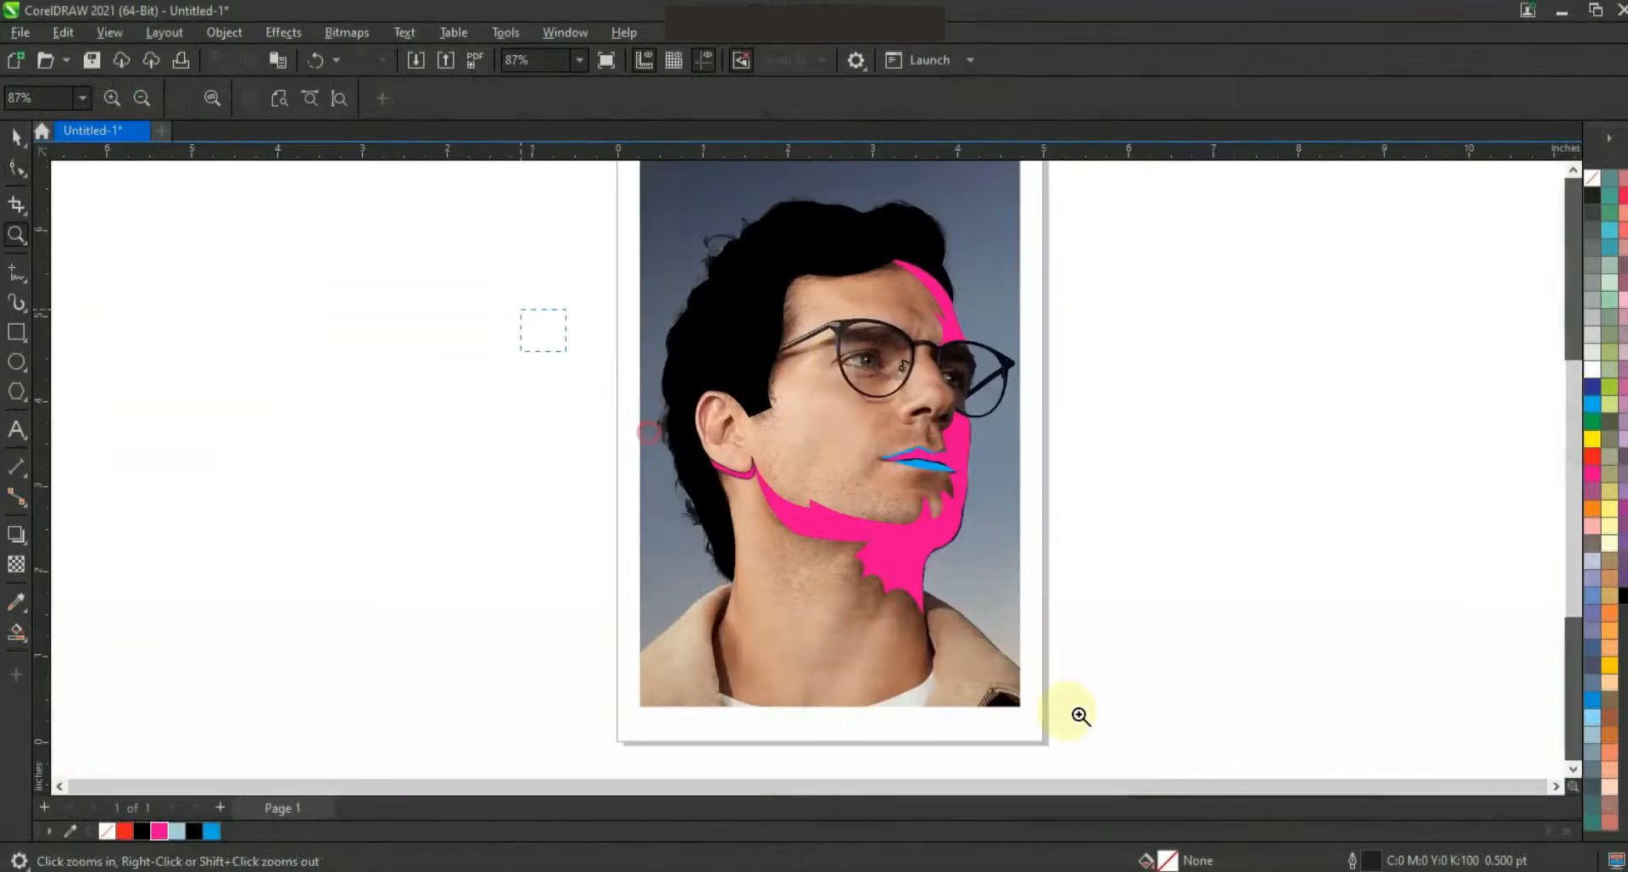
click(897, 594)
click(16, 274)
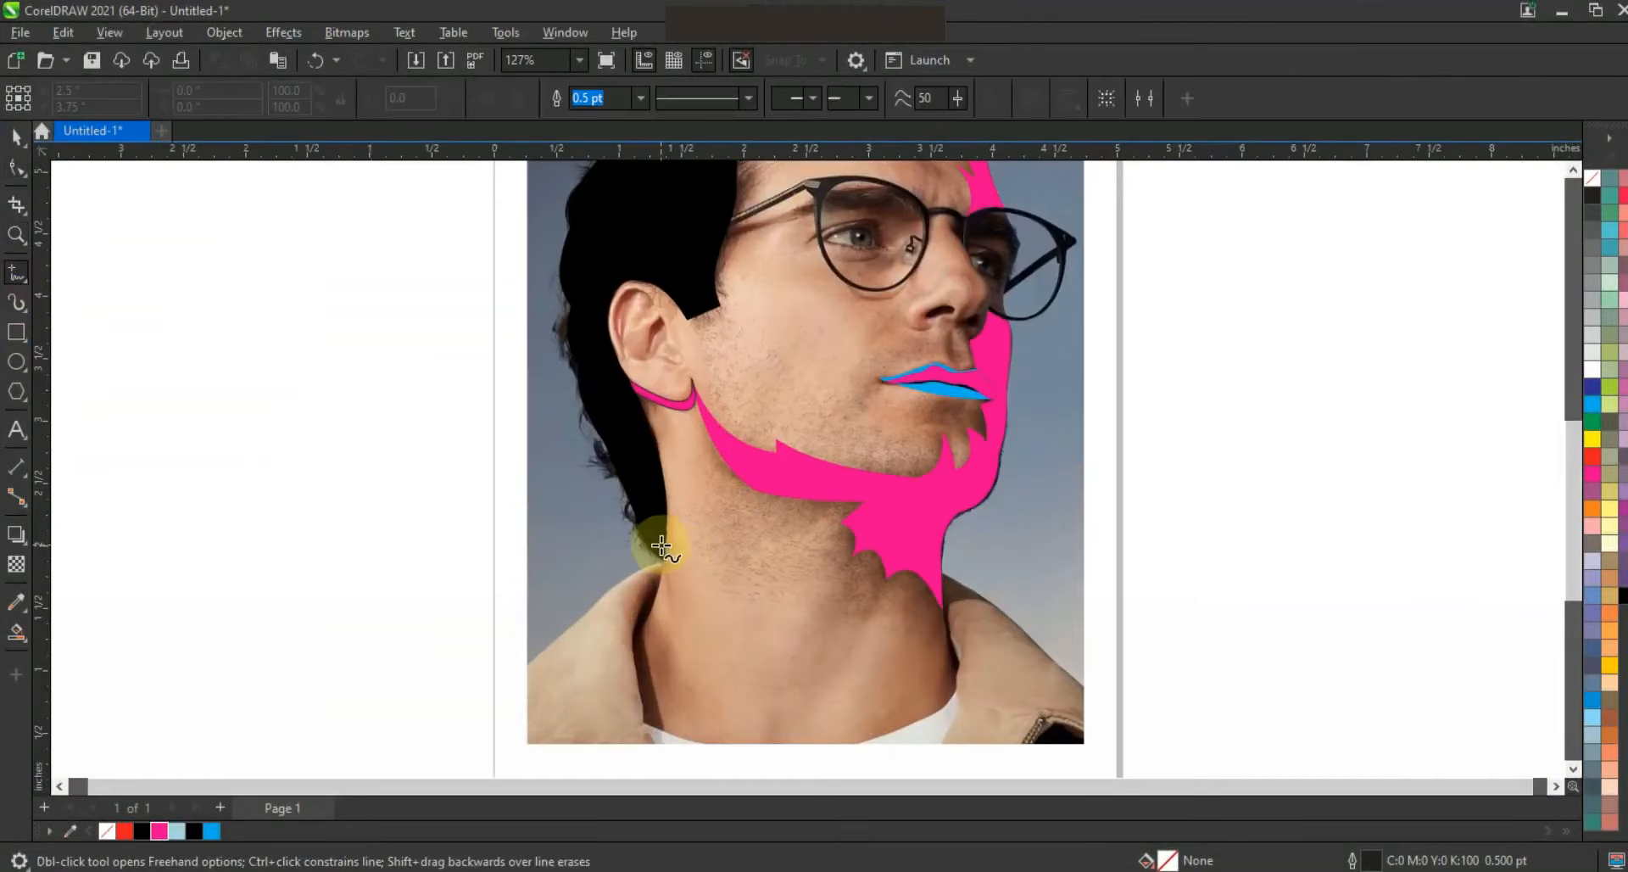
click(660, 545)
double_click(661, 562)
click(568, 625)
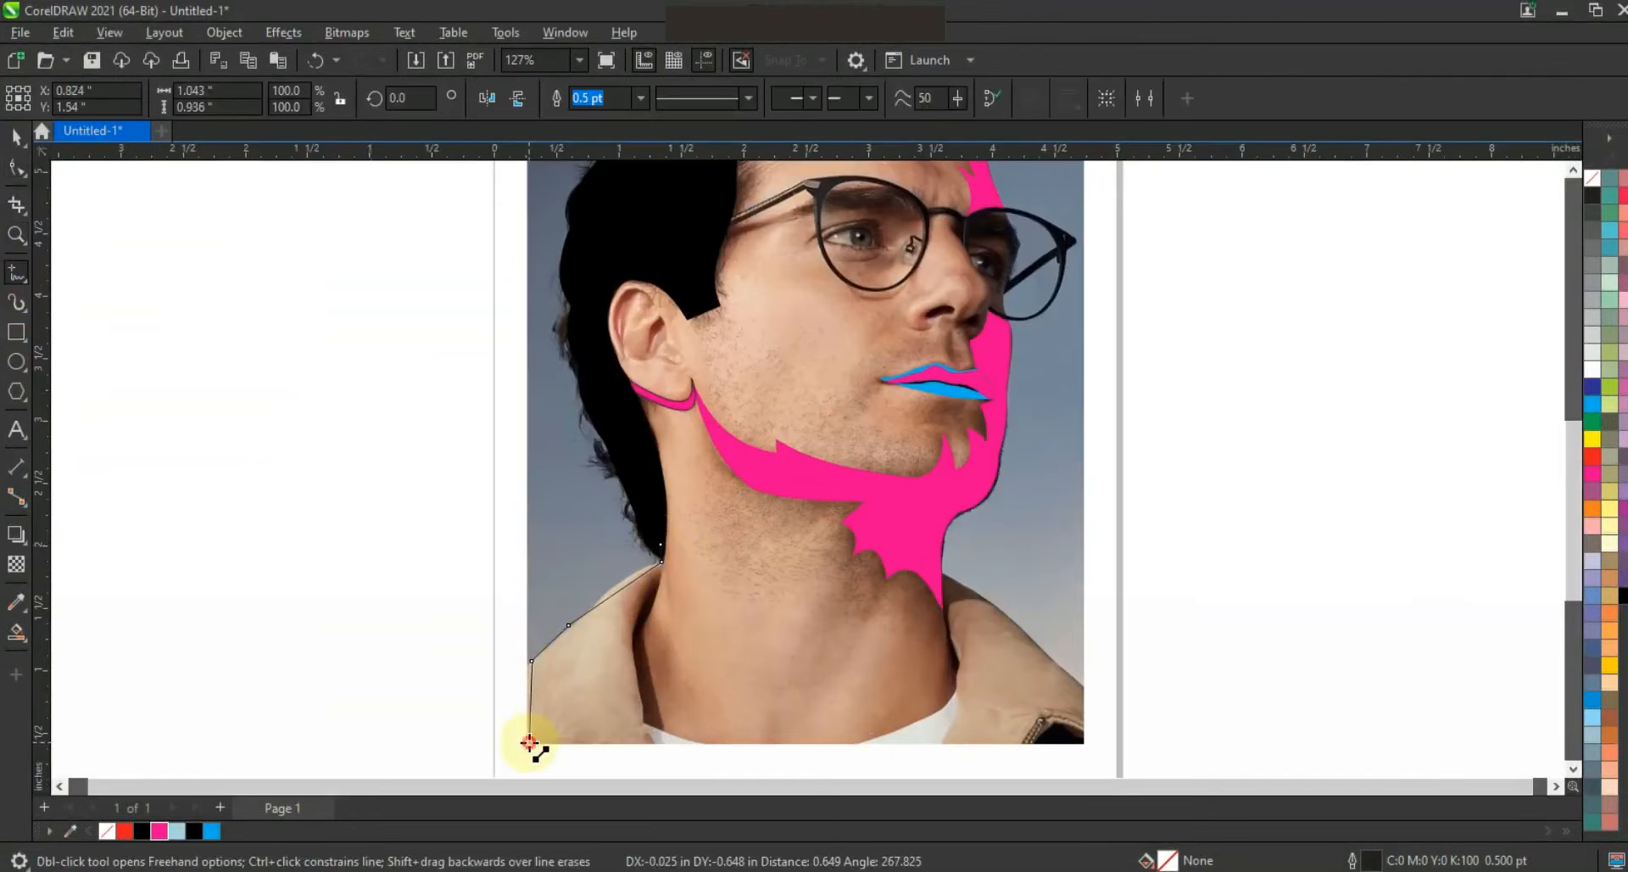
click(529, 743)
scroll(529, 743, down, 1)
click(1081, 740)
click(936, 544)
click(885, 471)
click(747, 430)
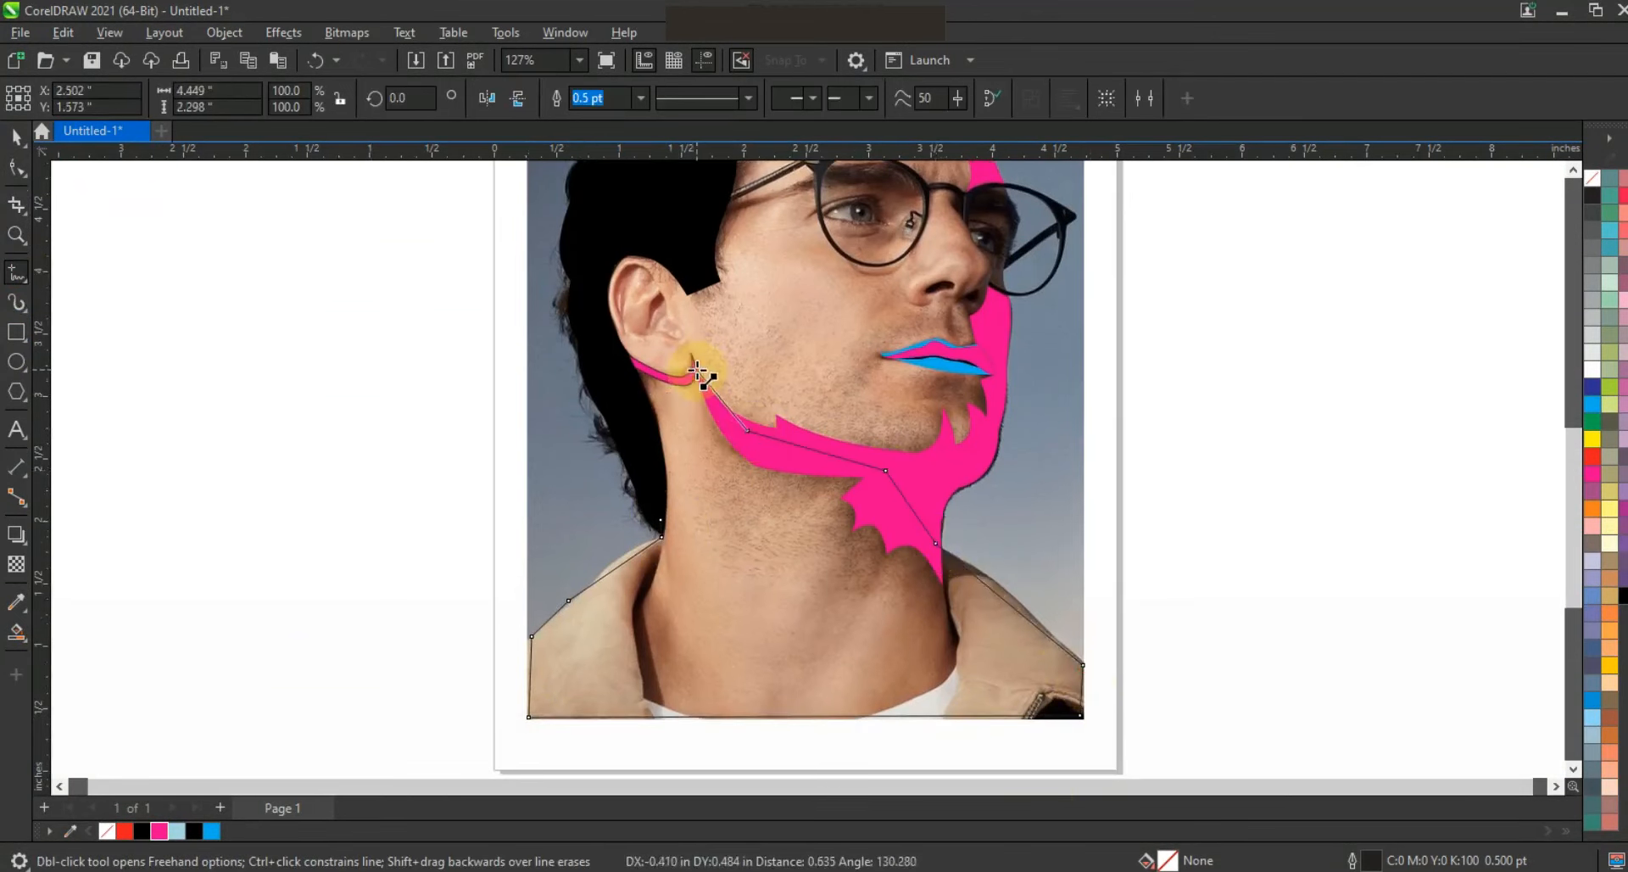
click(616, 352)
click(662, 519)
Convert the jacket outline's segments to curves and bend the two shoulder edges to follow the jacket.
click(17, 168)
drag(422, 313, 1124, 724)
drag(628, 561, 624, 544)
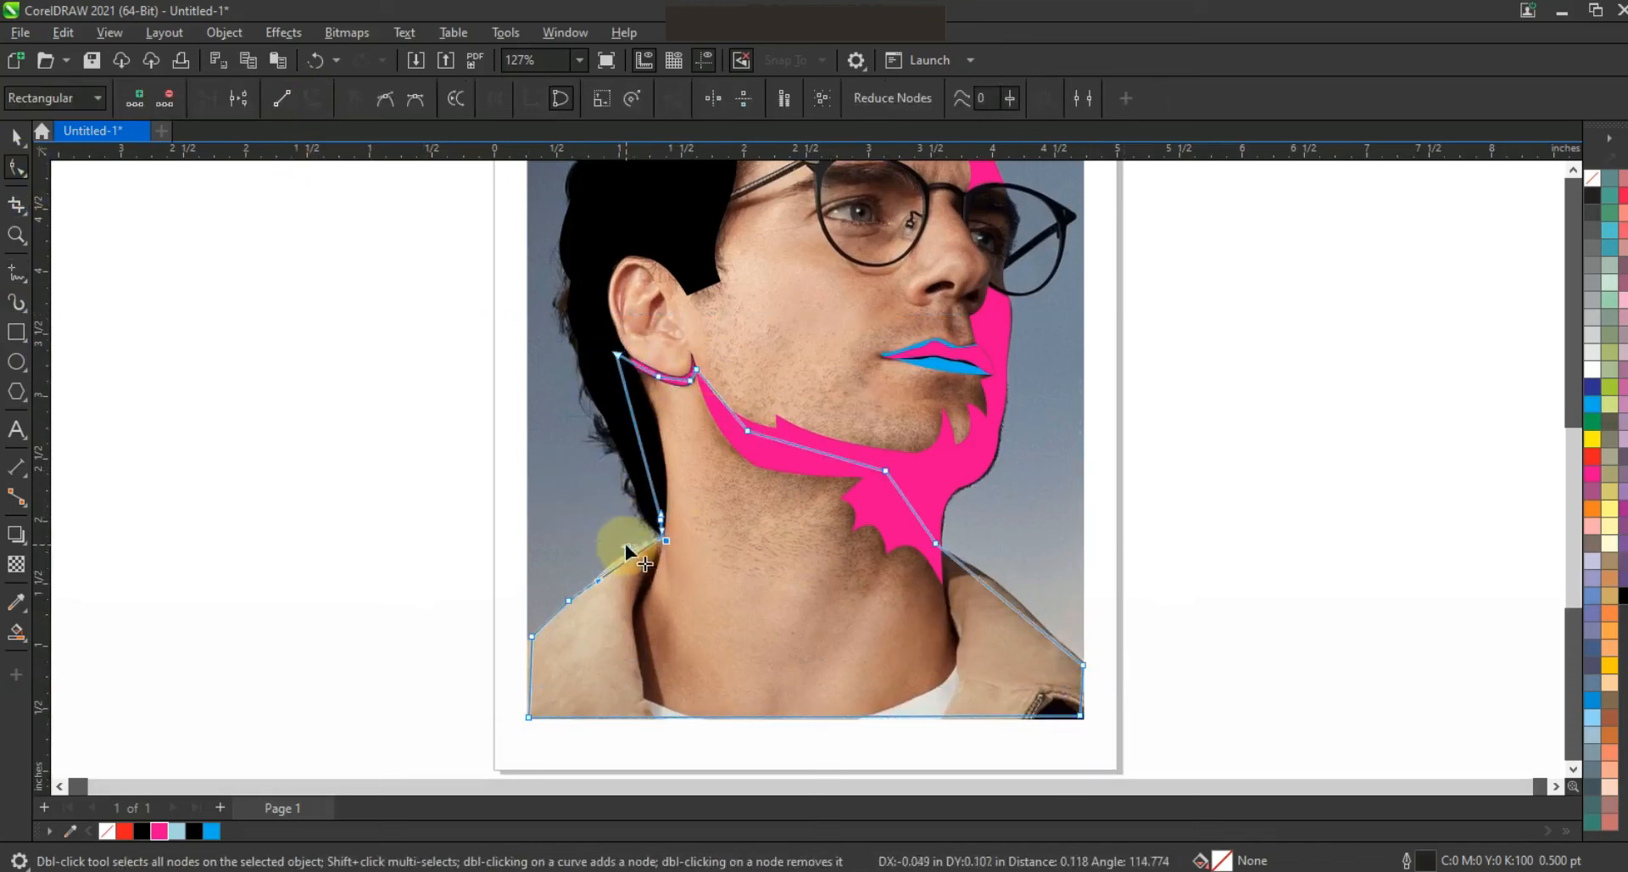
drag(996, 592, 998, 586)
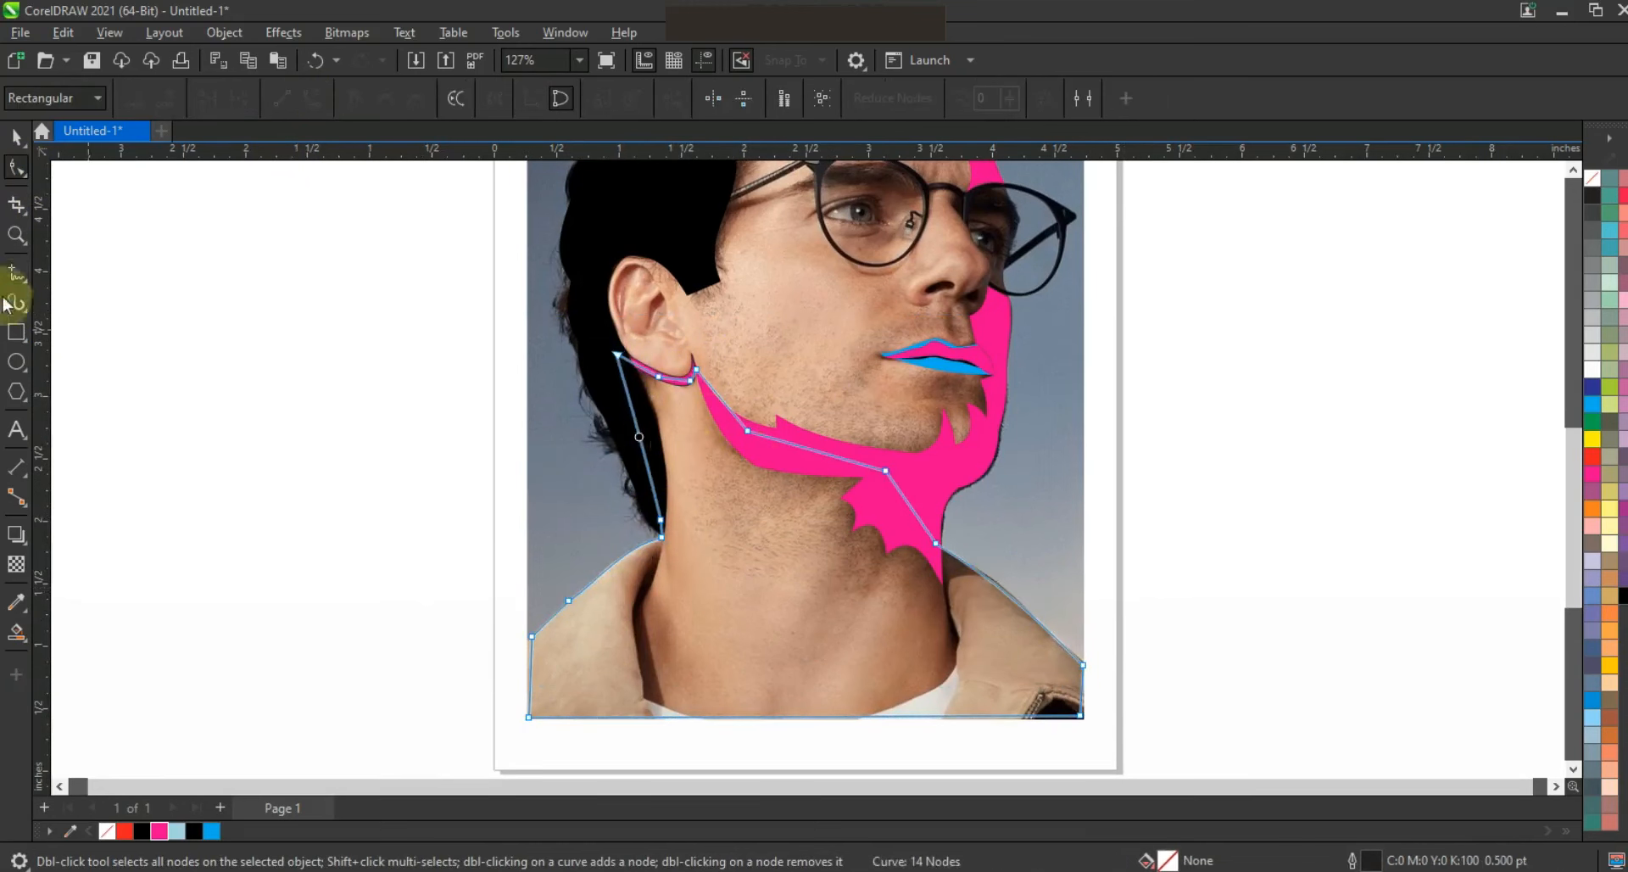
Trace an open straight-segment line from the nape down the collar, around the neckline and up the front of the neck.
key(F5)
click(622, 528)
click(657, 534)
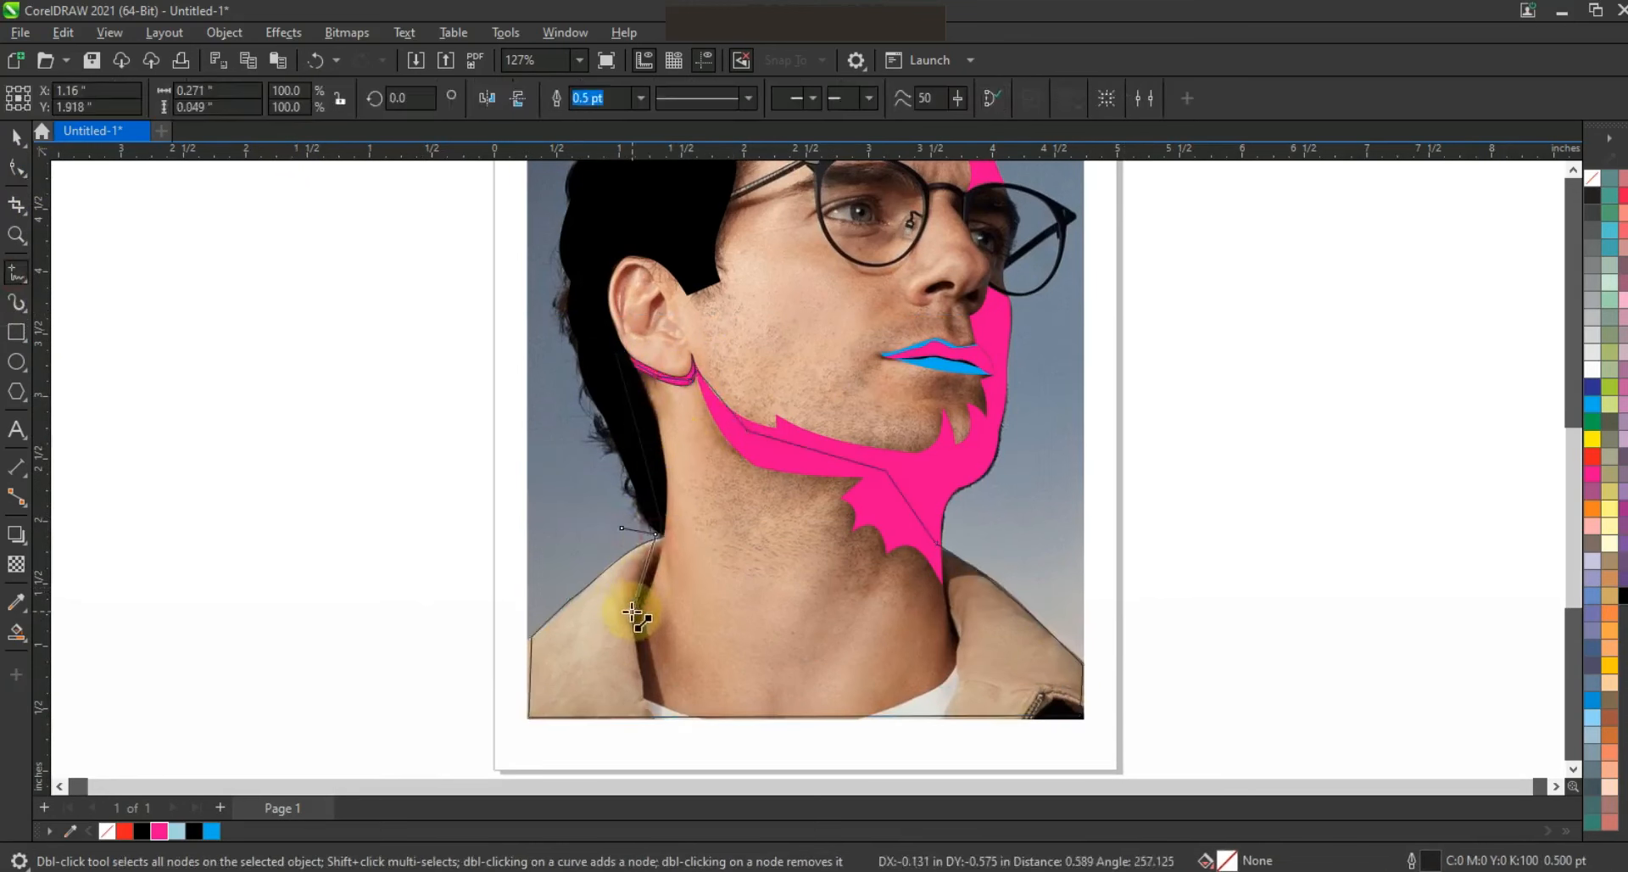
click(630, 610)
click(710, 725)
click(873, 709)
click(951, 649)
click(943, 586)
click(939, 535)
double_click(966, 514)
Convert the neckline's segments to curves and bend them to follow the collar edges.
click(16, 168)
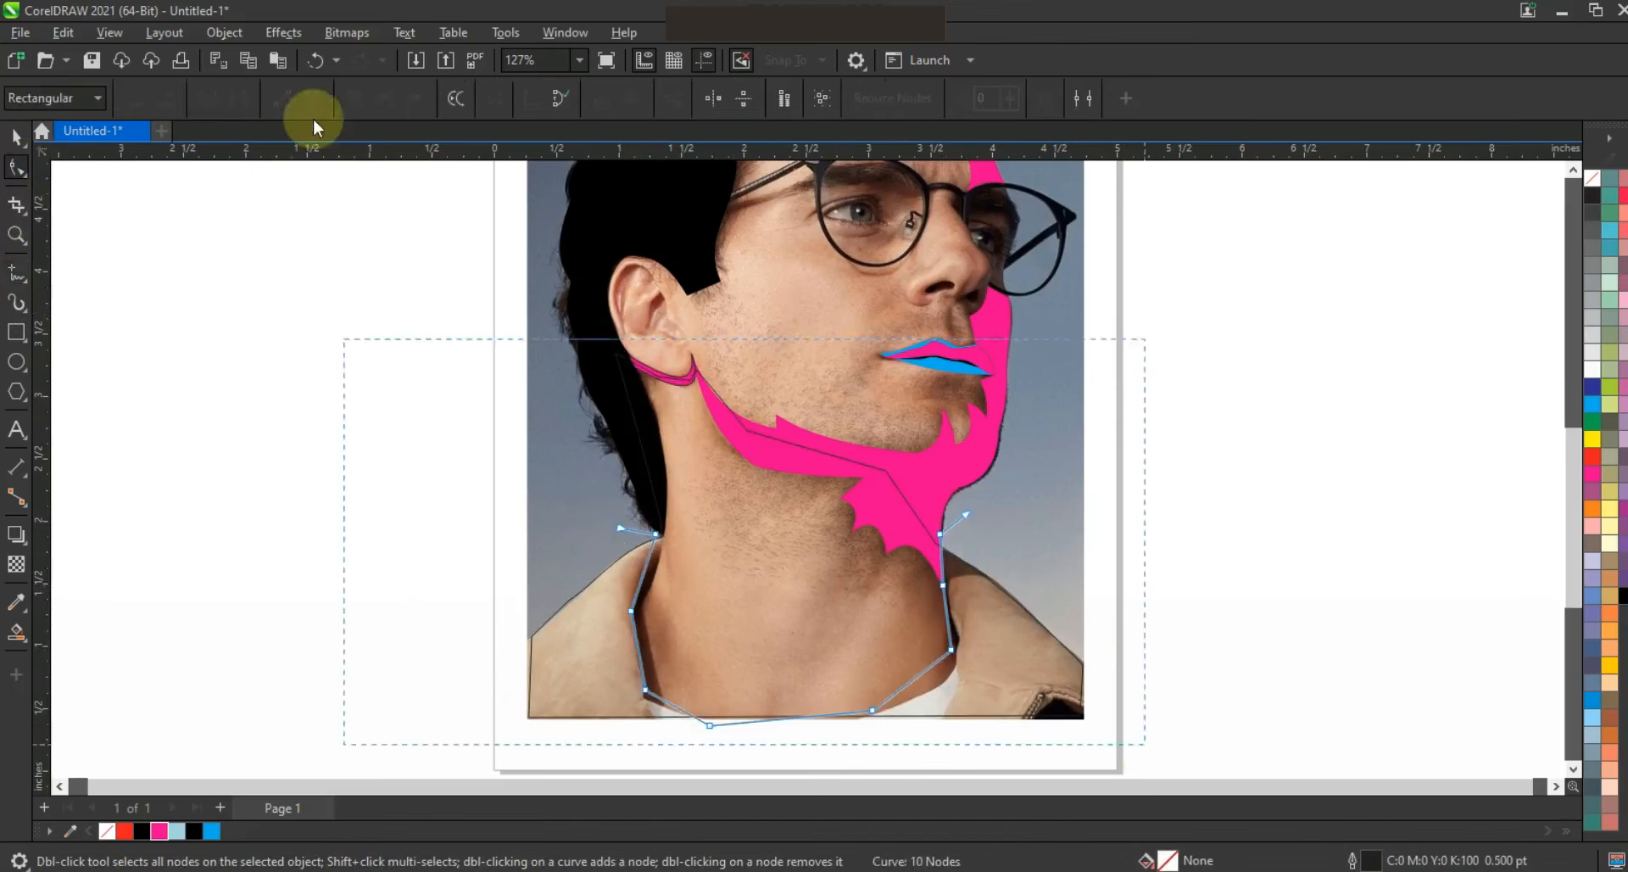
click(952, 629)
drag(952, 629, 934, 679)
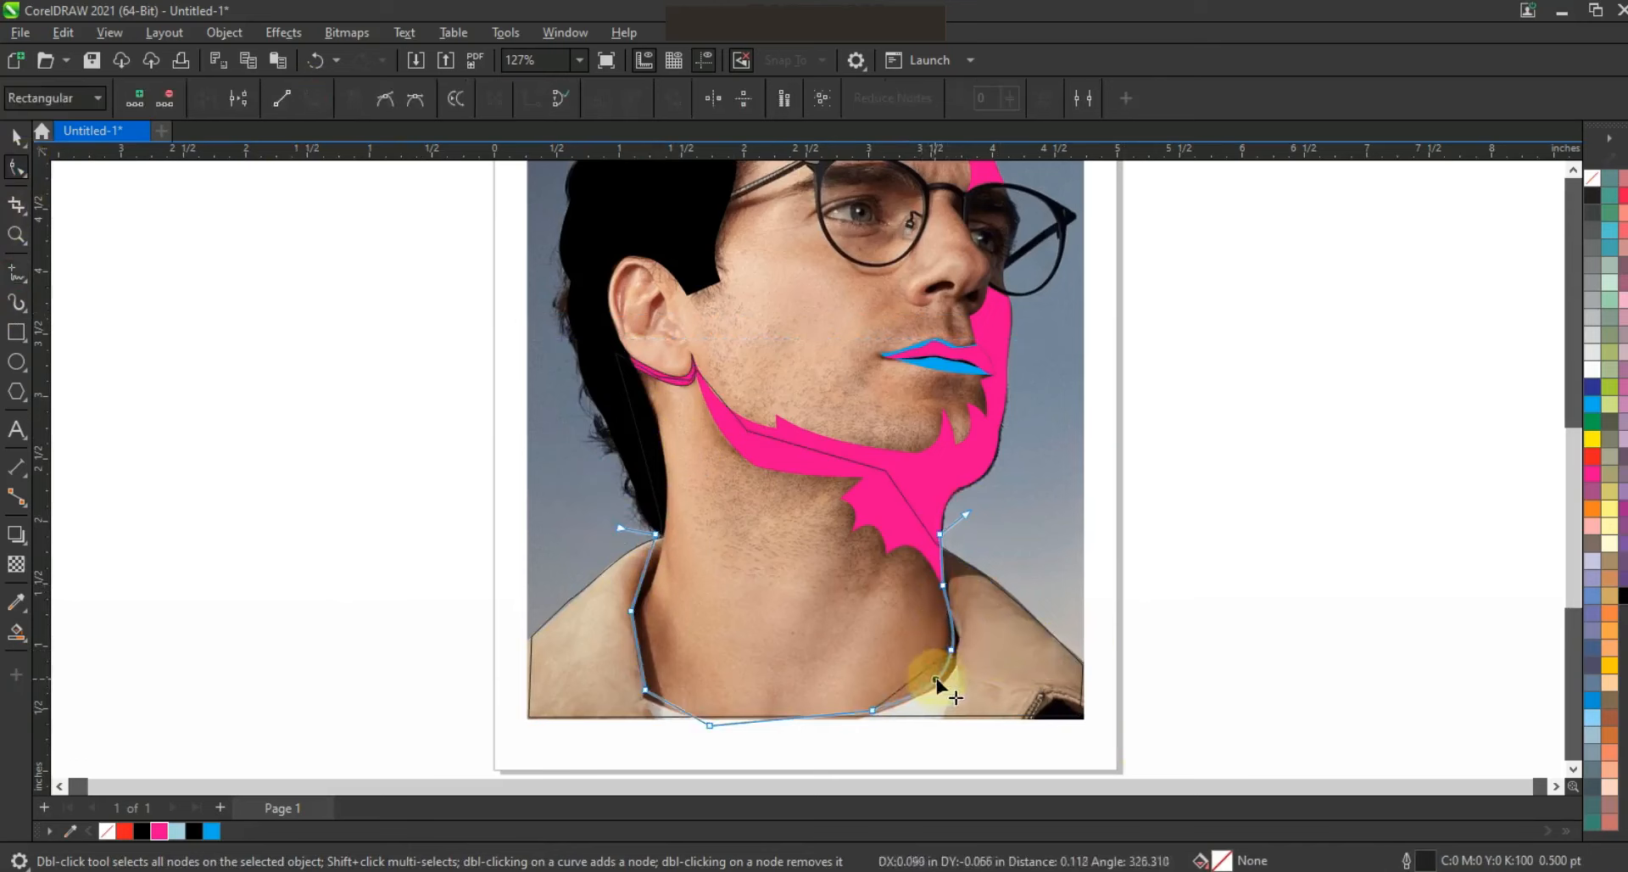
click(657, 534)
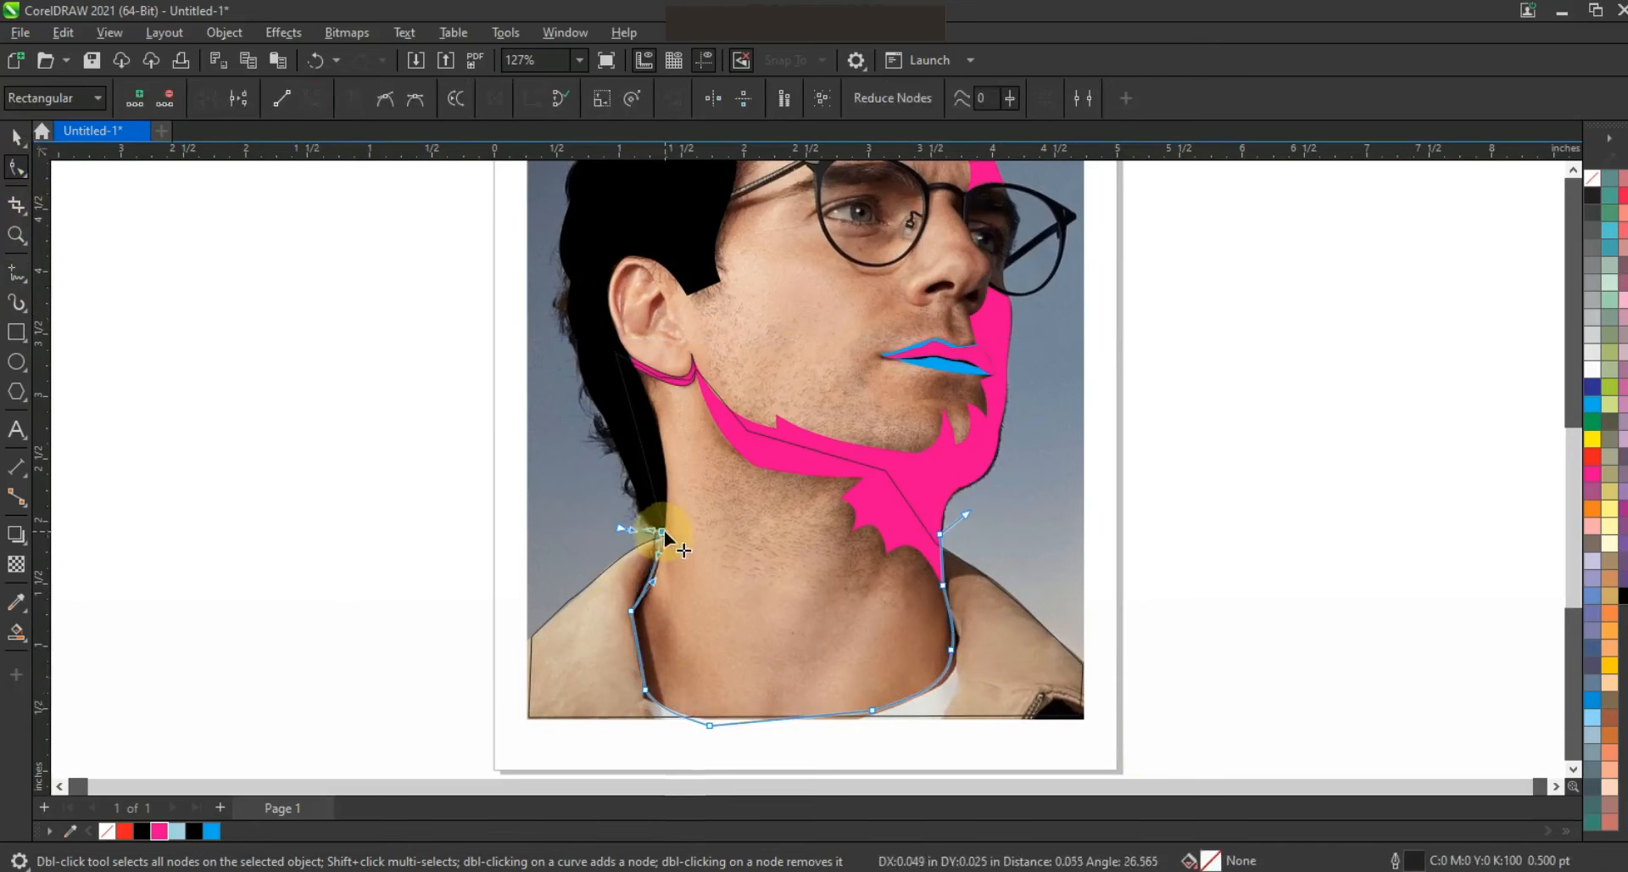
Create the jacket areas enclosed by the two outlines with Smart Fill, and fill the resulting shapes with black.
click(16, 632)
click(625, 697)
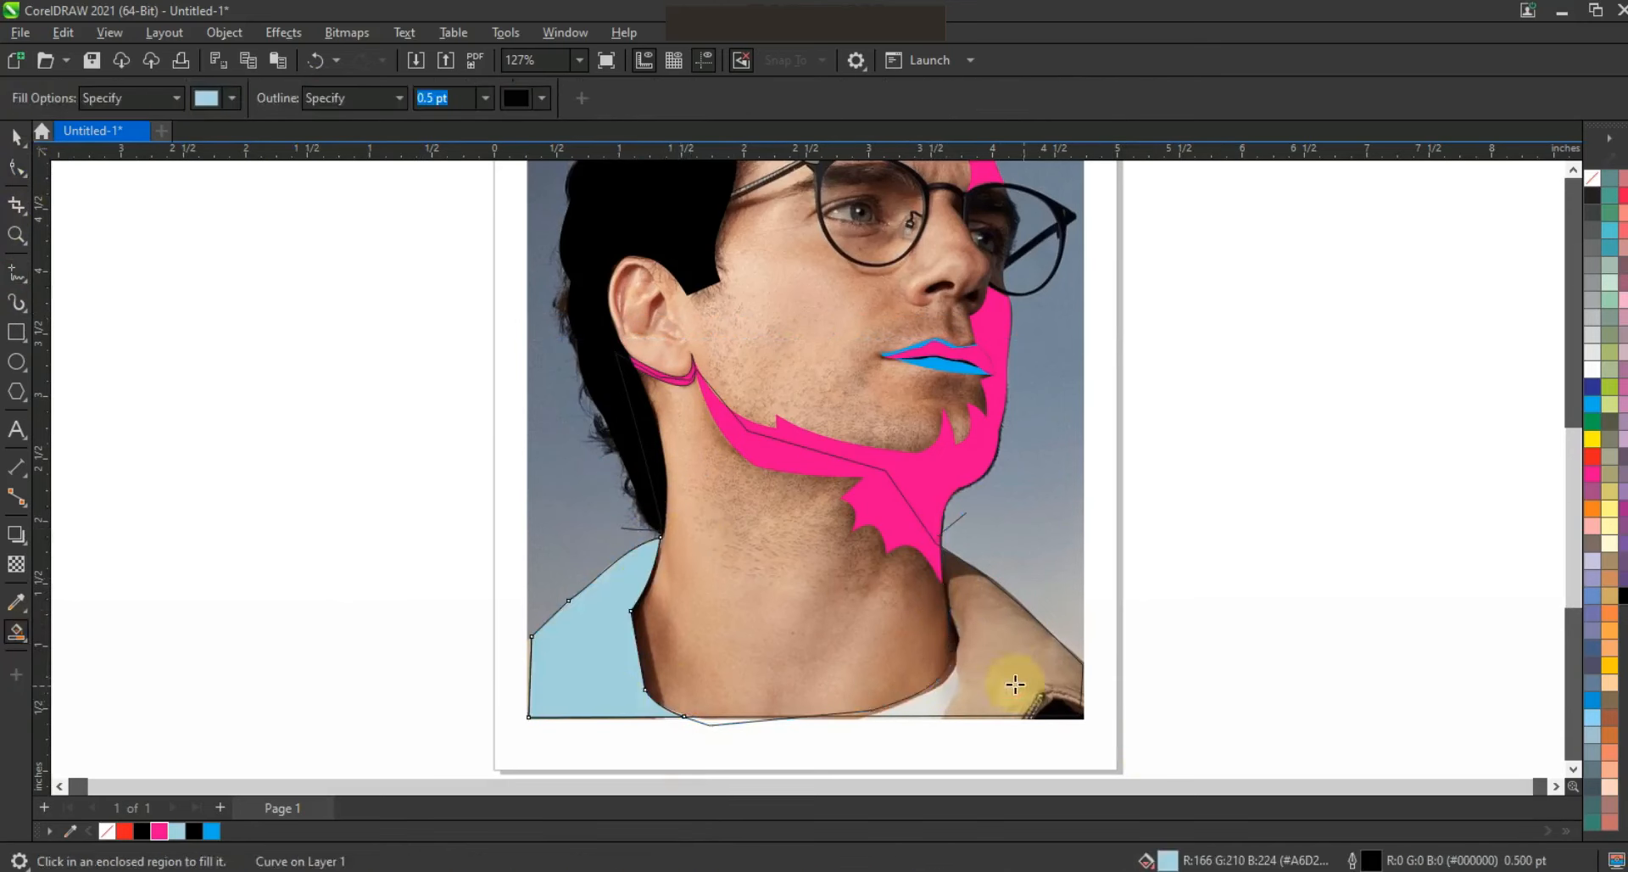
click(1018, 679)
click(640, 689)
key(space)
shift+click(600, 677)
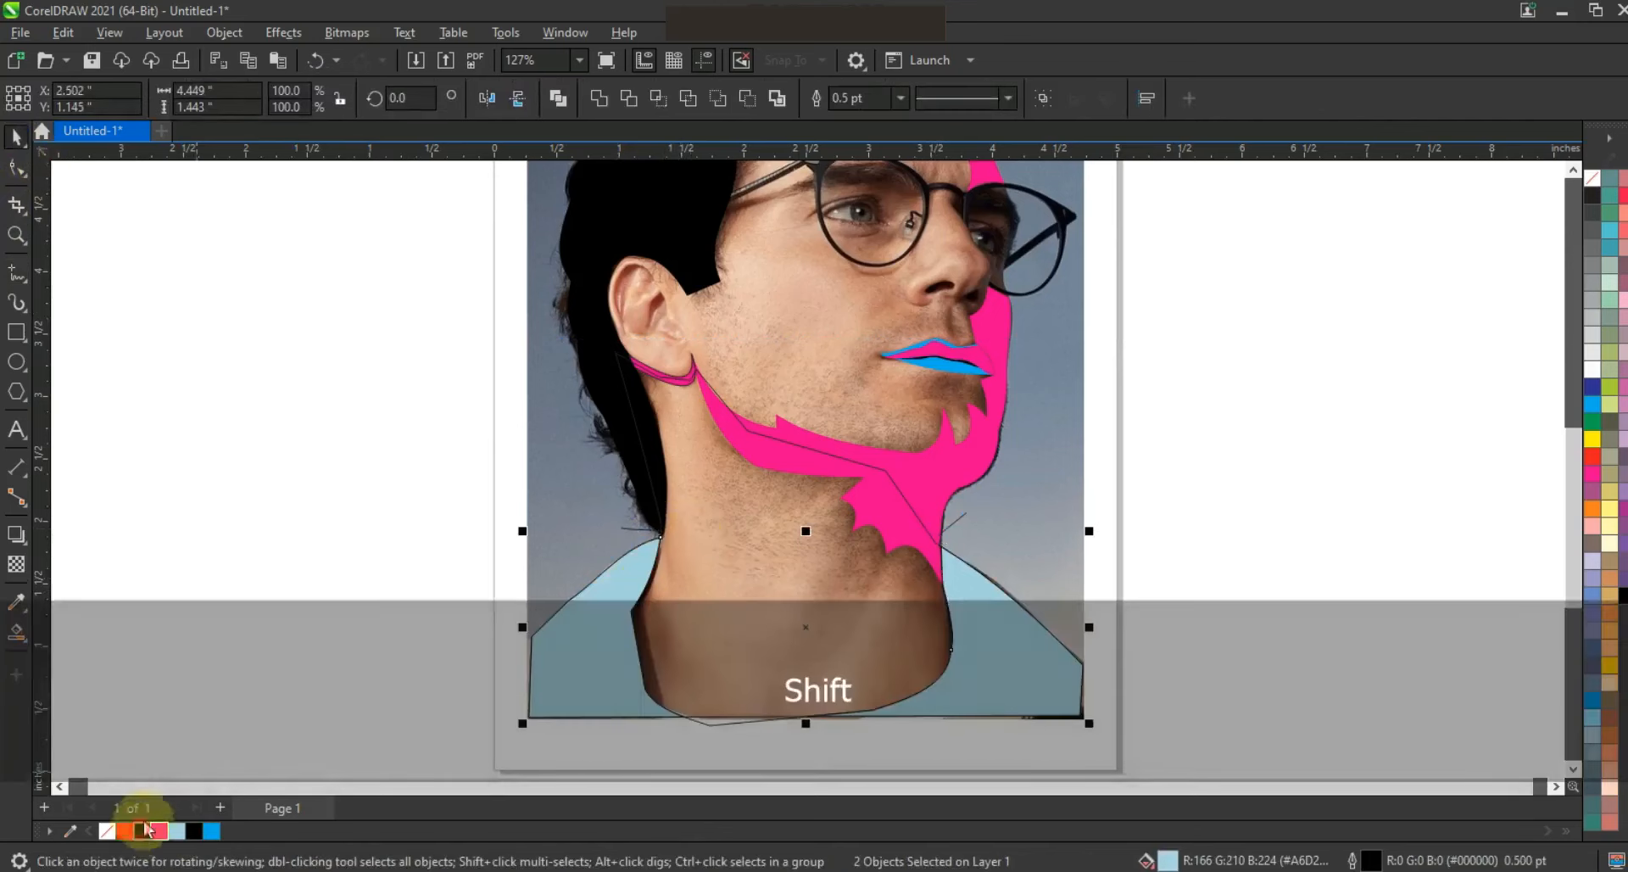
click(145, 826)
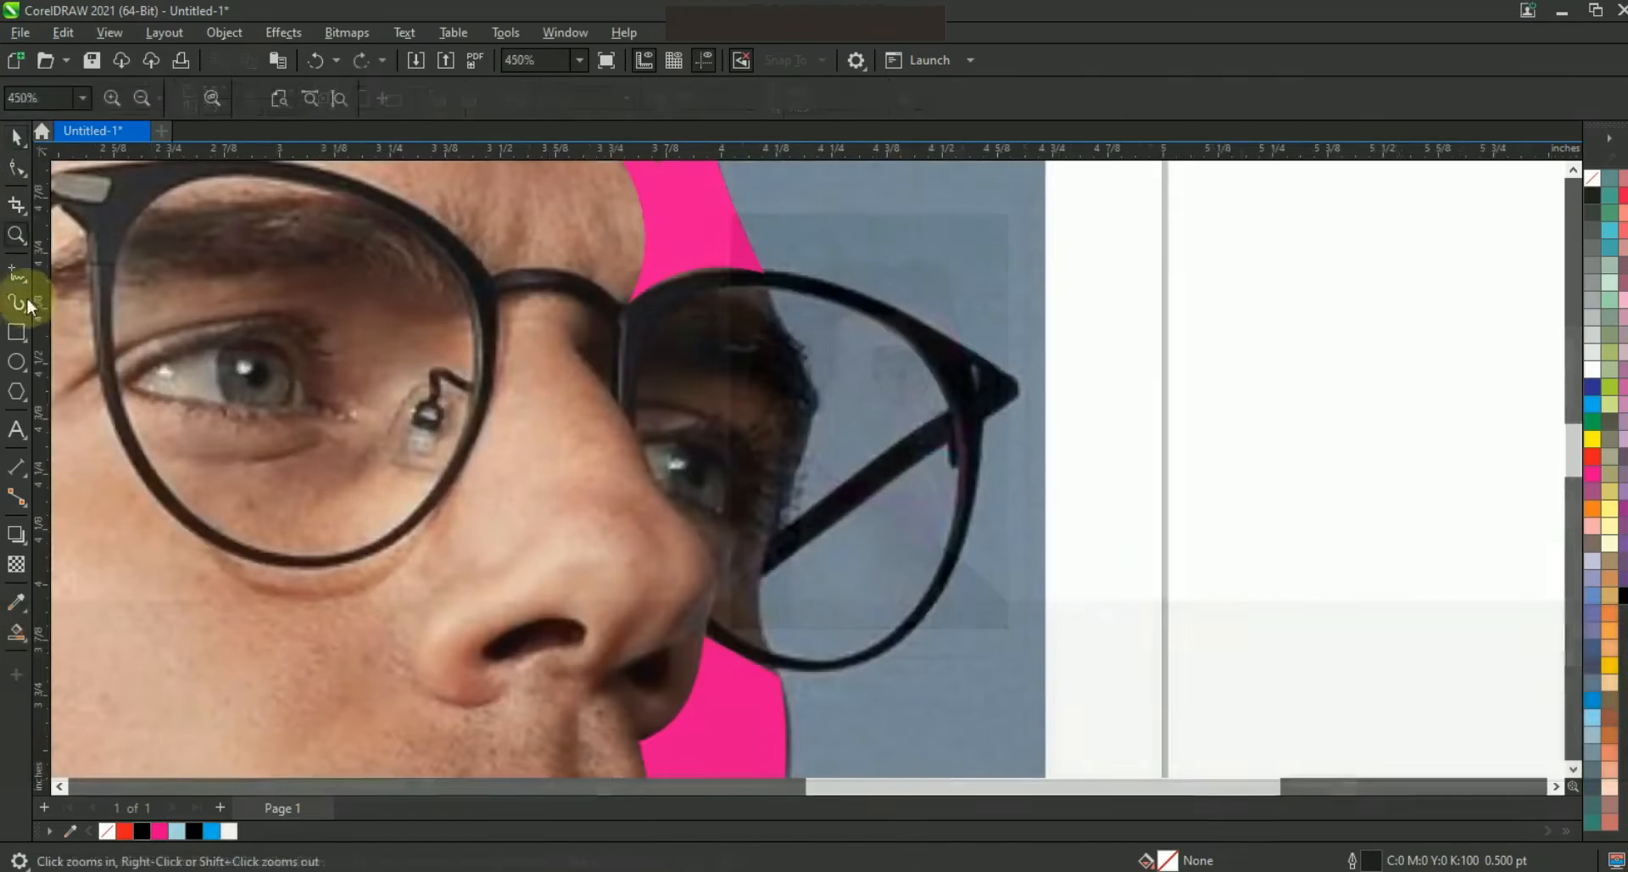
Start a straight-segment outline of the glasses along the far lens rim's outer edge, from its top past the hinge to the nose.
click(32, 309)
click(759, 262)
click(988, 359)
click(1011, 394)
click(984, 420)
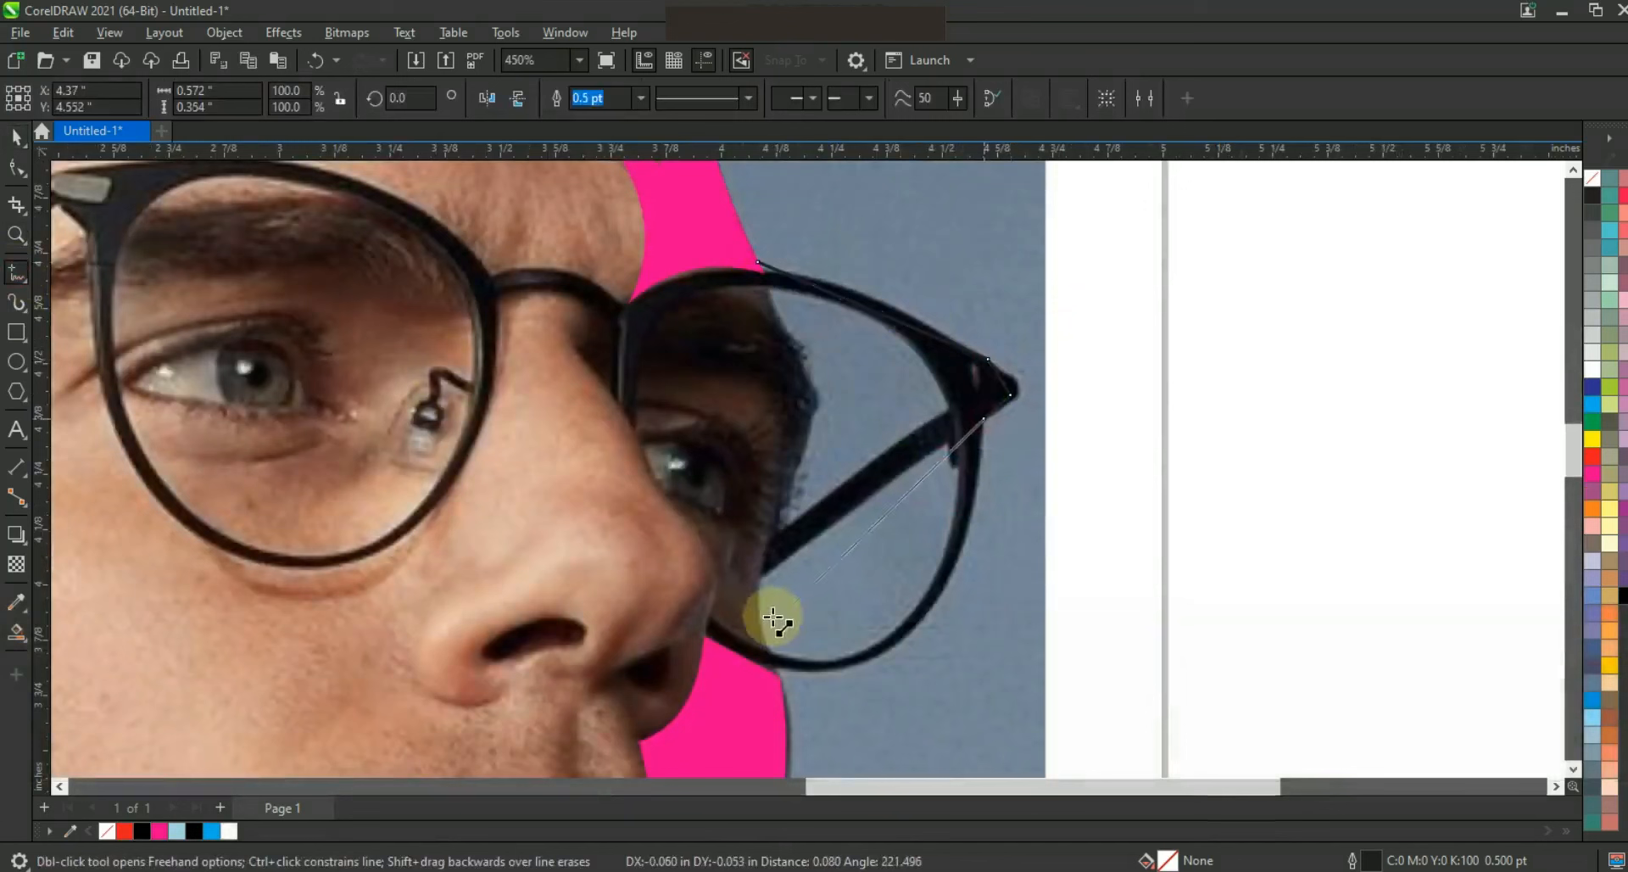
click(827, 665)
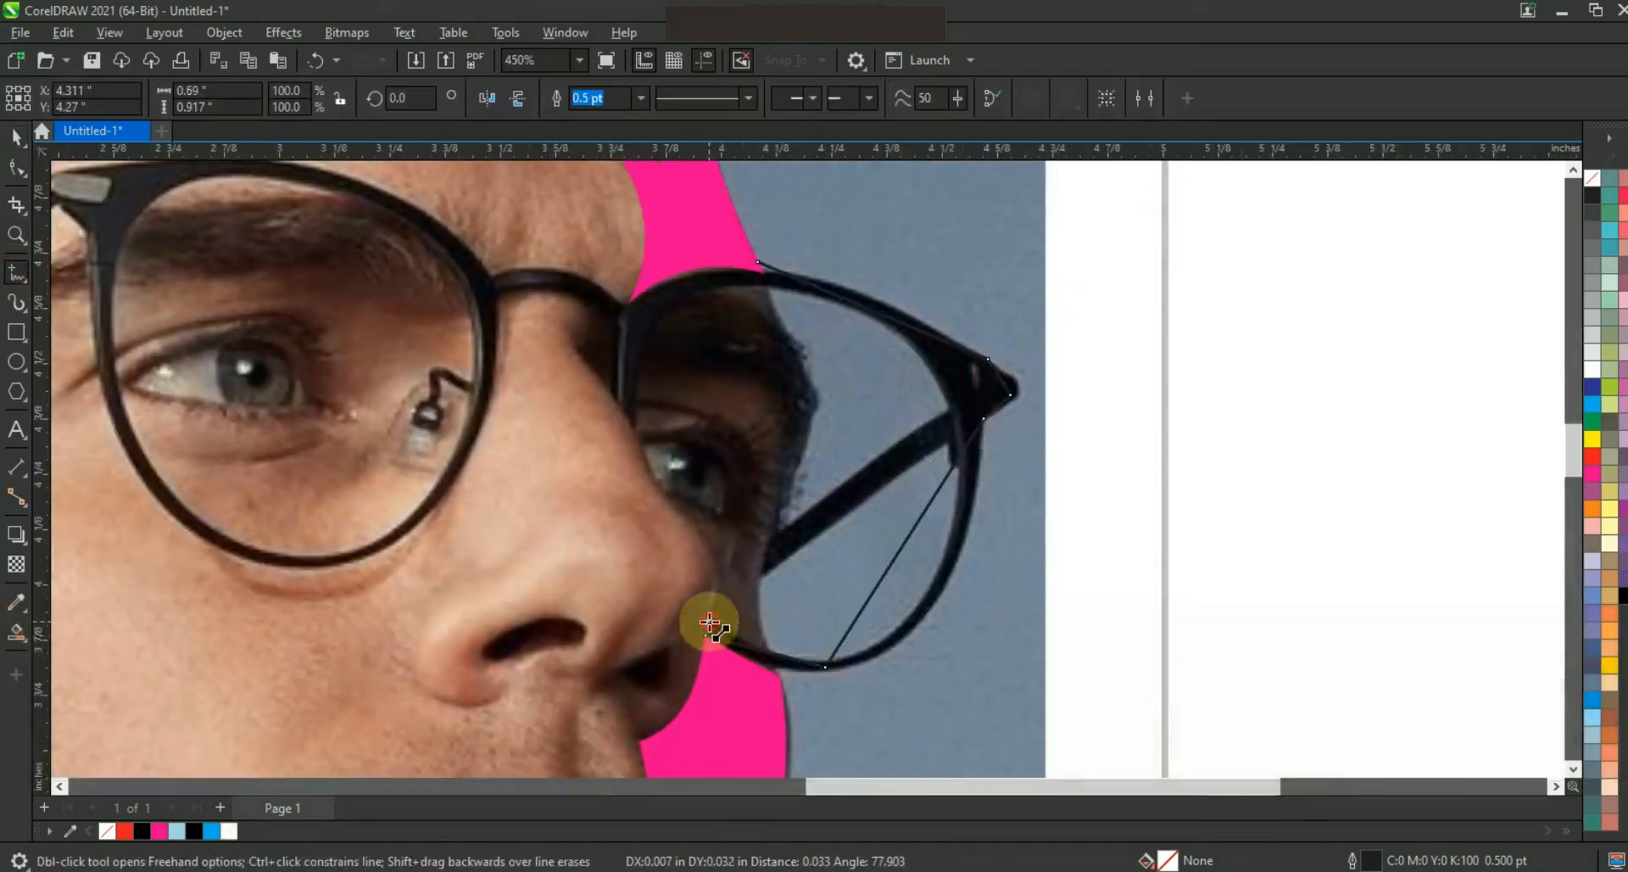
click(709, 623)
Continue the glasses outline along the far temple arm, the inside of the far lens and up to the bridge.
click(762, 577)
click(769, 531)
click(947, 447)
click(947, 409)
click(790, 291)
click(655, 320)
click(635, 422)
click(619, 401)
click(617, 322)
Close the glasses outline under the bridge, around the near lens, along the near temple arm and back over the top rims.
click(501, 297)
click(456, 475)
click(207, 539)
click(92, 229)
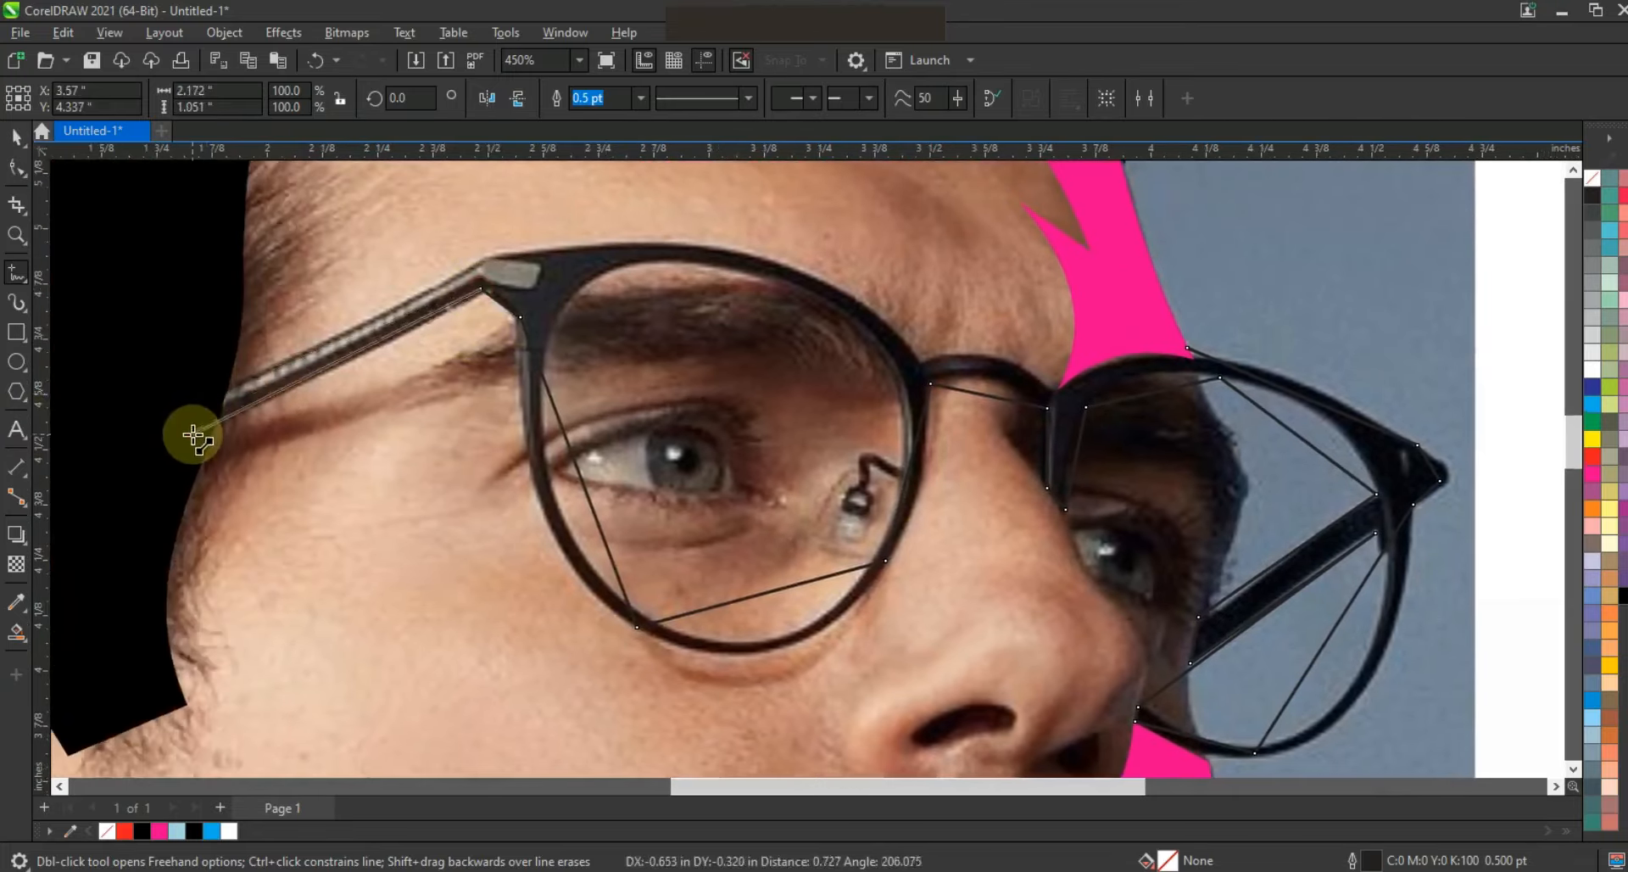
click(192, 434)
click(204, 395)
click(486, 256)
click(921, 363)
click(1055, 389)
click(1188, 347)
Adjust the node atop the far rim and convert all segments of the glasses outline to curves.
click(26, 168)
click(1189, 346)
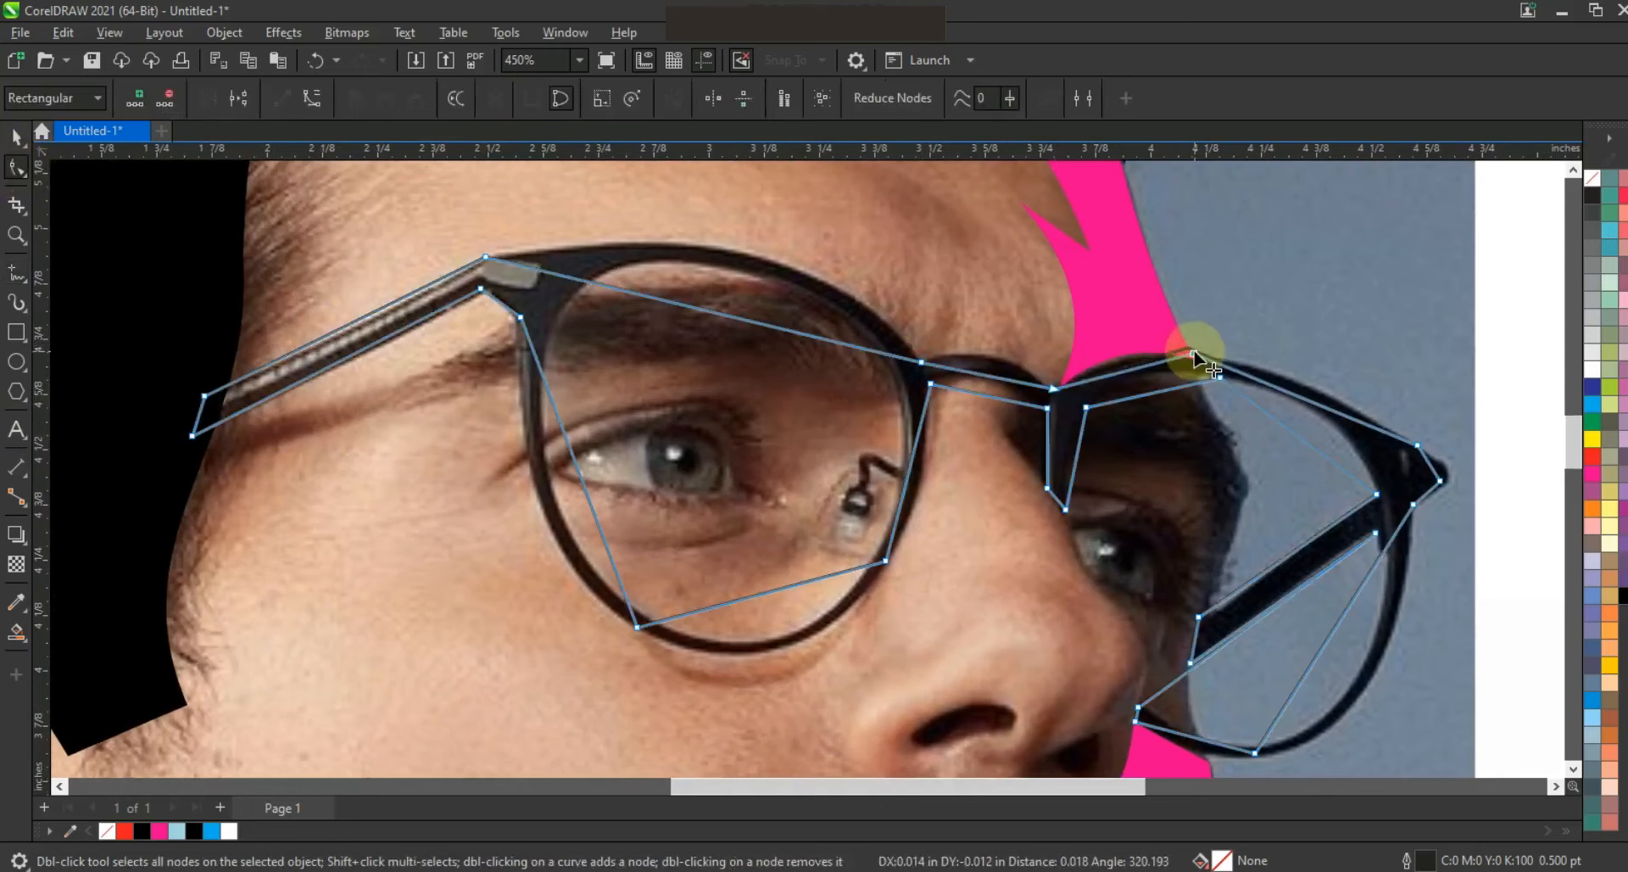
key(F3)
drag(1268, 258, 410, 585)
click(312, 99)
click(16, 235)
drag(458, 246, 1279, 590)
click(16, 167)
key(F10)
Bend the outline's segments to follow the bridge, the near lens rim's outer edge, the far rim's upper edge and the hinge corner.
mouse_move(873, 349)
mouse_down()
mouse_move(883, 334)
mouse_move(870, 353)
mouse_up()
drag(803, 438, 812, 445)
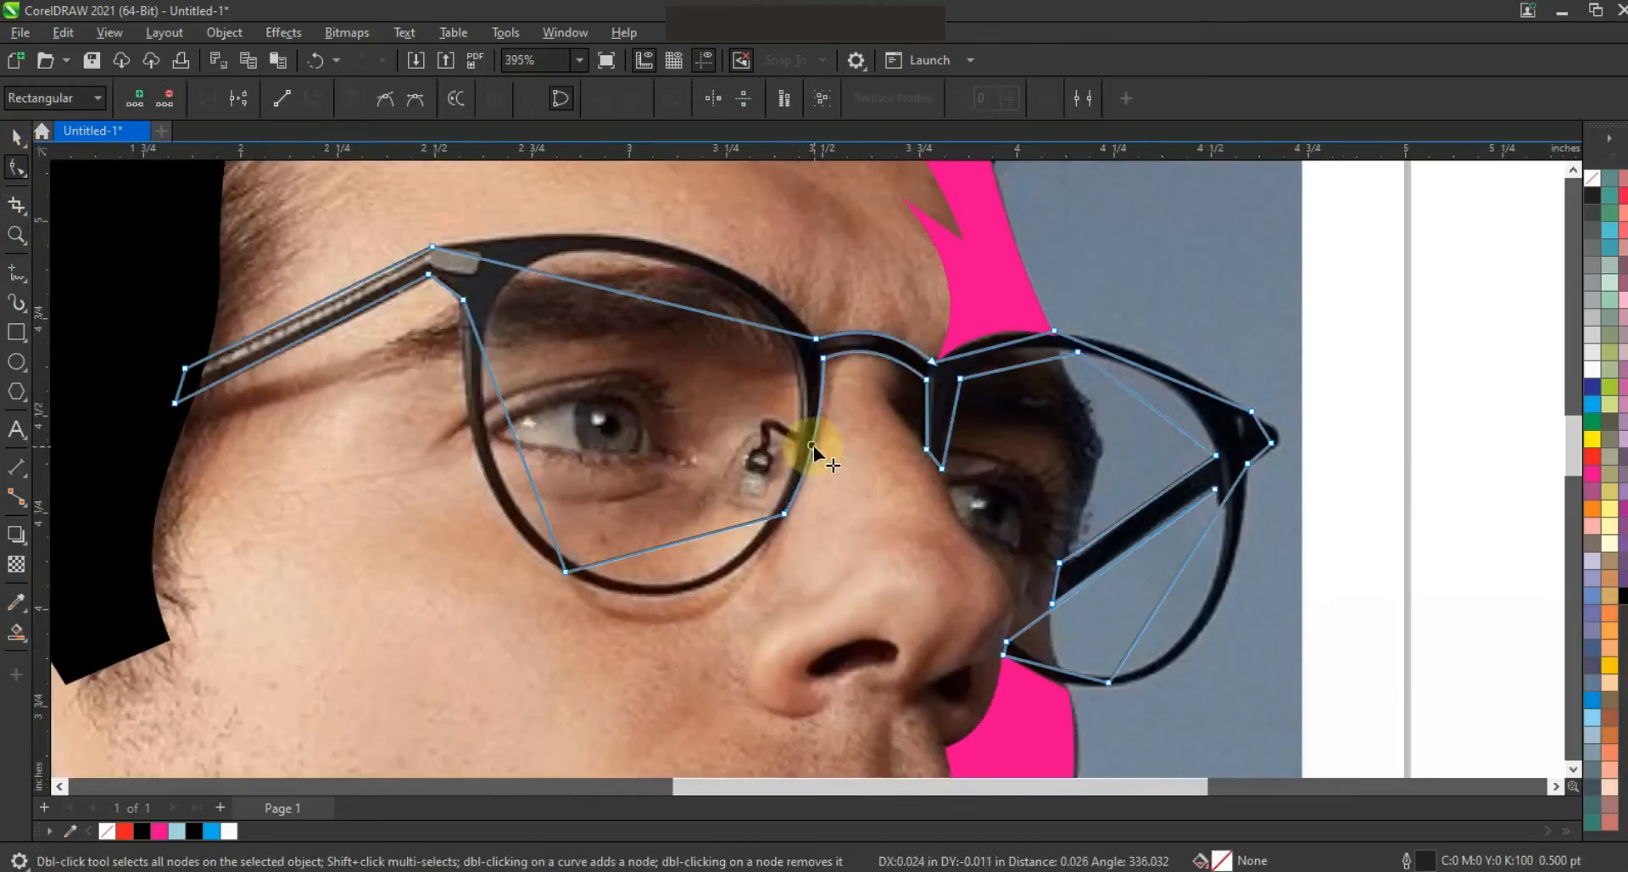
drag(724, 533, 734, 600)
drag(516, 487, 482, 517)
drag(490, 238, 737, 229)
drag(997, 344, 990, 333)
drag(1149, 369, 1154, 358)
mouse_move(1261, 430)
mouse_down()
mouse_move(1338, 498)
mouse_move(1273, 428)
mouse_up()
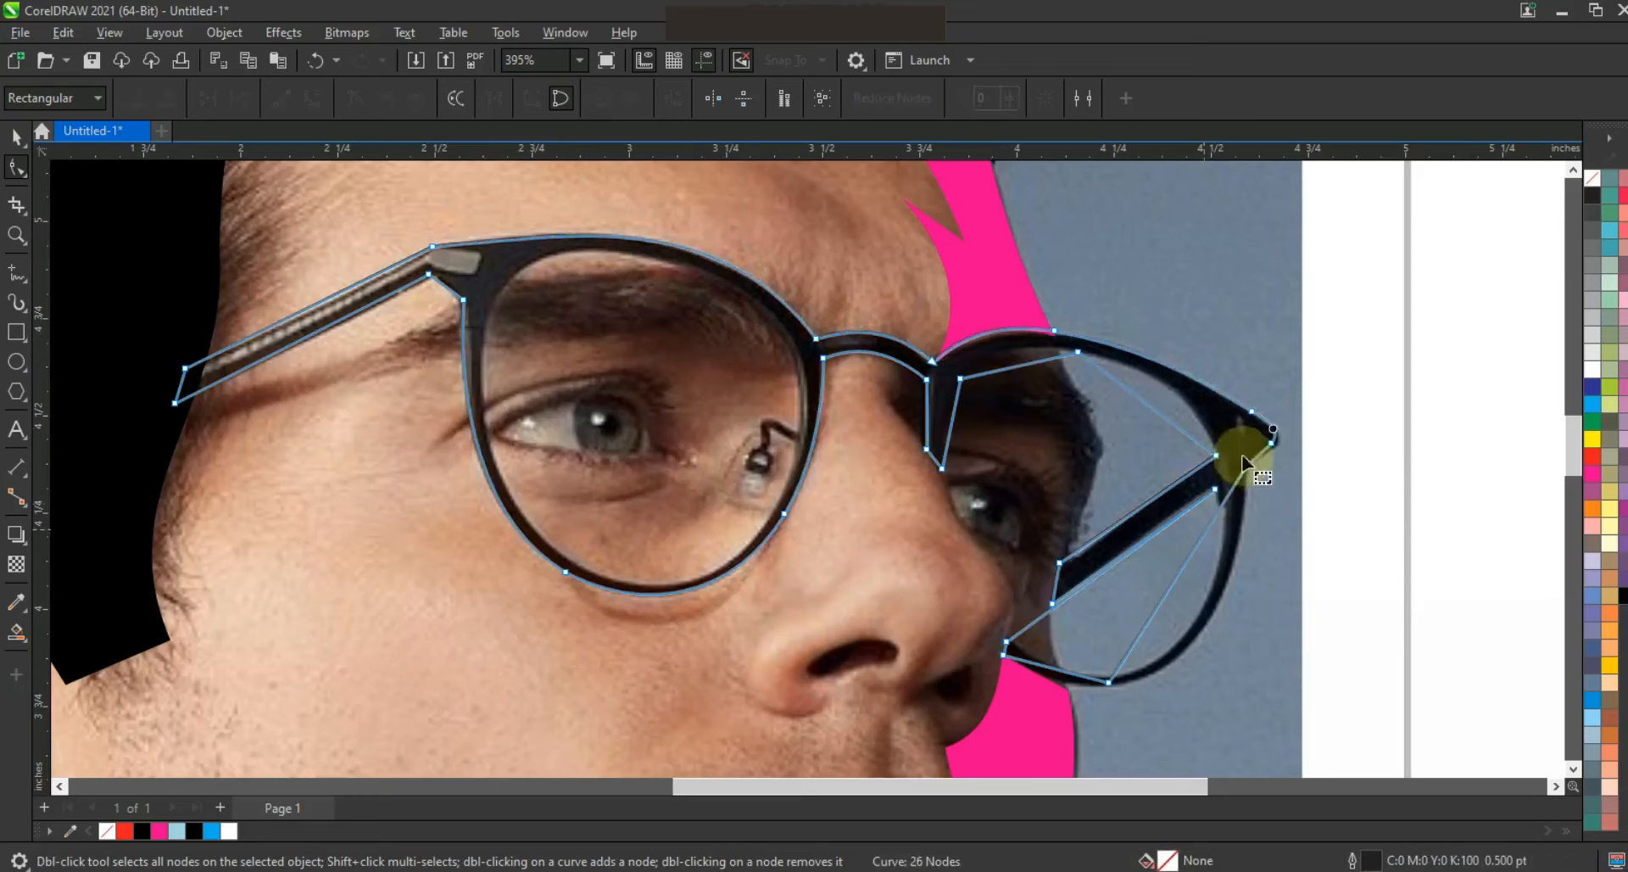
Bend the remaining far lens segments to follow the rim's lower outer edge and its inner edges.
drag(1203, 536, 1121, 678)
click(1064, 677)
mouse_move(1174, 539)
mouse_down()
mouse_move(1202, 532)
mouse_move(1079, 592)
mouse_move(1097, 705)
mouse_move(1207, 581)
mouse_move(1201, 615)
mouse_move(1098, 708)
mouse_move(1151, 737)
mouse_move(1237, 625)
mouse_move(1233, 595)
mouse_up()
drag(1148, 402, 1163, 384)
drag(999, 353, 999, 354)
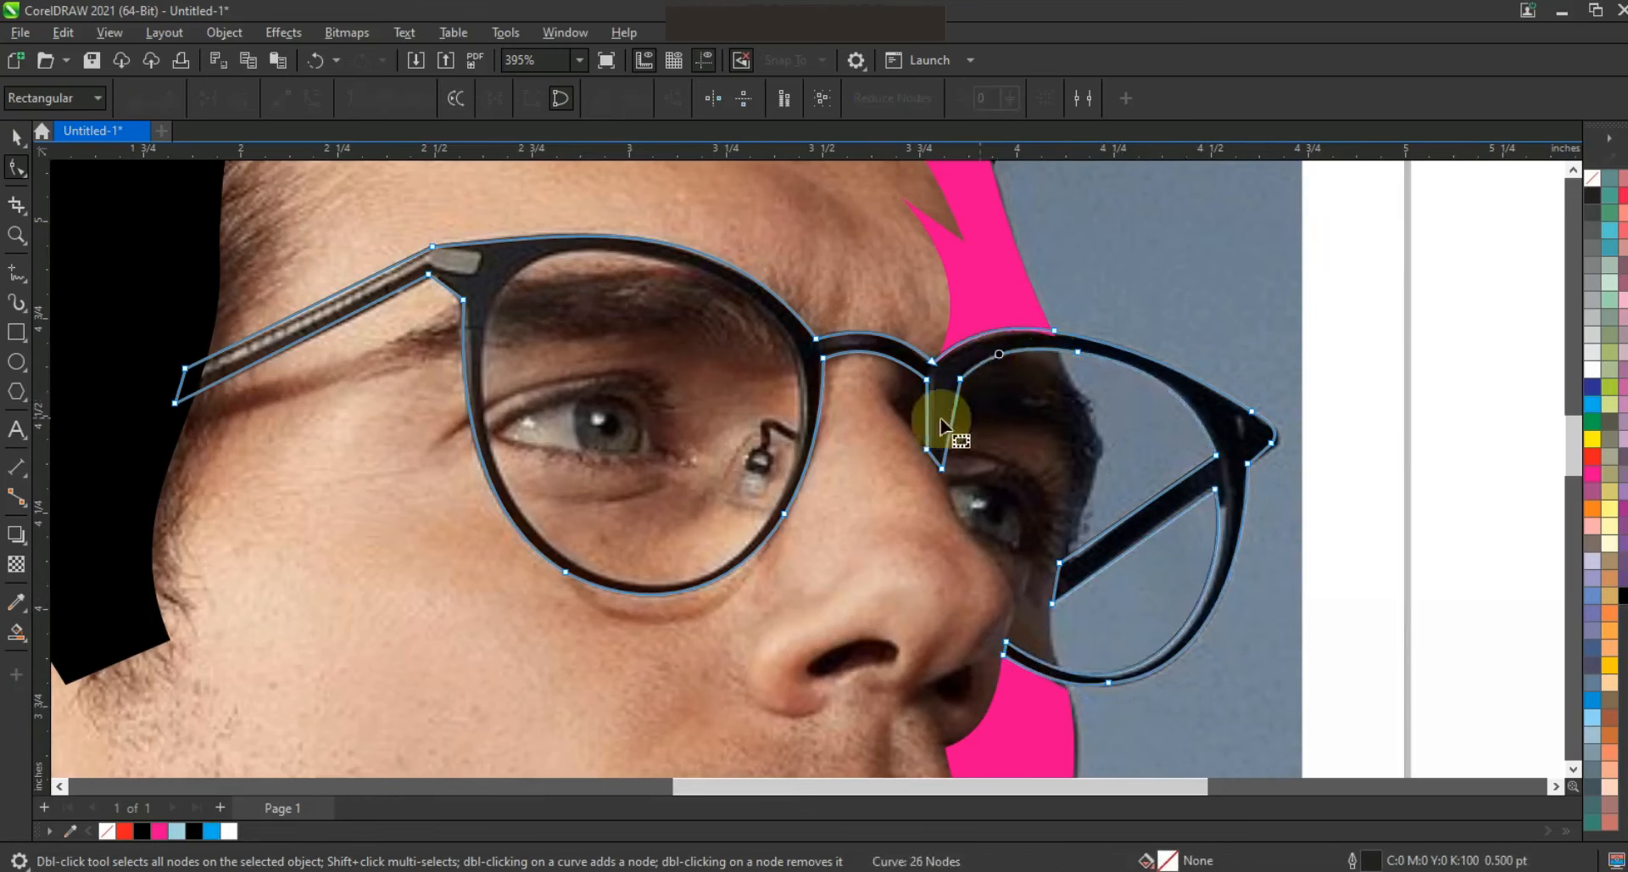
Trace a closed five-node straight-segment outline around the inner opening of the near lens.
click(16, 135)
click(16, 271)
click(599, 240)
click(480, 355)
click(537, 547)
click(774, 506)
click(797, 368)
click(592, 246)
Convert the lens opening's segments to curves and bend them to follow the inside edge of the rim.
click(311, 98)
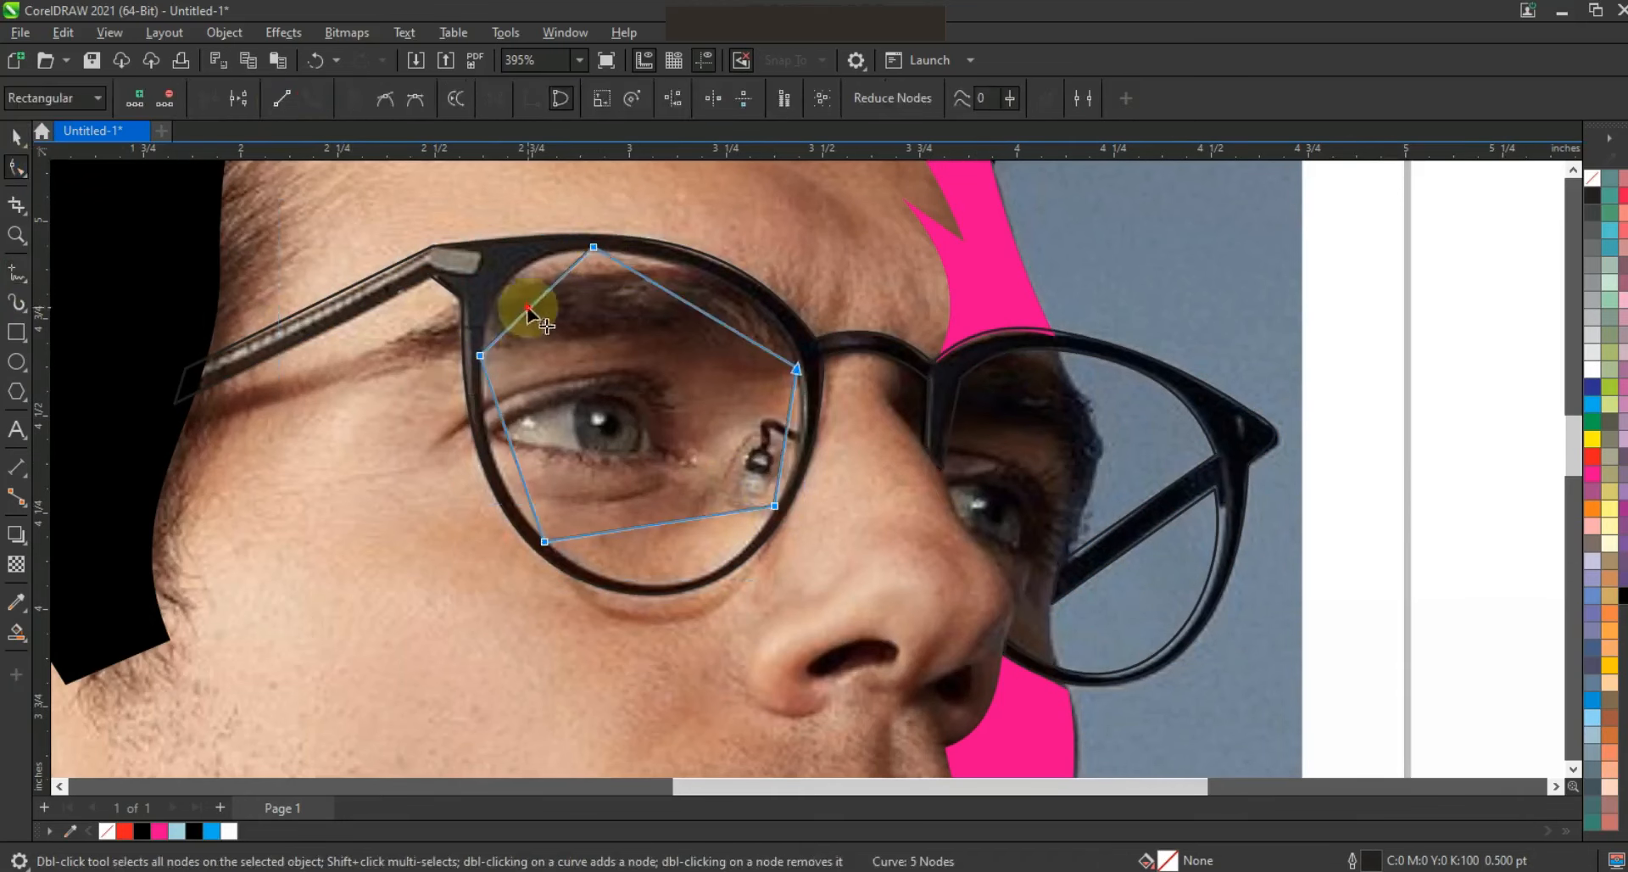
drag(528, 309, 513, 276)
drag(697, 309, 723, 296)
drag(786, 434, 800, 434)
drag(697, 518, 717, 562)
drag(622, 541, 664, 578)
drag(508, 465, 504, 473)
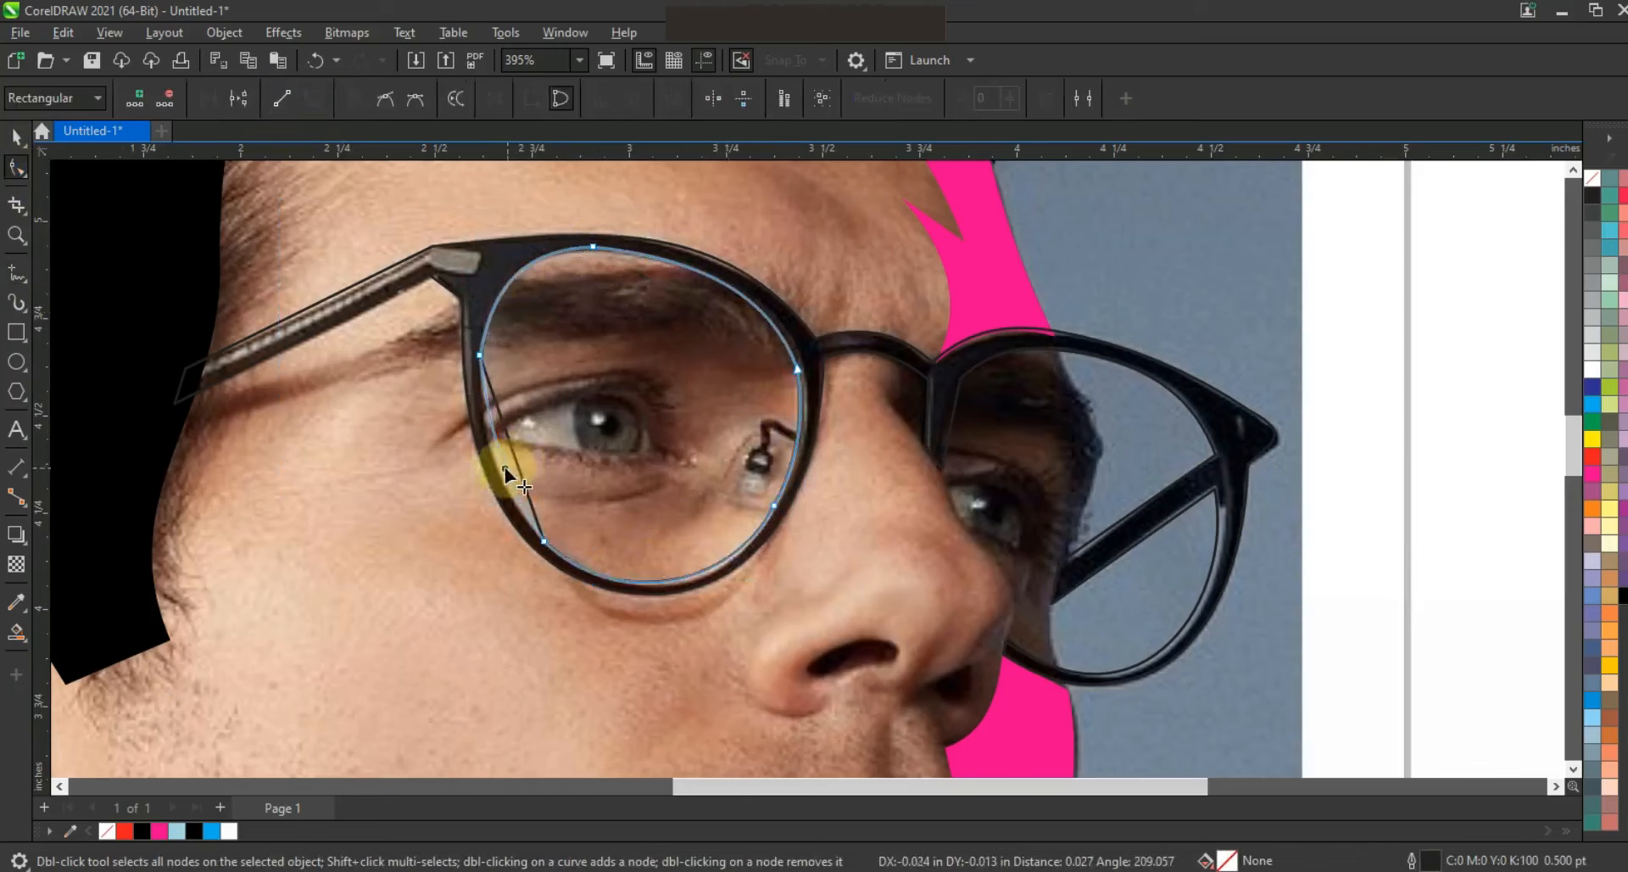
Combine the lens opening with the glasses outline and fill the frame with black.
key(space)
shift+click(676, 259)
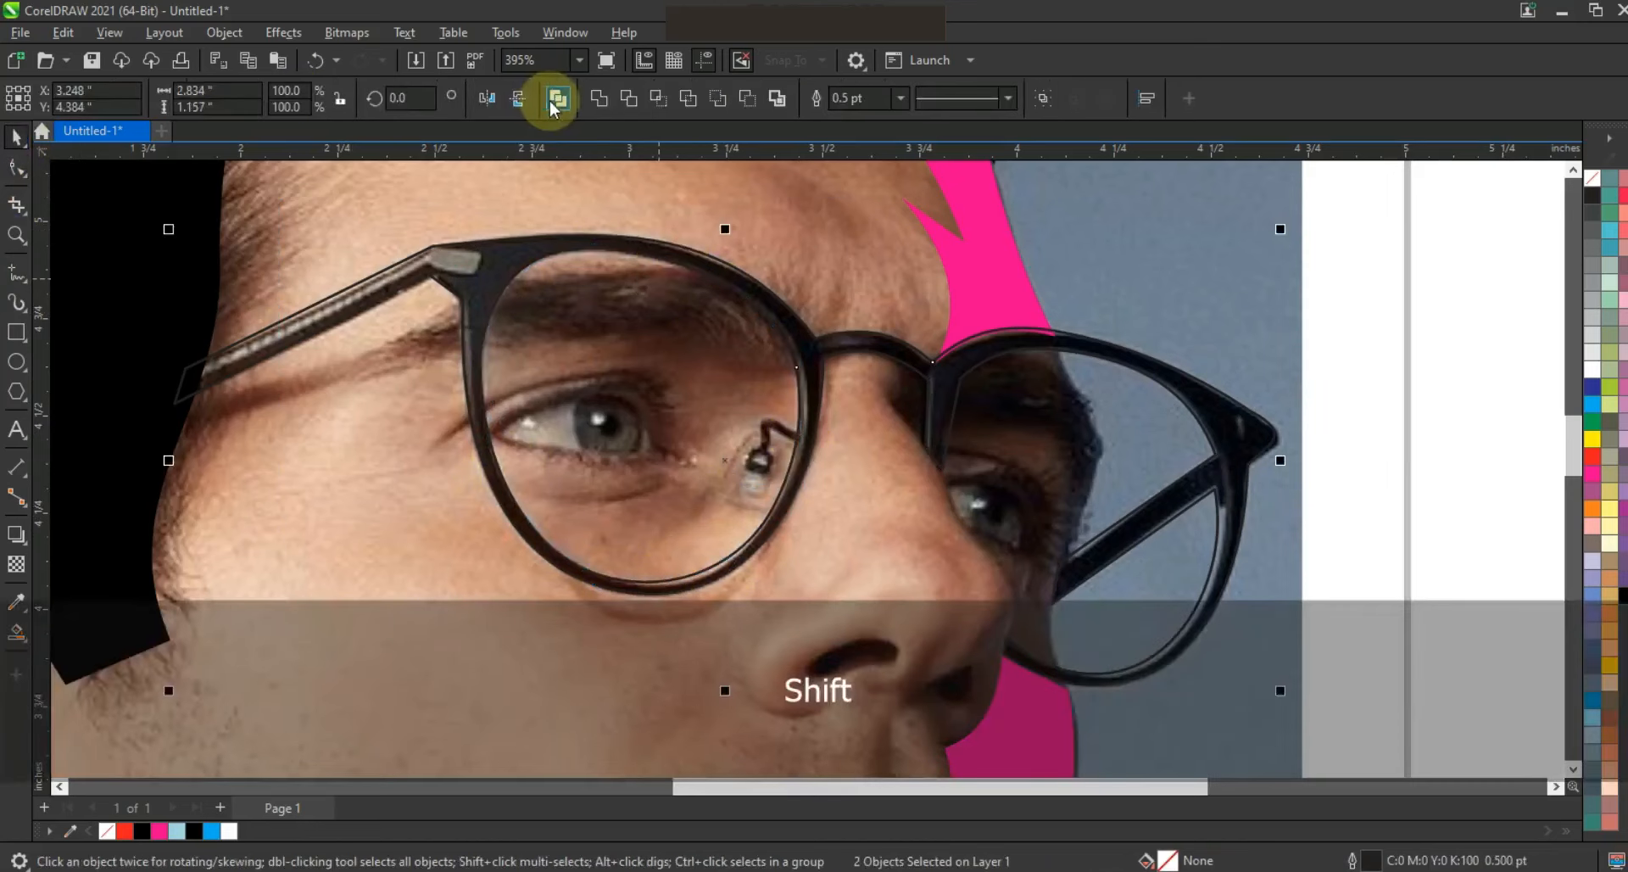
key(ctrl+l)
key(F3)
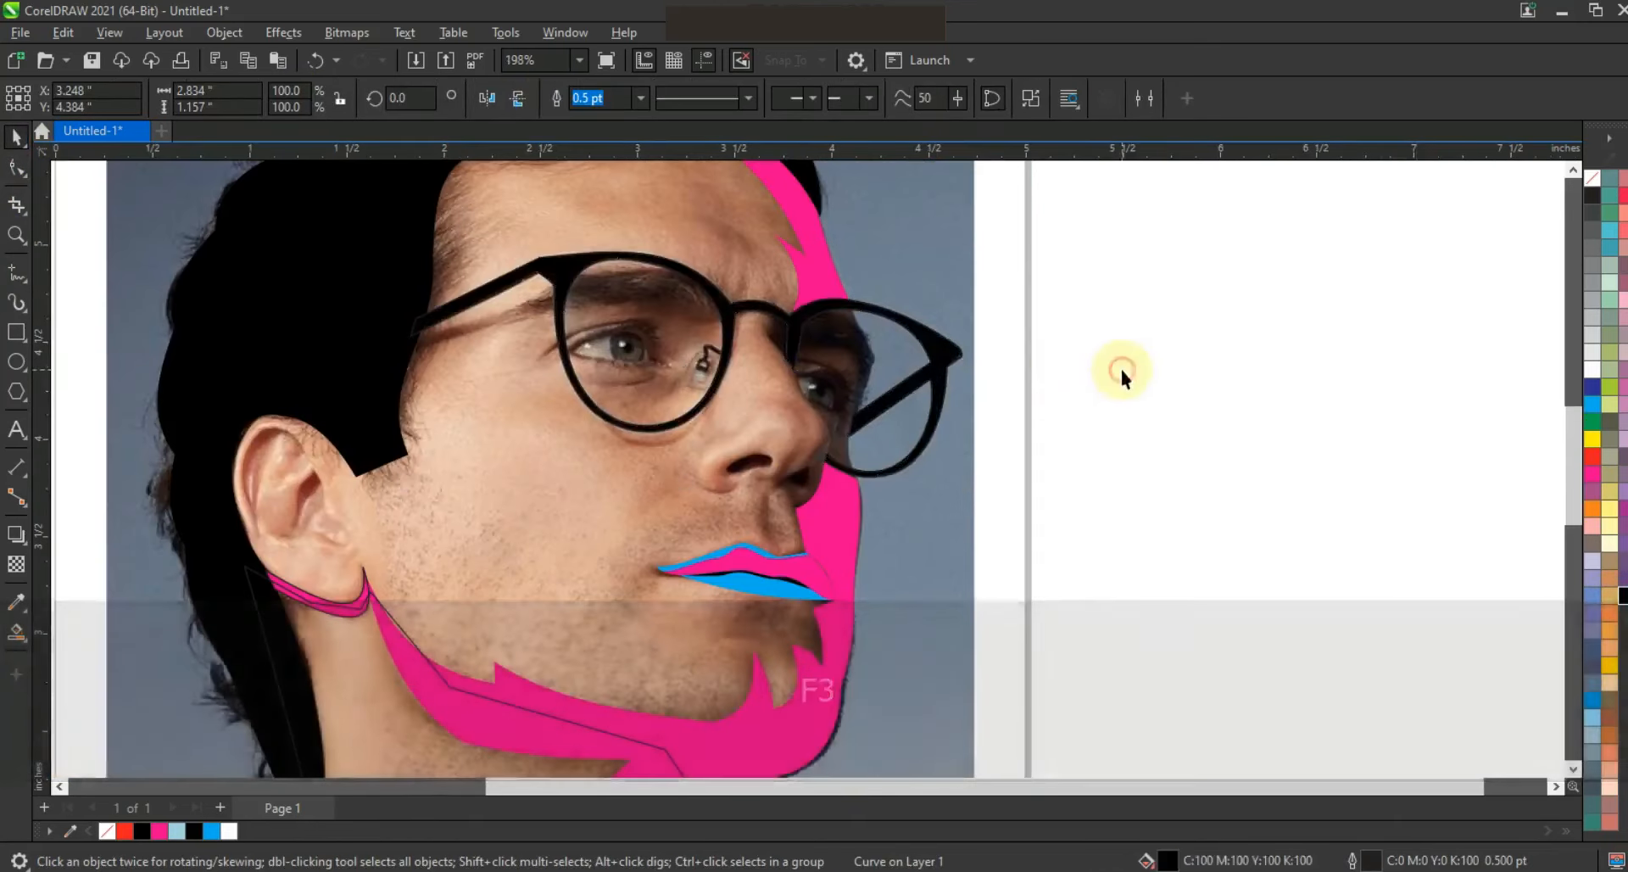
key(Escape)
Draw a rectangle about 4.5 by 6.6 inches beside the photo page and fill it with yellow.
scroll(1120, 364, down, 4)
click(16, 235)
drag(828, 265, 1137, 509)
drag(814, 591, 491, 198)
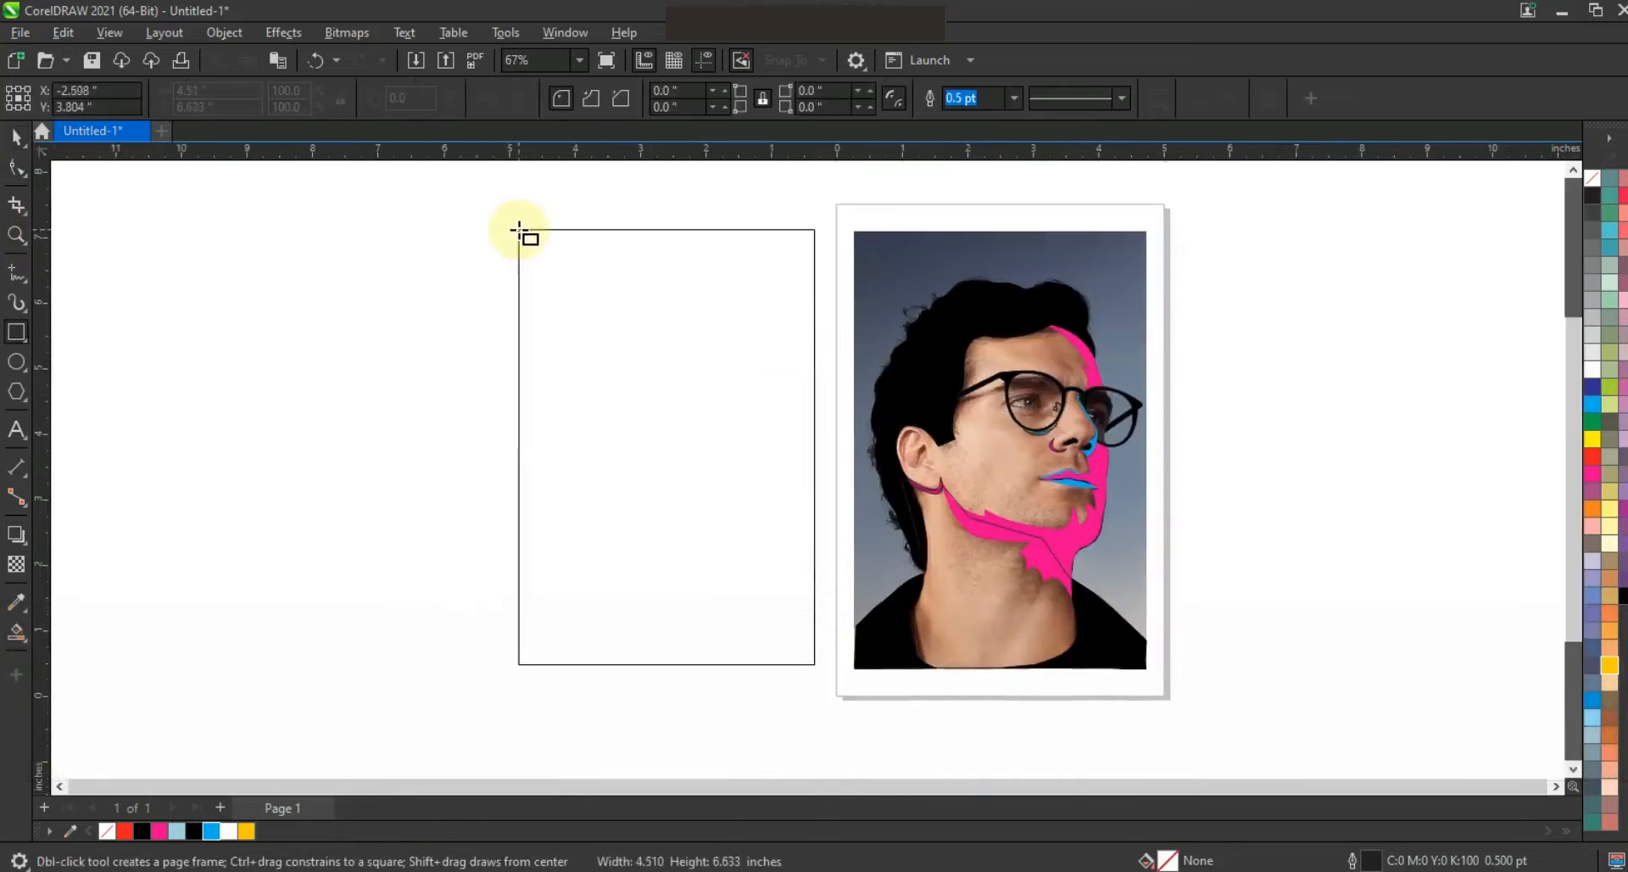
click(16, 136)
click(246, 831)
Move the traced portrait shapes onto the yellow rectangle, bring them to the front and remove their outlines.
click(1233, 322)
drag(1163, 425, 835, 704)
drag(1203, 731, 809, 252)
drag(998, 471, 673, 475)
key(shift+Page_Up)
right_click(1593, 177)
drag(412, 186, 1182, 639)
key(shift+F2)
key(Escape)
Draw tapered strand strokes over the hair in the photo with the Artistic Media tool at 0.03 inch width.
click(16, 235)
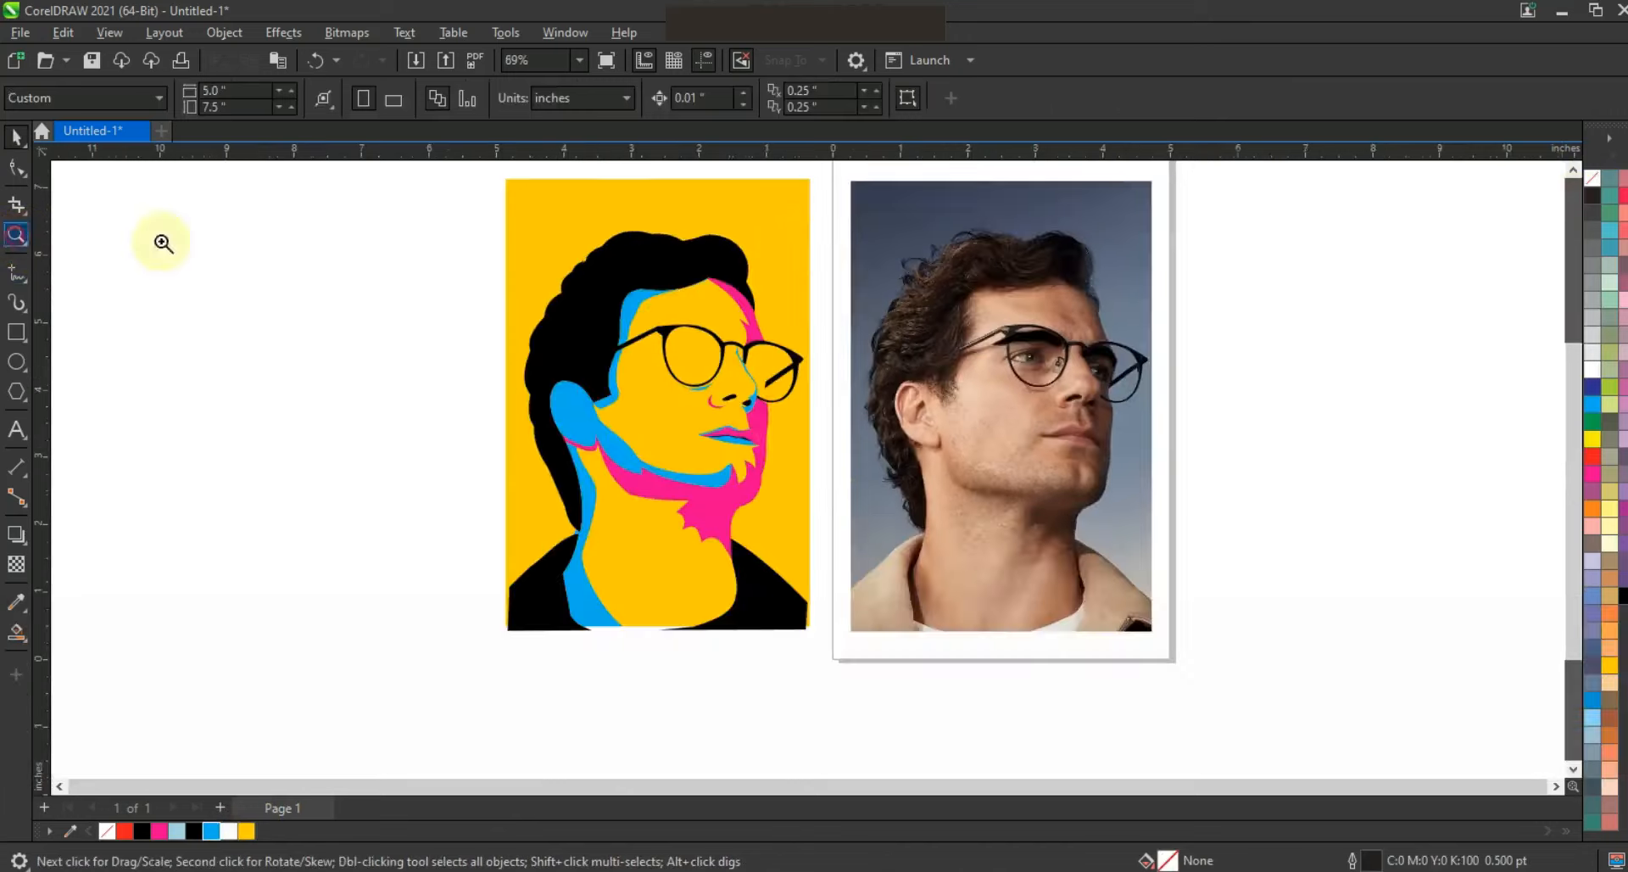
drag(781, 235, 1200, 460)
click(18, 303)
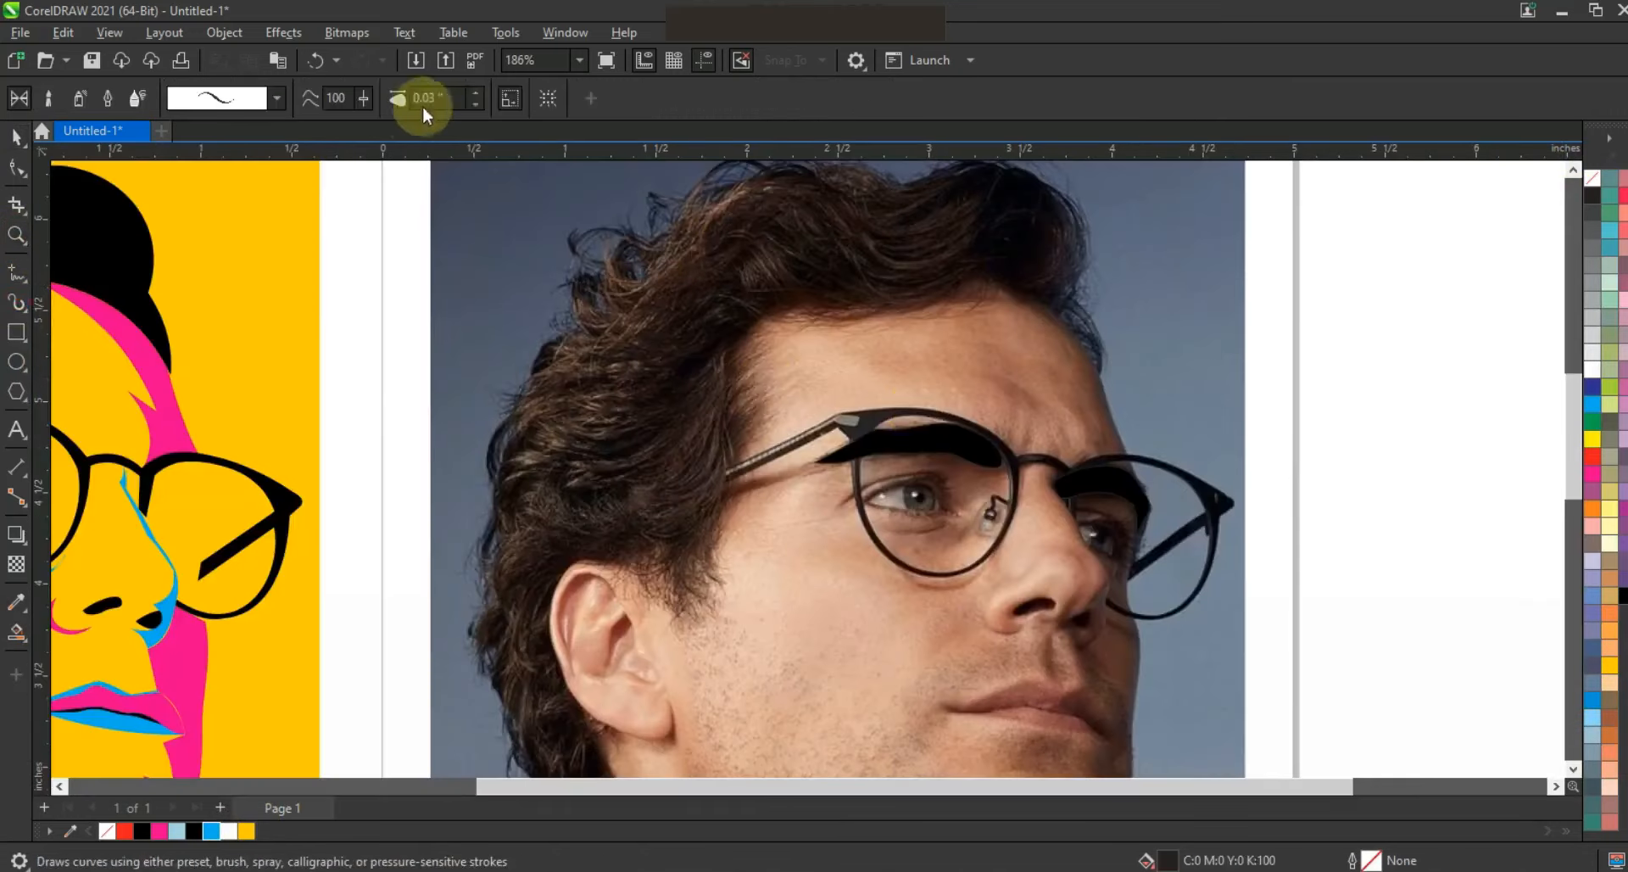
mouse_move(848, 231)
mouse_down()
mouse_move(741, 195)
mouse_move(699, 234)
mouse_up()
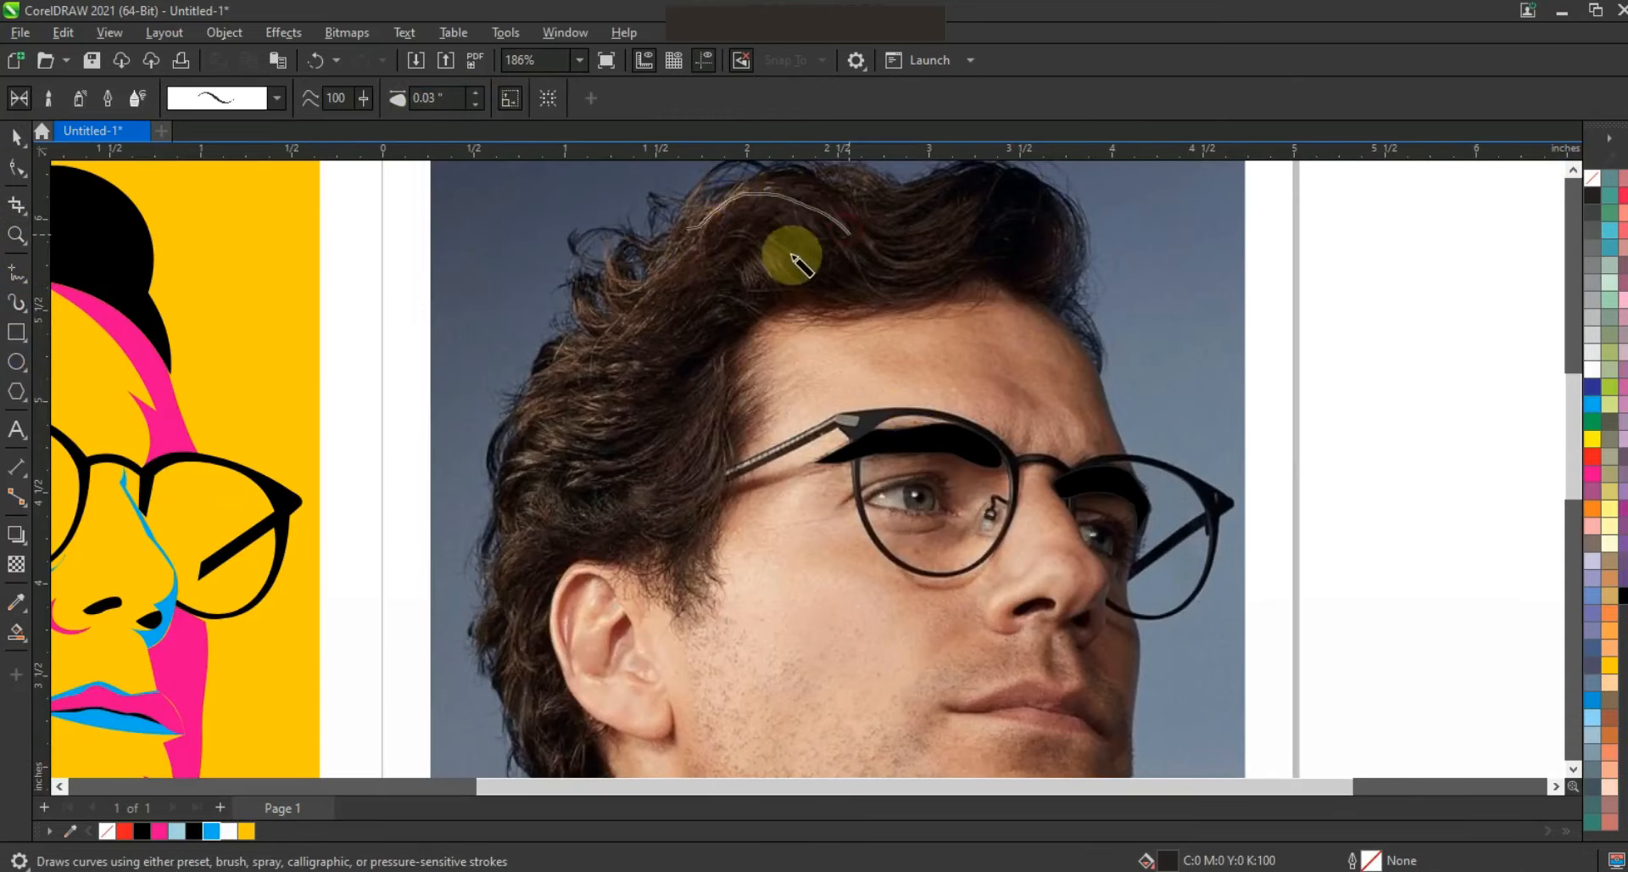
mouse_move(987, 175)
mouse_down()
mouse_move(913, 212)
mouse_move(781, 190)
mouse_up()
mouse_move(987, 206)
mouse_down()
mouse_move(938, 218)
mouse_move(811, 206)
mouse_up()
drag(926, 244, 837, 227)
drag(978, 223, 784, 233)
mouse_move(797, 289)
mouse_down()
mouse_move(770, 258)
mouse_move(636, 283)
mouse_up()
drag(755, 283, 609, 314)
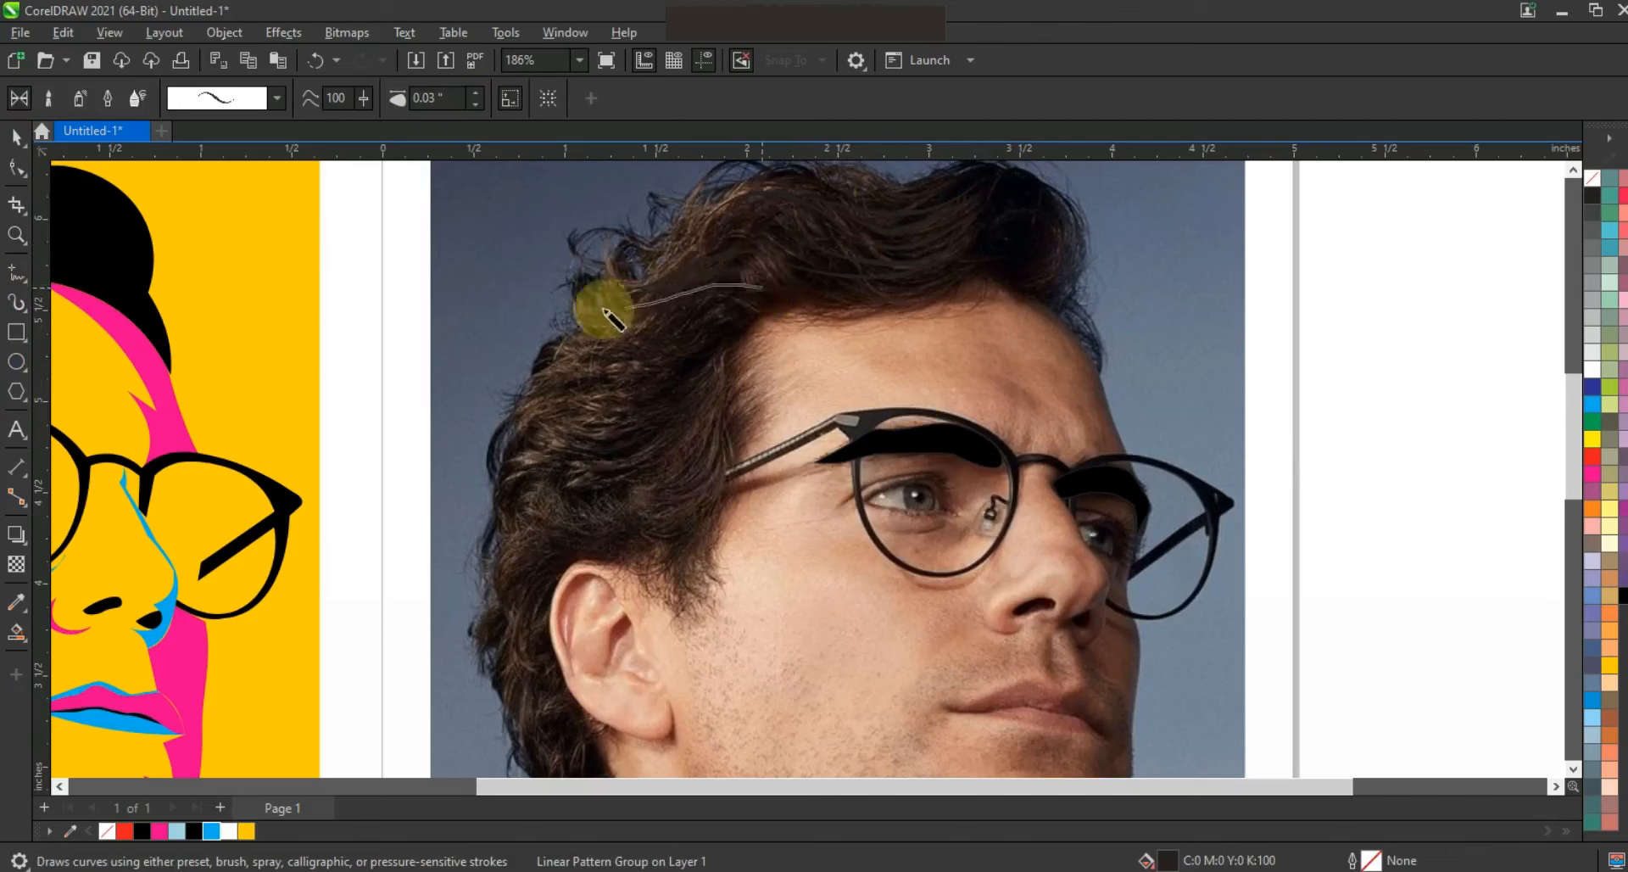
mouse_move(538, 360)
mouse_down()
mouse_move(650, 335)
mouse_move(534, 372)
mouse_move(606, 368)
mouse_move(547, 390)
mouse_move(647, 375)
mouse_move(556, 400)
mouse_move(670, 398)
mouse_move(517, 436)
mouse_move(636, 434)
mouse_move(711, 403)
mouse_up()
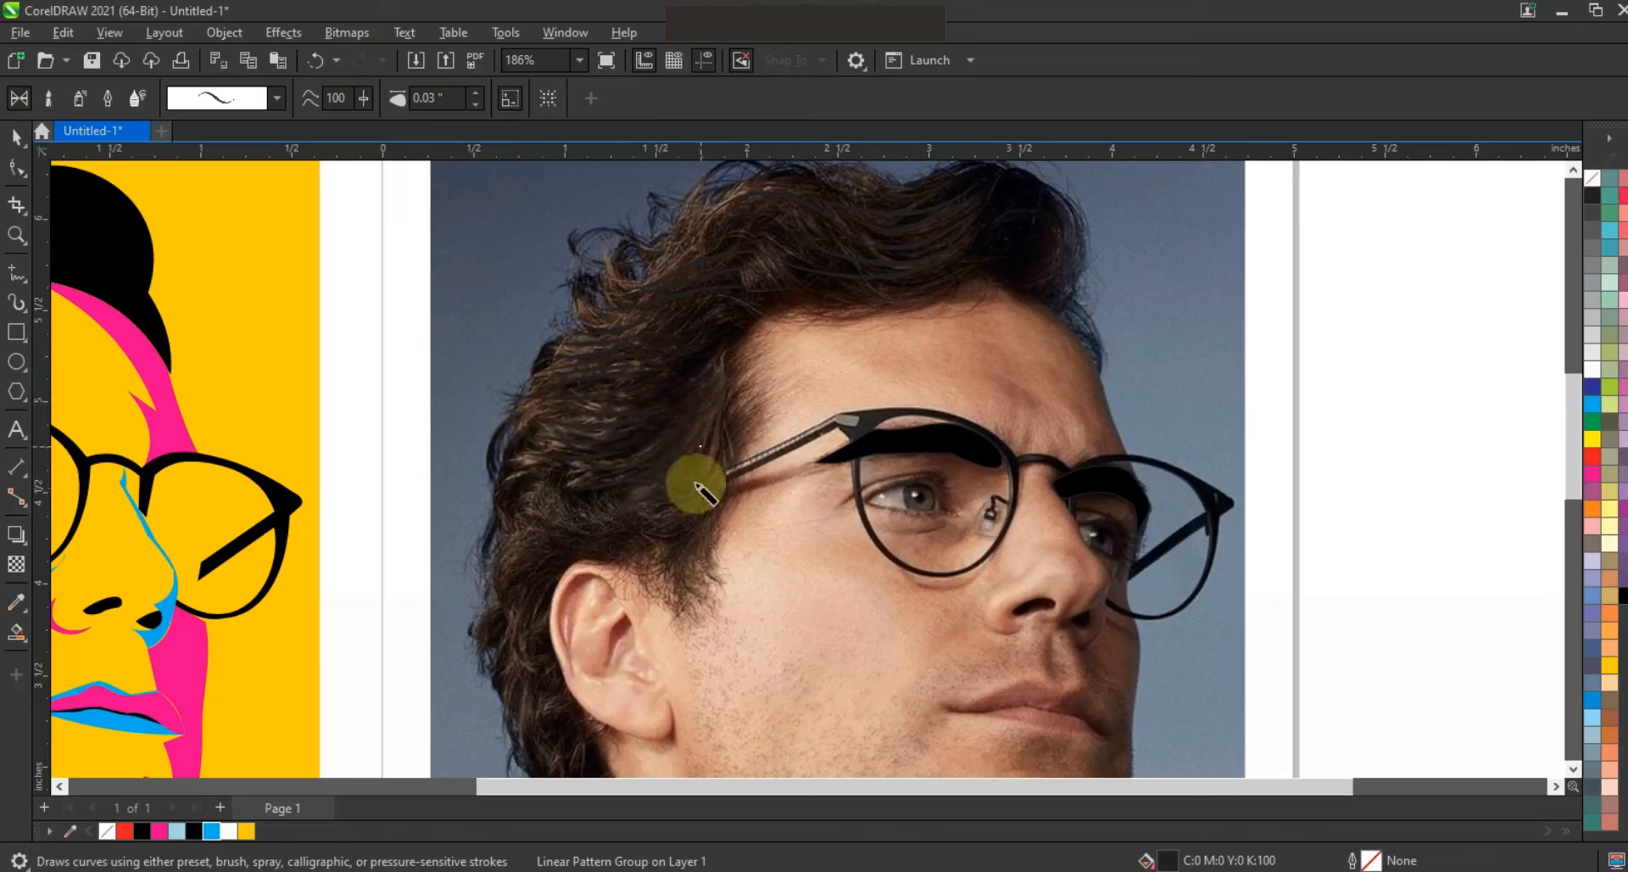
mouse_move(522, 687)
mouse_down()
mouse_move(545, 592)
mouse_move(532, 679)
mouse_up()
drag(780, 188, 708, 229)
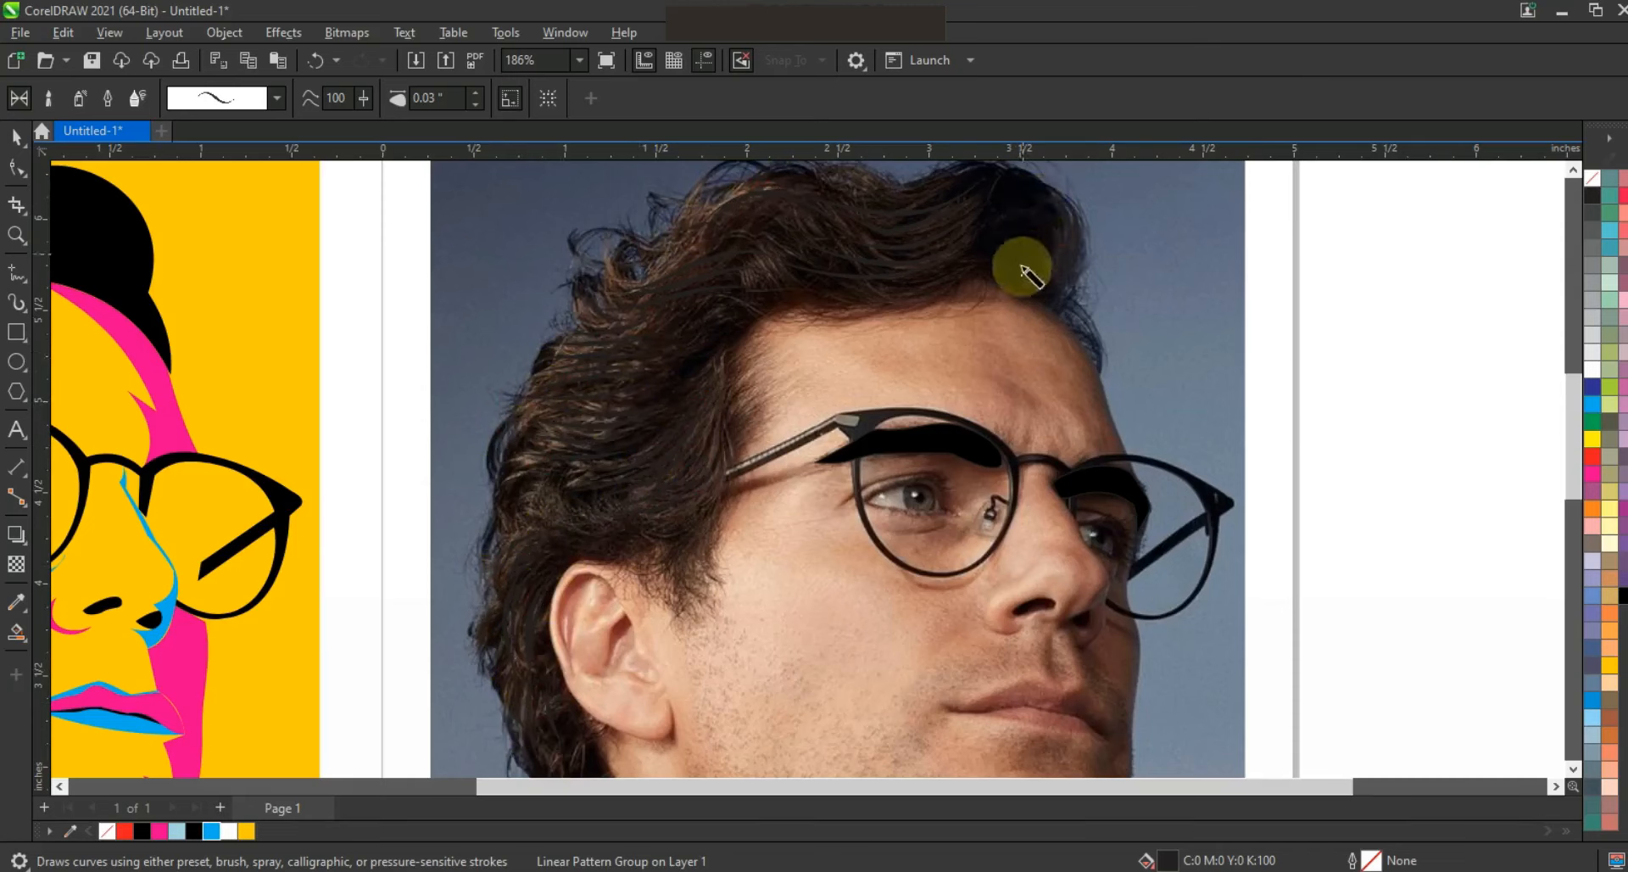
key(space)
key(F3)
key(Escape)
drag(817, 582, 940, 658)
click(1593, 473)
key(ctrl+z)
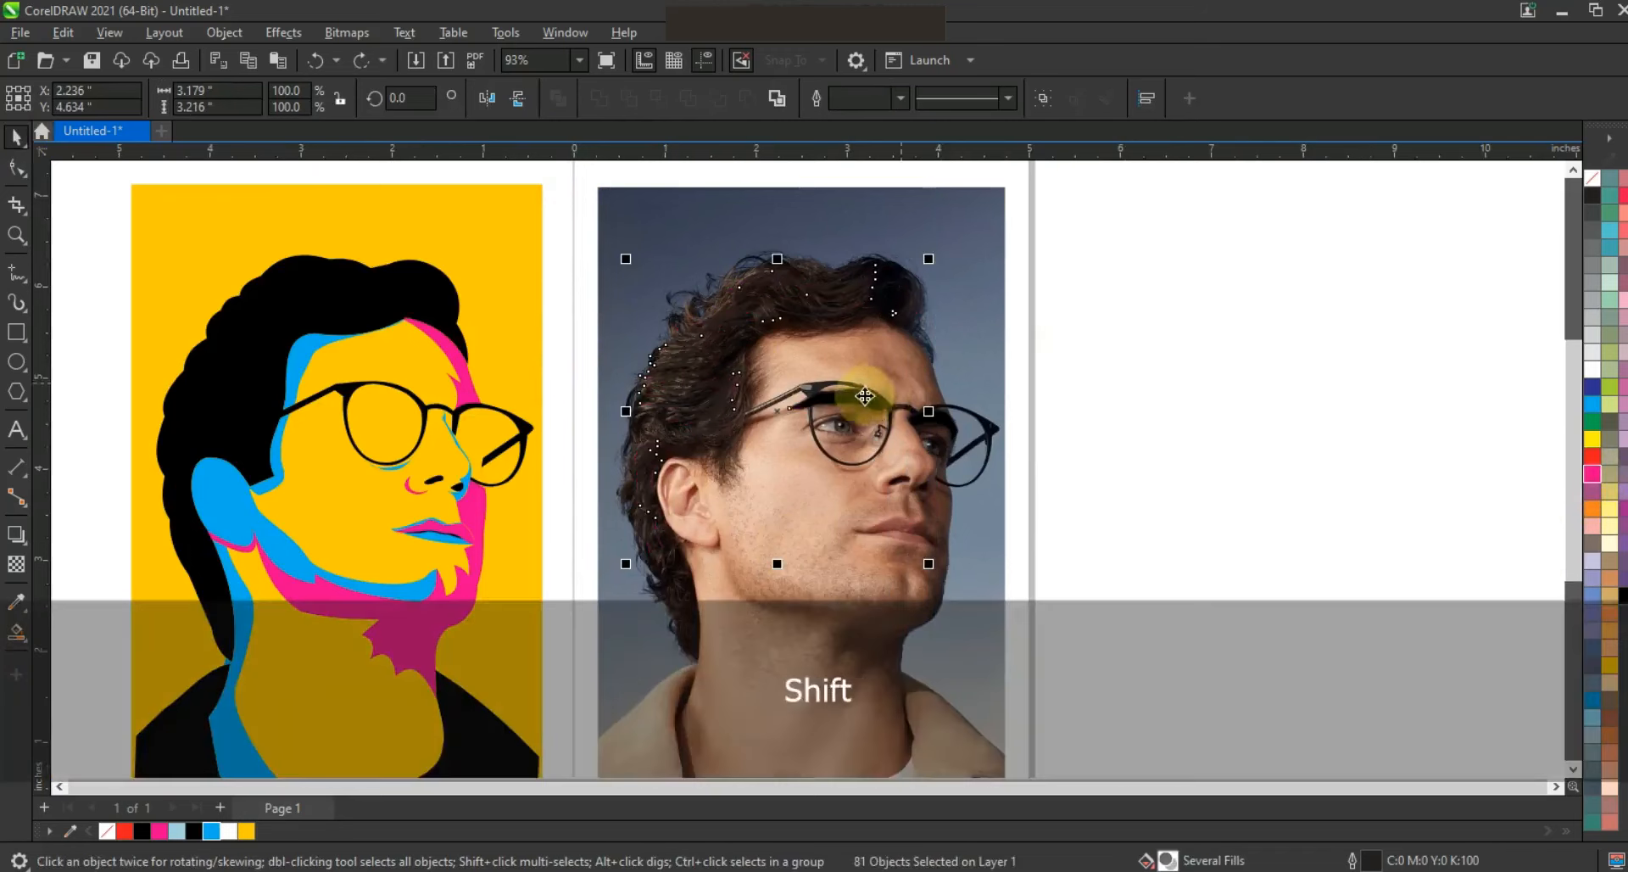
Fill all the hair strand strokes with magenta, leaving the black eyebrows out of the selection.
mouse_move(1192, 207)
mouse_down()
mouse_move(1014, 429)
mouse_move(597, 679)
mouse_up()
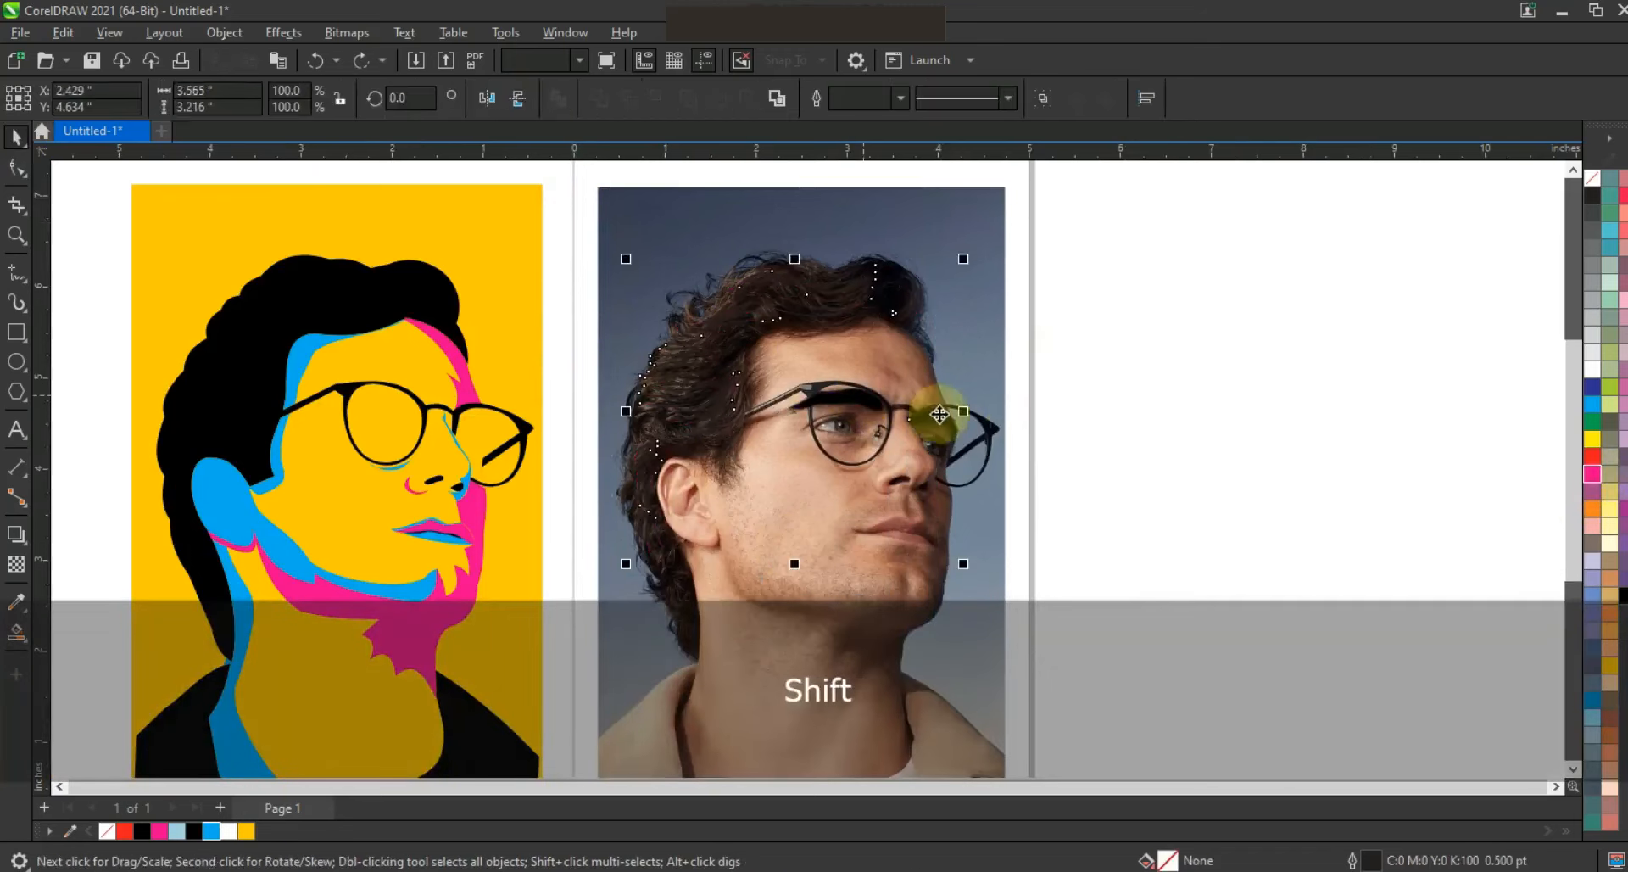
shift+click(938, 411)
click(1595, 474)
Bring the hair strokes and eyebrows to the front and move them onto the head of the yellow illustration.
drag(1180, 237, 571, 680)
key(shift+Page_Up)
drag(857, 451, 331, 421)
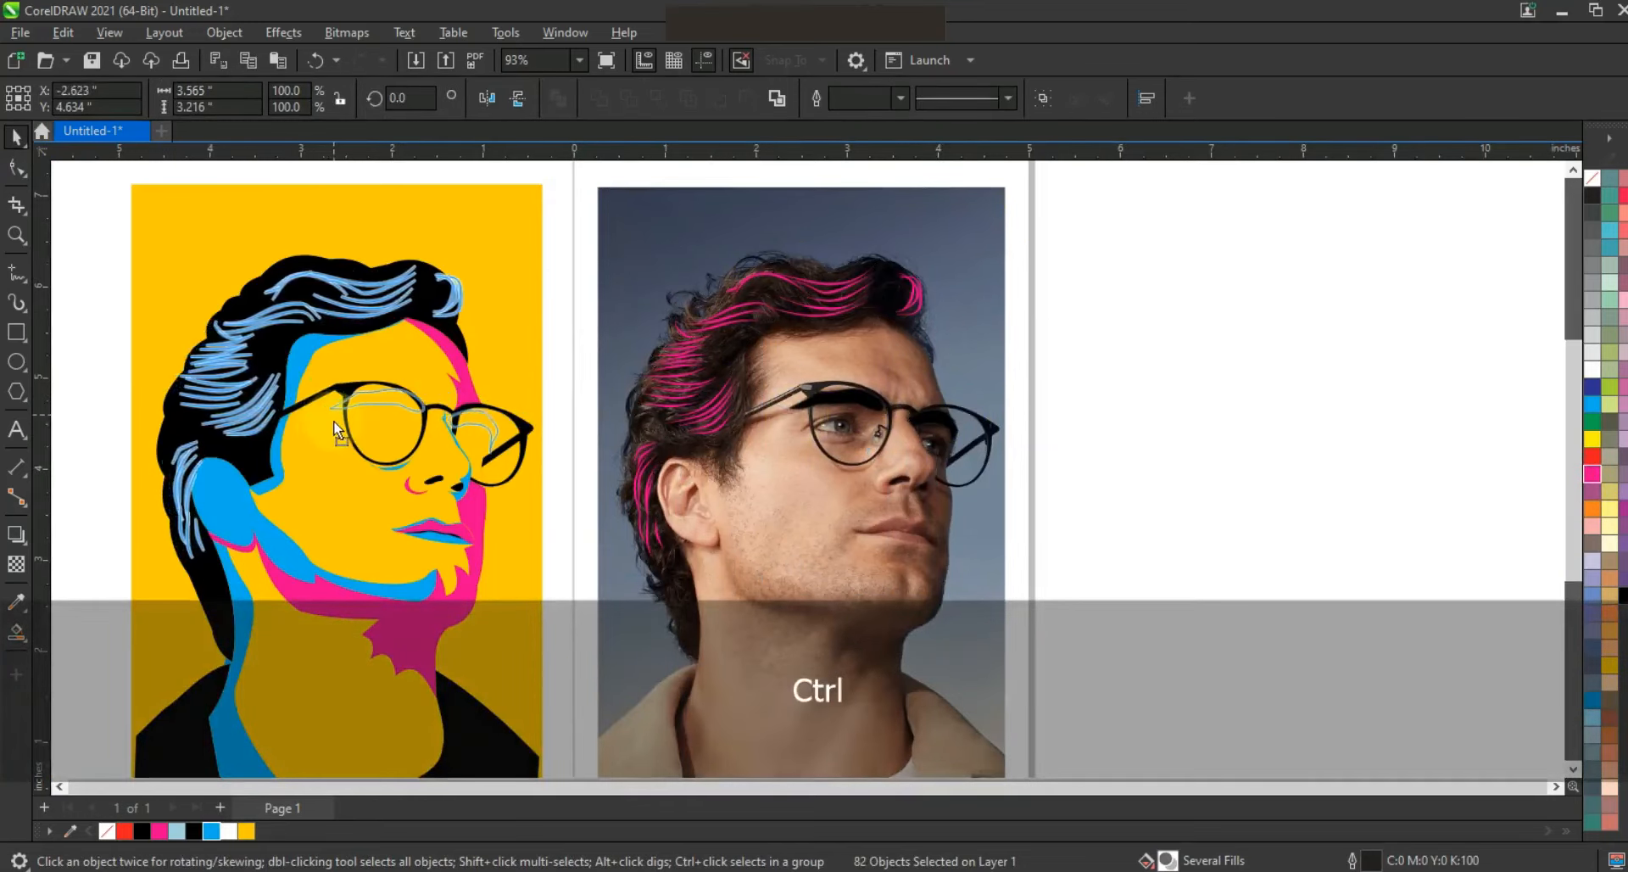
click(1199, 389)
Nudge the magenta strands at the front of the hair slightly to the left.
drag(410, 174, 512, 328)
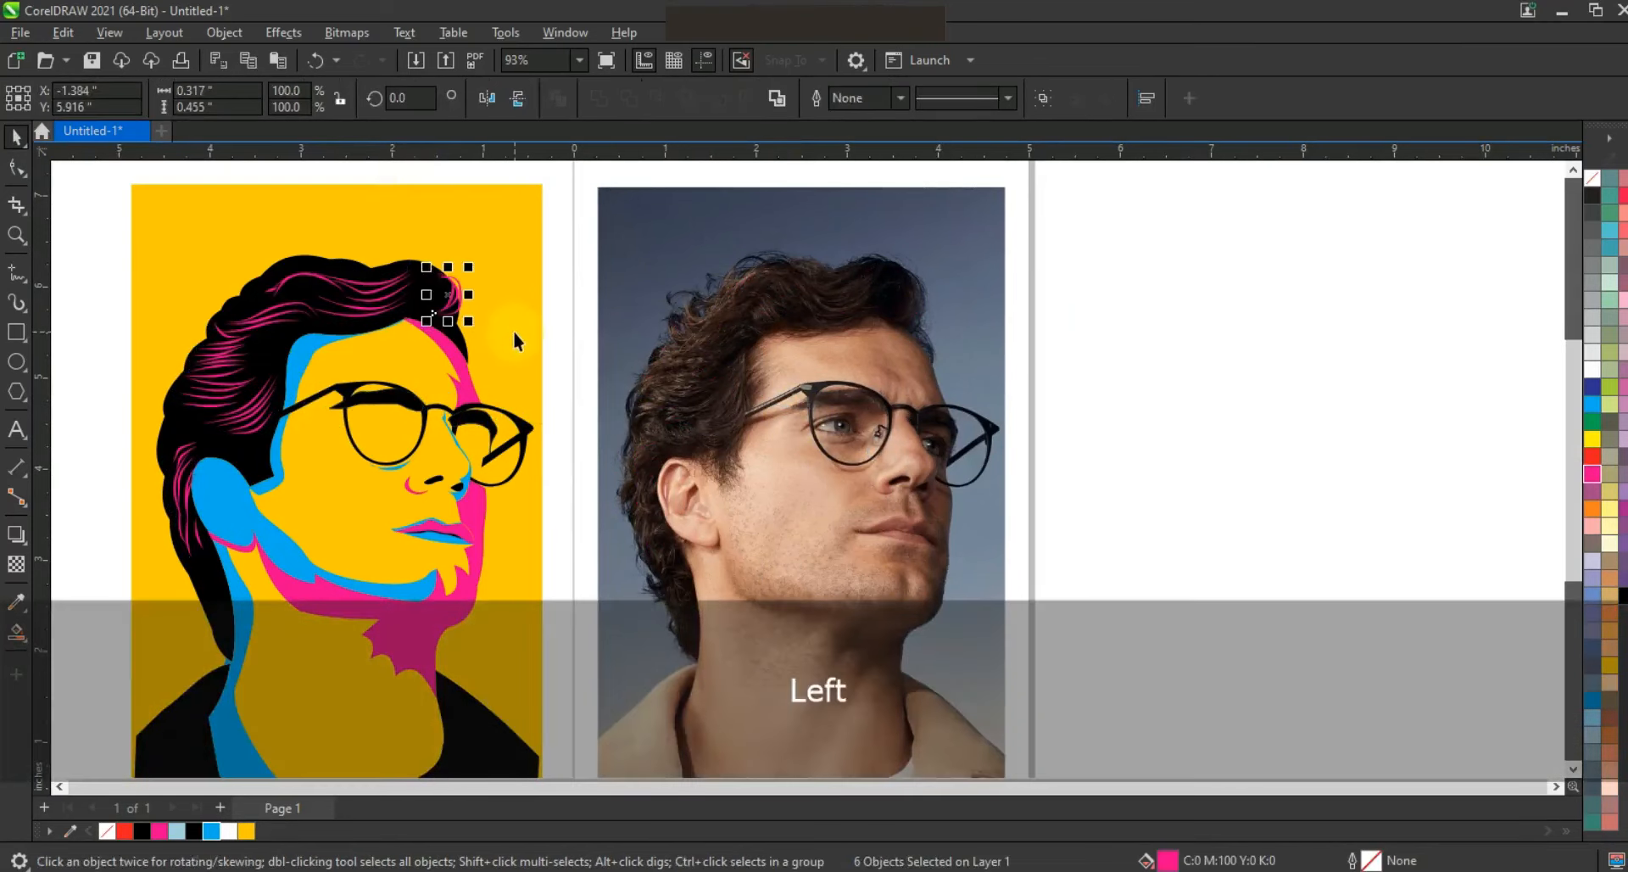
key(F3)
key(Escape)
Draw tapered strokes over the near eye's upper lid crease and under-eye creases in the photo with Artistic Media at 0.03 inch width.
click(16, 237)
drag(244, 226, 858, 619)
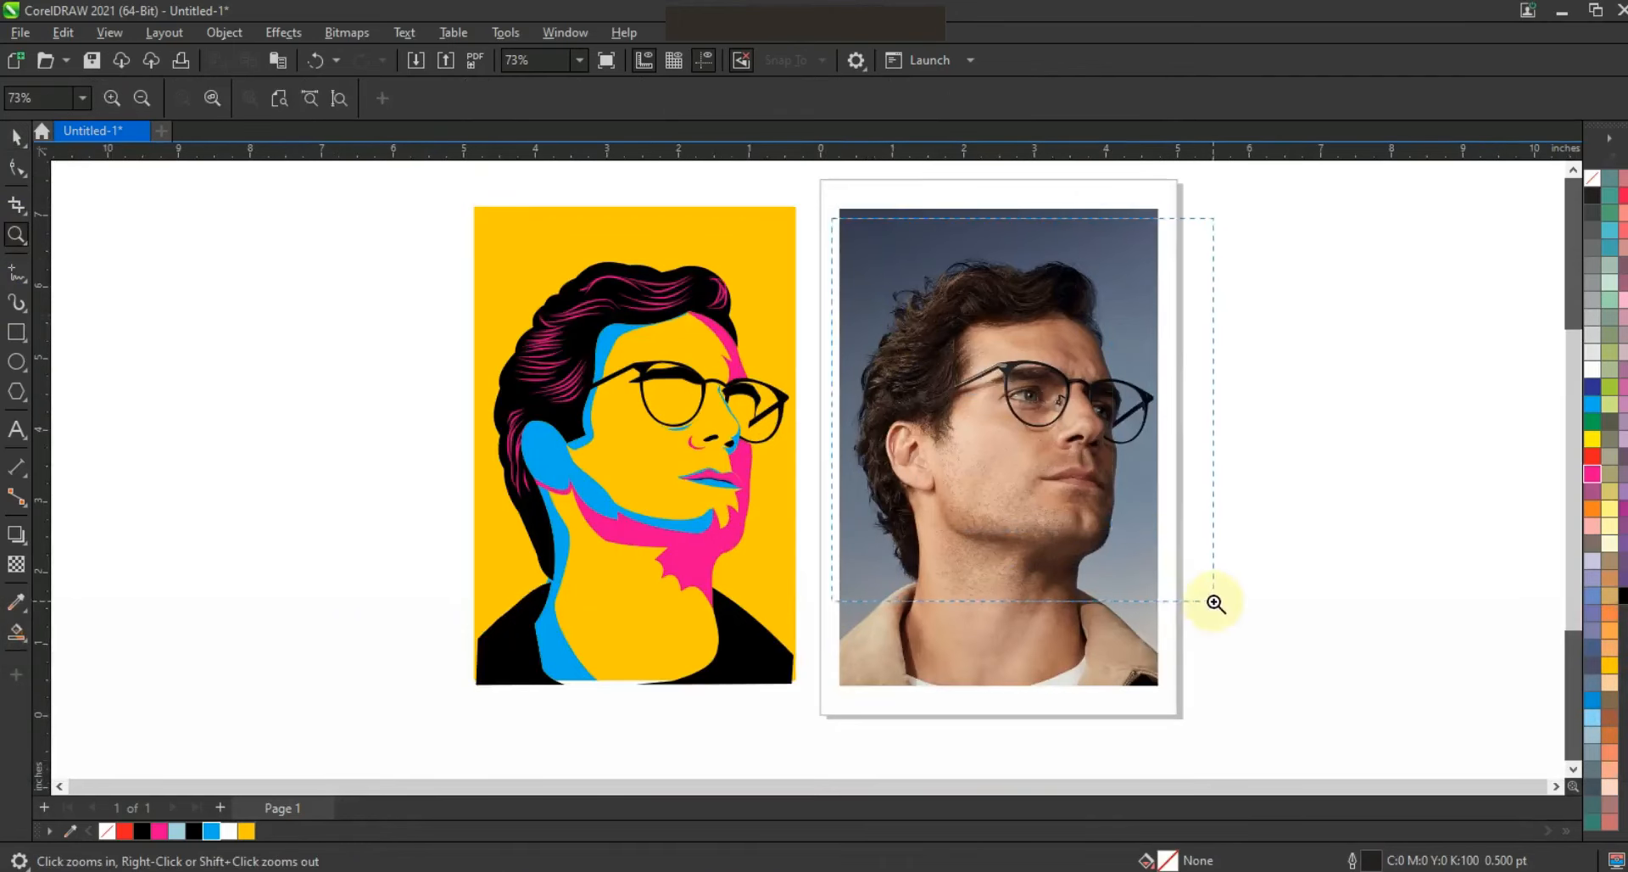
drag(1215, 602, 1215, 602)
click(16, 303)
drag(559, 383, 407, 455)
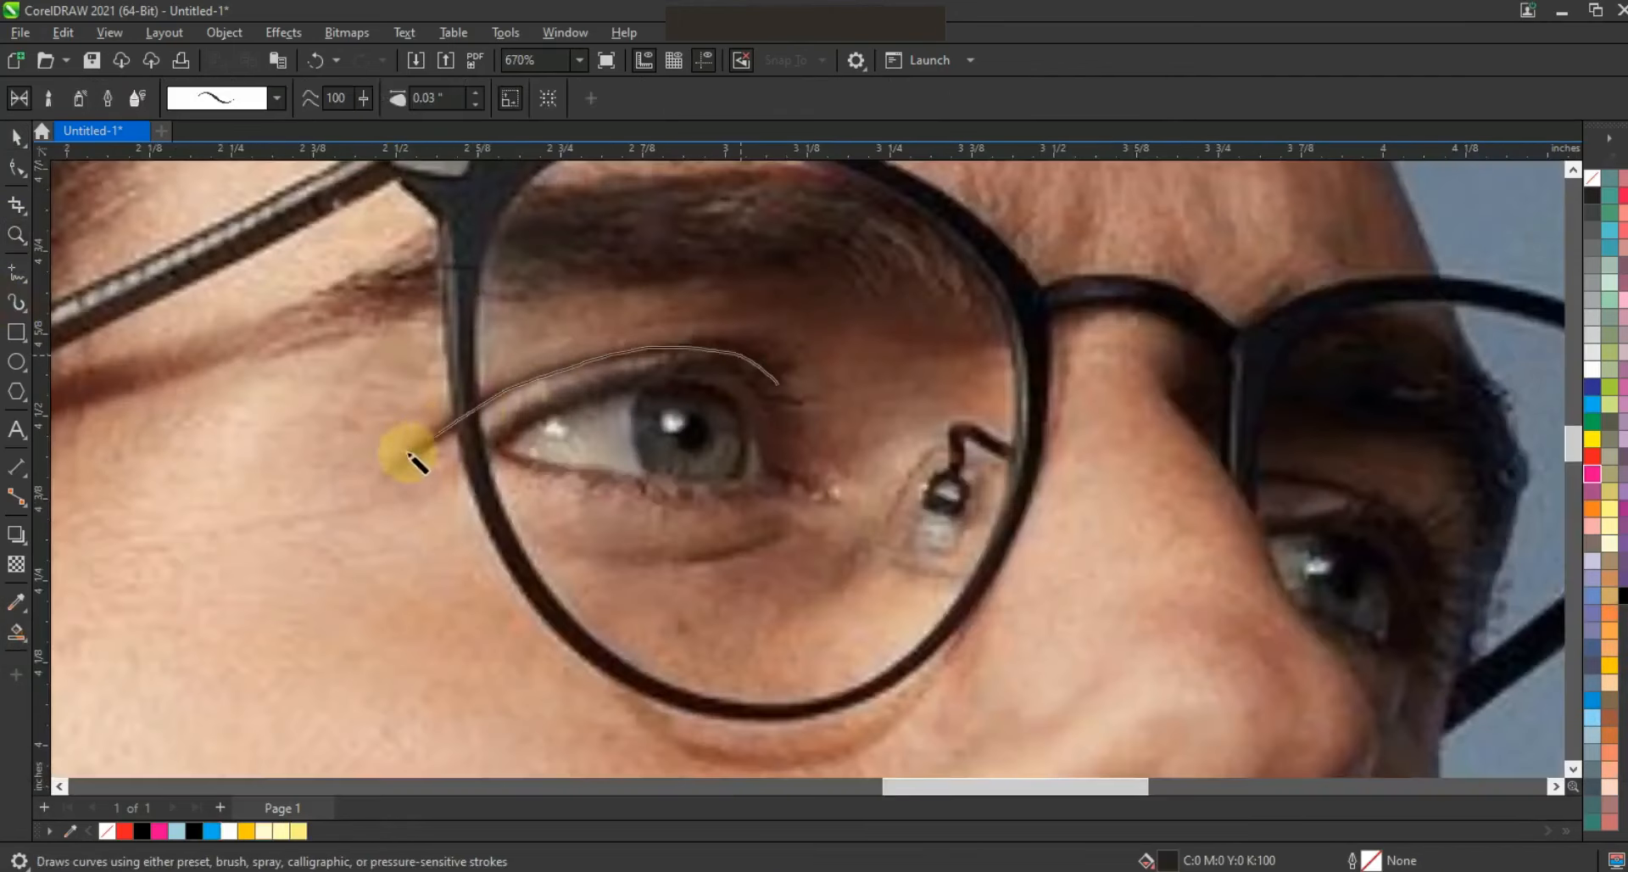
drag(787, 527, 653, 561)
drag(838, 572, 737, 614)
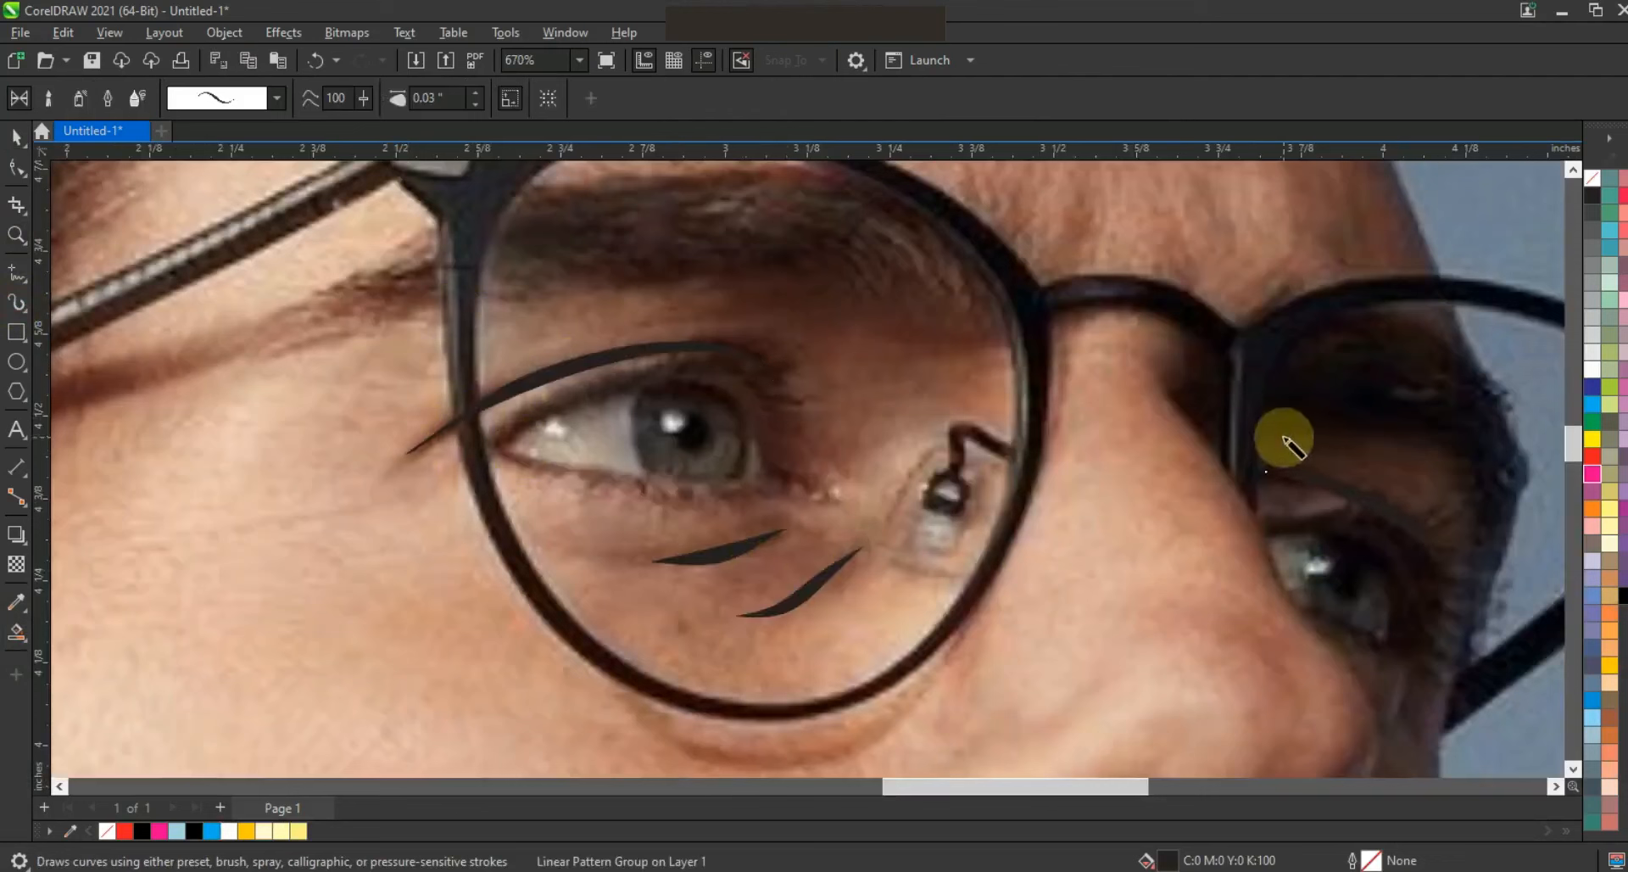
Move the eye crease strokes from the photo onto the matching place on the illustrated face.
click(22, 144)
scroll(958, 319, down, 2)
key(Escape)
drag(1290, 305, 793, 458)
key(F3)
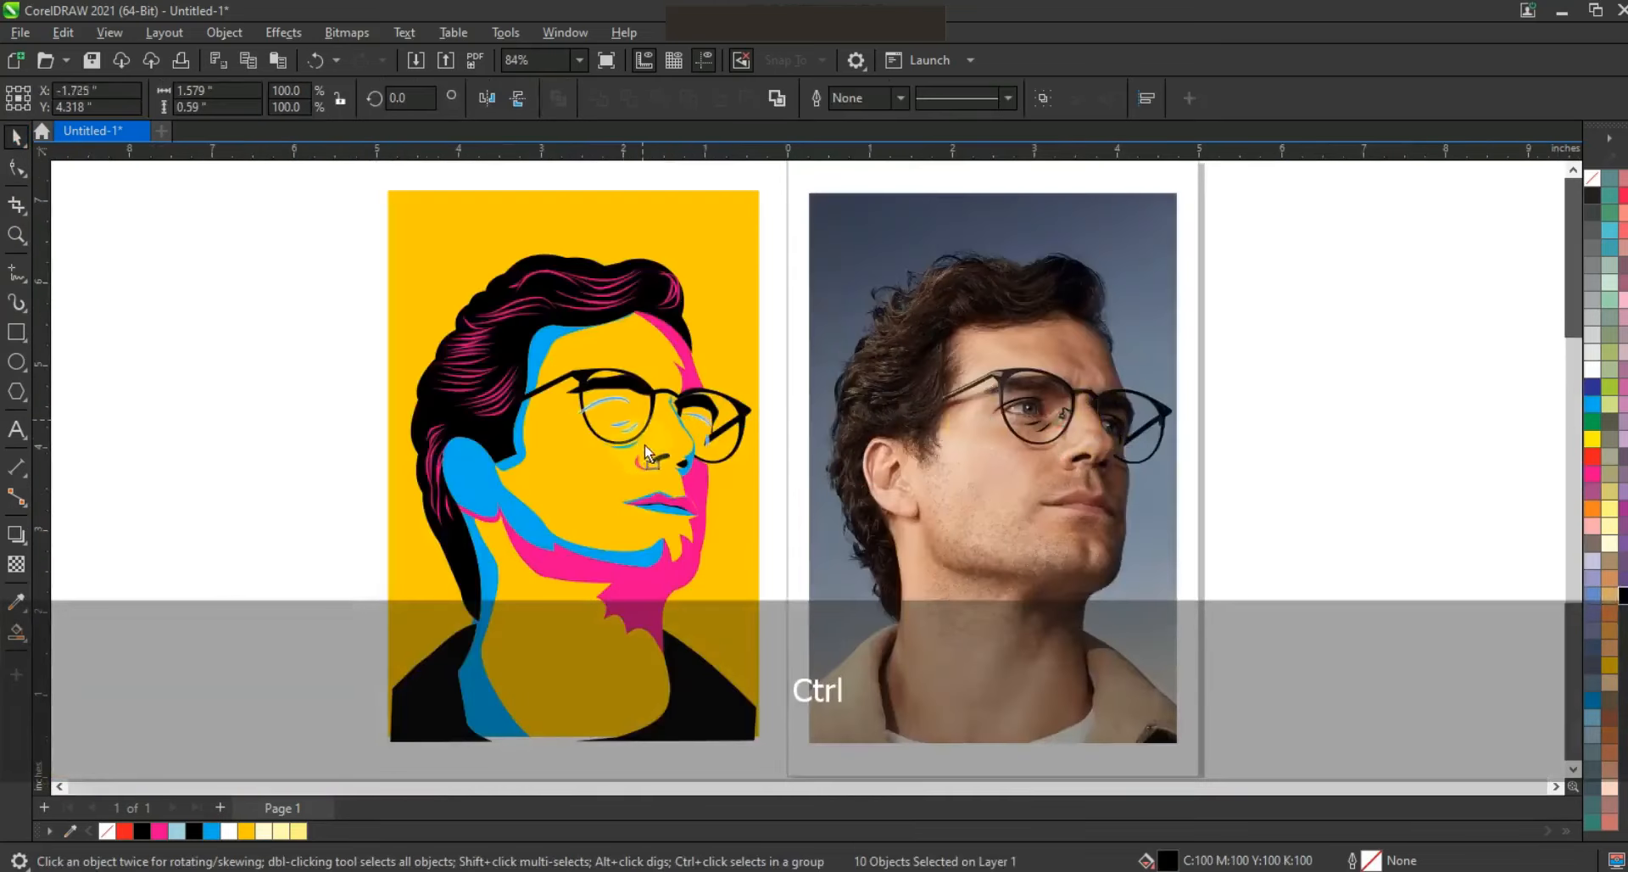
click(1225, 429)
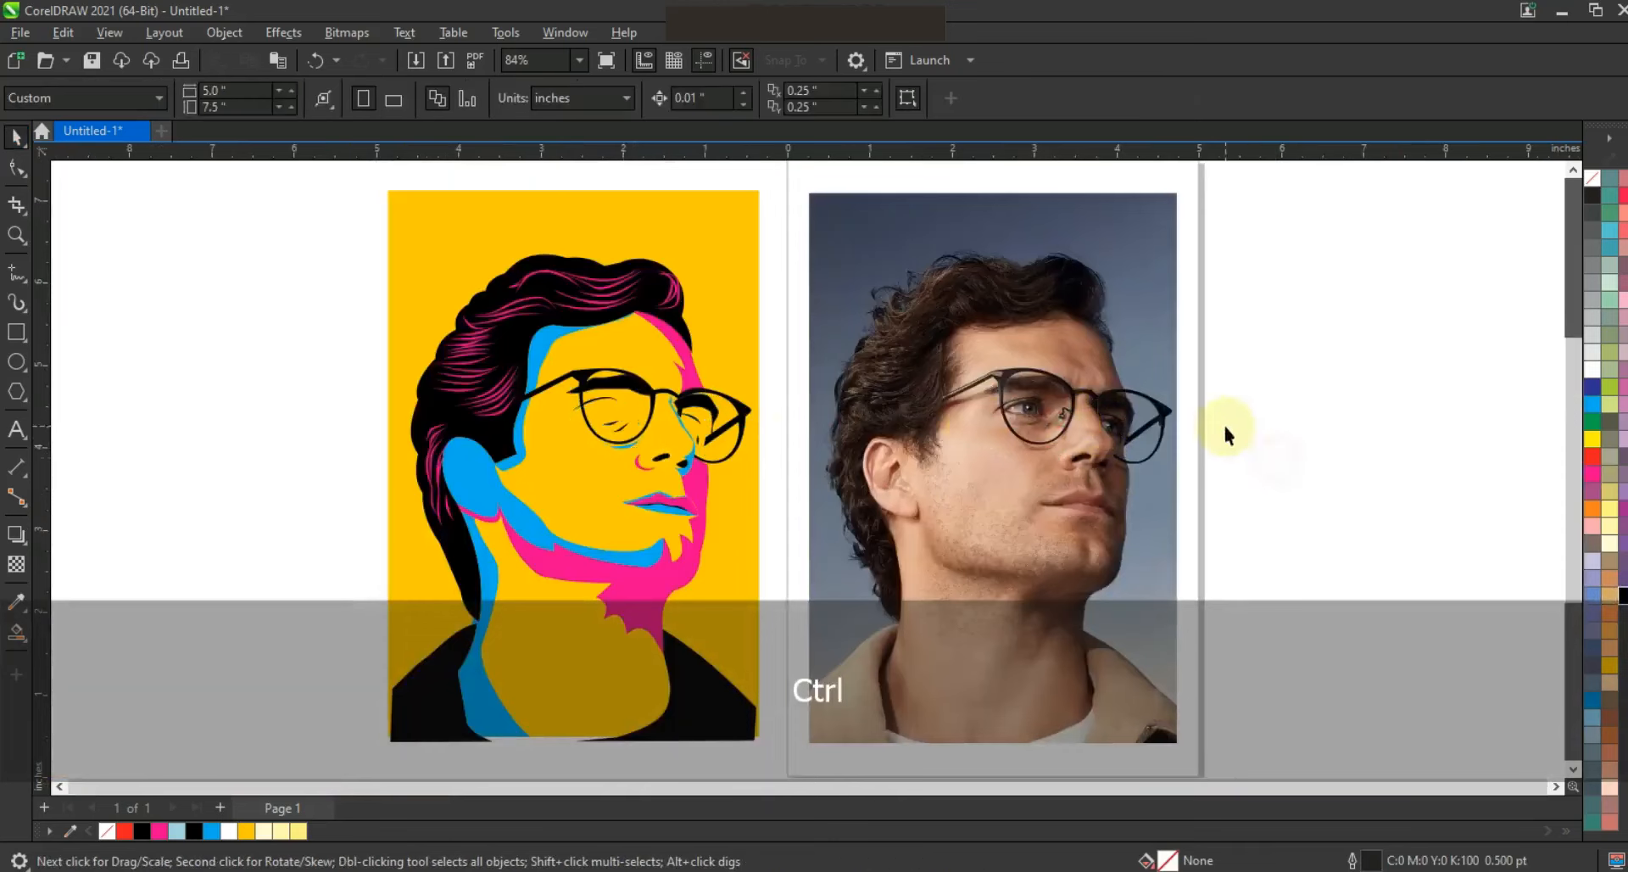
Trace the visible opening of the near eye in the photo as a closed four-point shape with the Freehand tool.
click(21, 233)
drag(915, 345, 1175, 453)
drag(398, 366, 1122, 642)
click(16, 272)
click(437, 523)
double_click(639, 449)
double_click(828, 533)
double_click(819, 569)
click(436, 523)
Convert the eye opening's straight segments to curves and bend them to follow the eyelids.
key(F10)
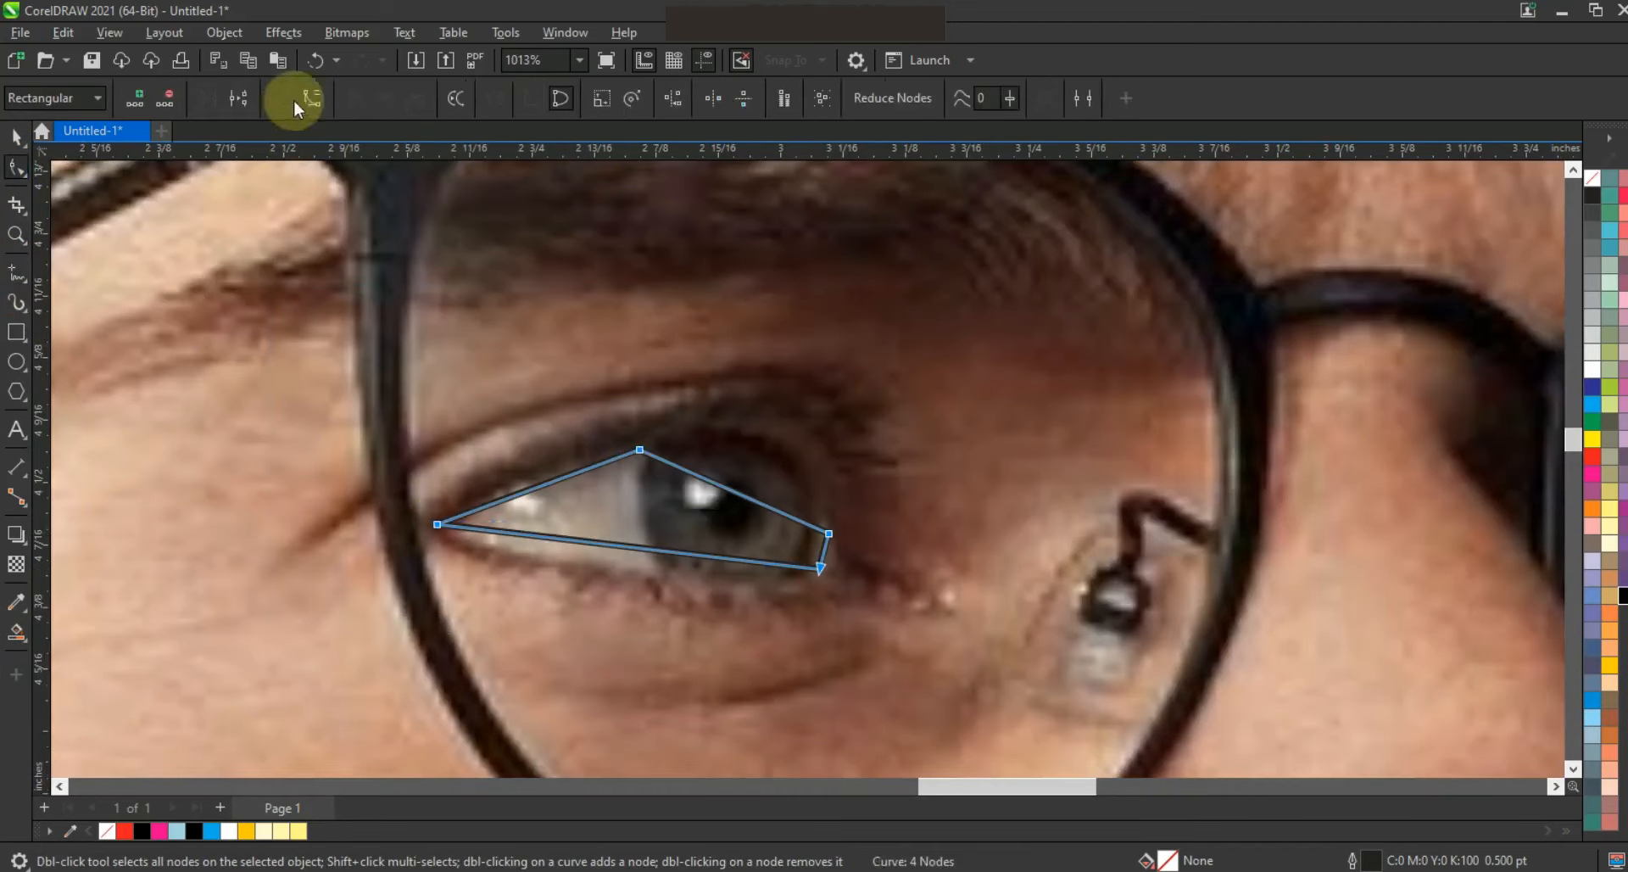
drag(735, 489, 822, 552)
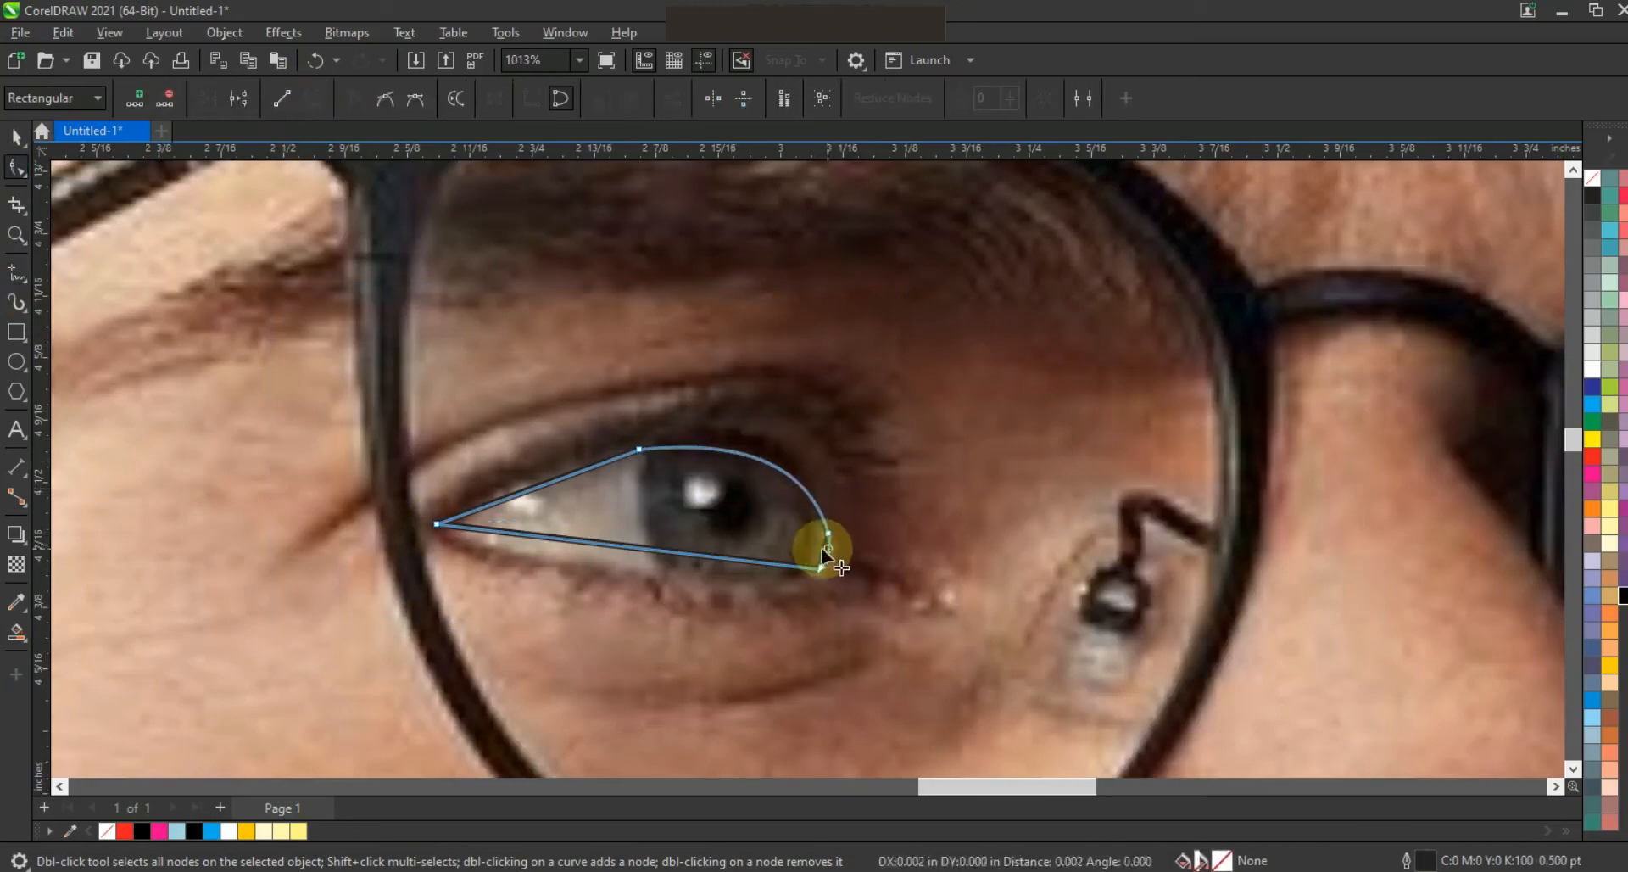
drag(672, 551, 669, 575)
drag(549, 482, 544, 477)
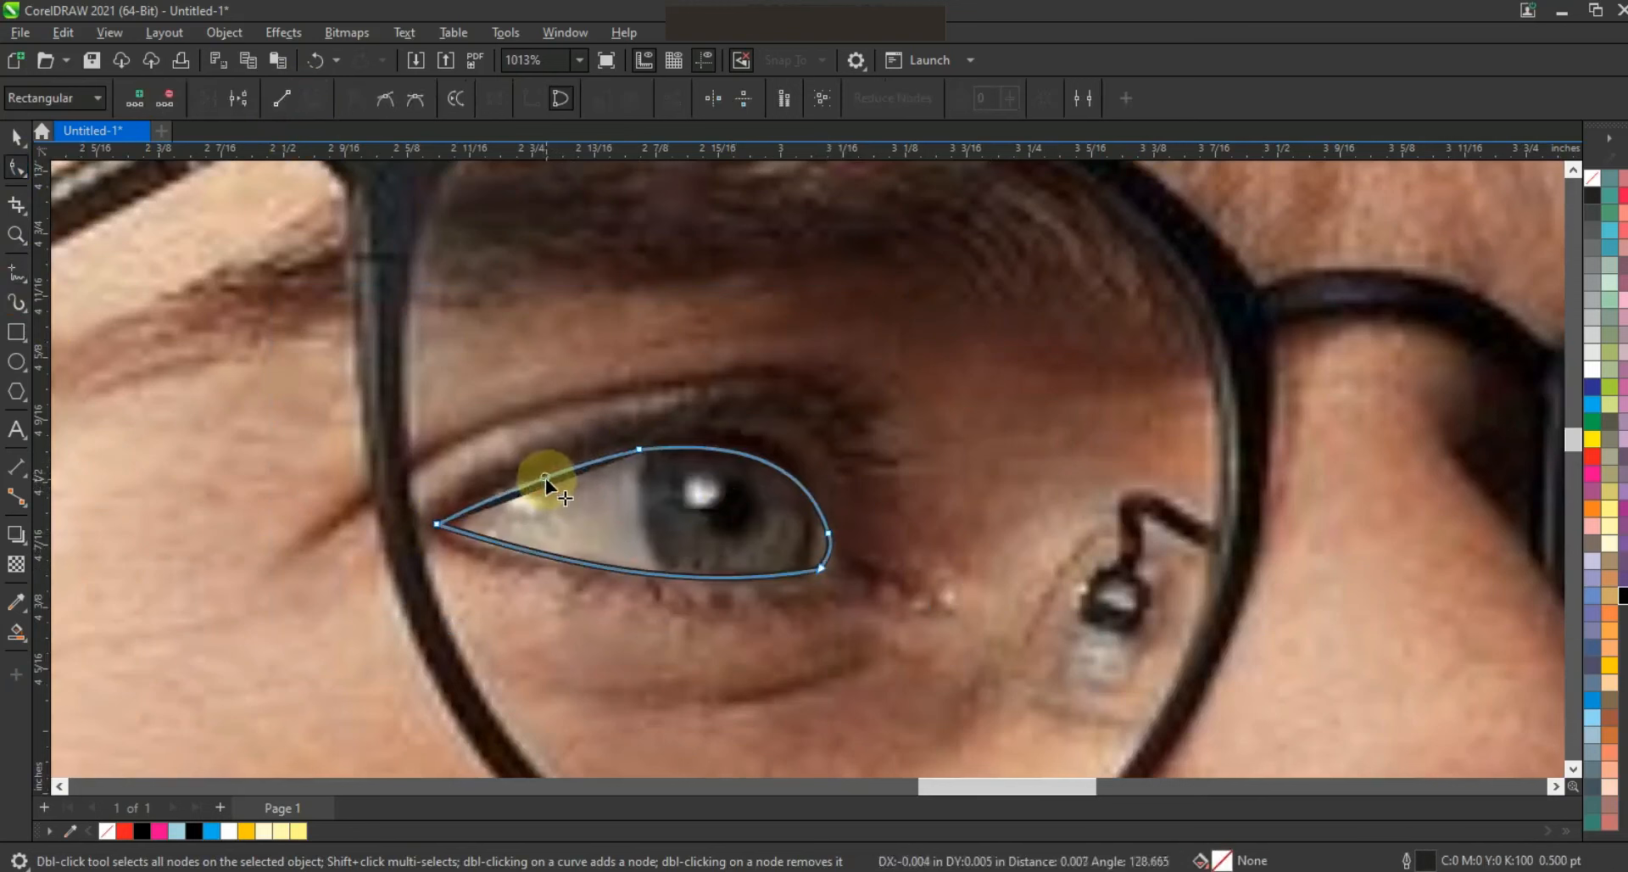
Trace a closed straight-sided outer lash and eyelid shape around the near eye, including its inner corner.
click(16, 272)
click(405, 511)
click(714, 405)
click(893, 530)
click(927, 600)
click(655, 602)
click(790, 578)
click(405, 511)
Convert the outer eyelid shape's segments to curves and bend them to match the near eye's contour.
click(16, 167)
drag(962, 661, 965, 666)
click(312, 99)
drag(587, 448, 573, 430)
drag(804, 469, 838, 437)
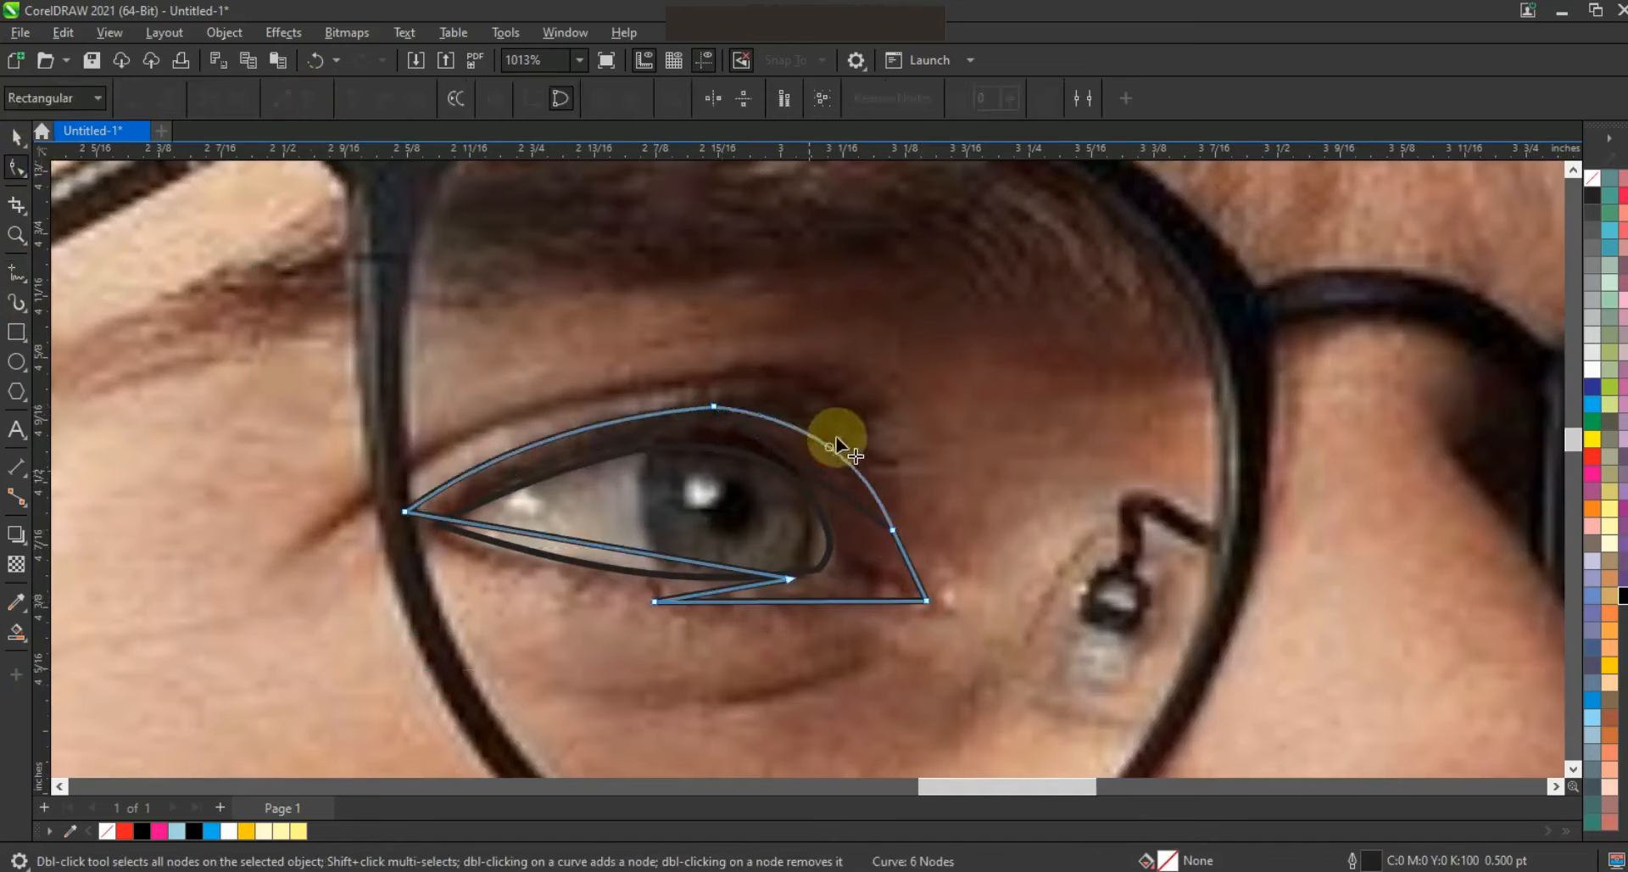
drag(905, 555, 899, 556)
drag(786, 602, 749, 592)
drag(599, 553, 585, 573)
Draw an ellipse over the iris, create the part inside the eye opening with Smart Fill, and delete the original ellipse.
click(16, 362)
drag(647, 428, 806, 575)
click(16, 632)
click(746, 448)
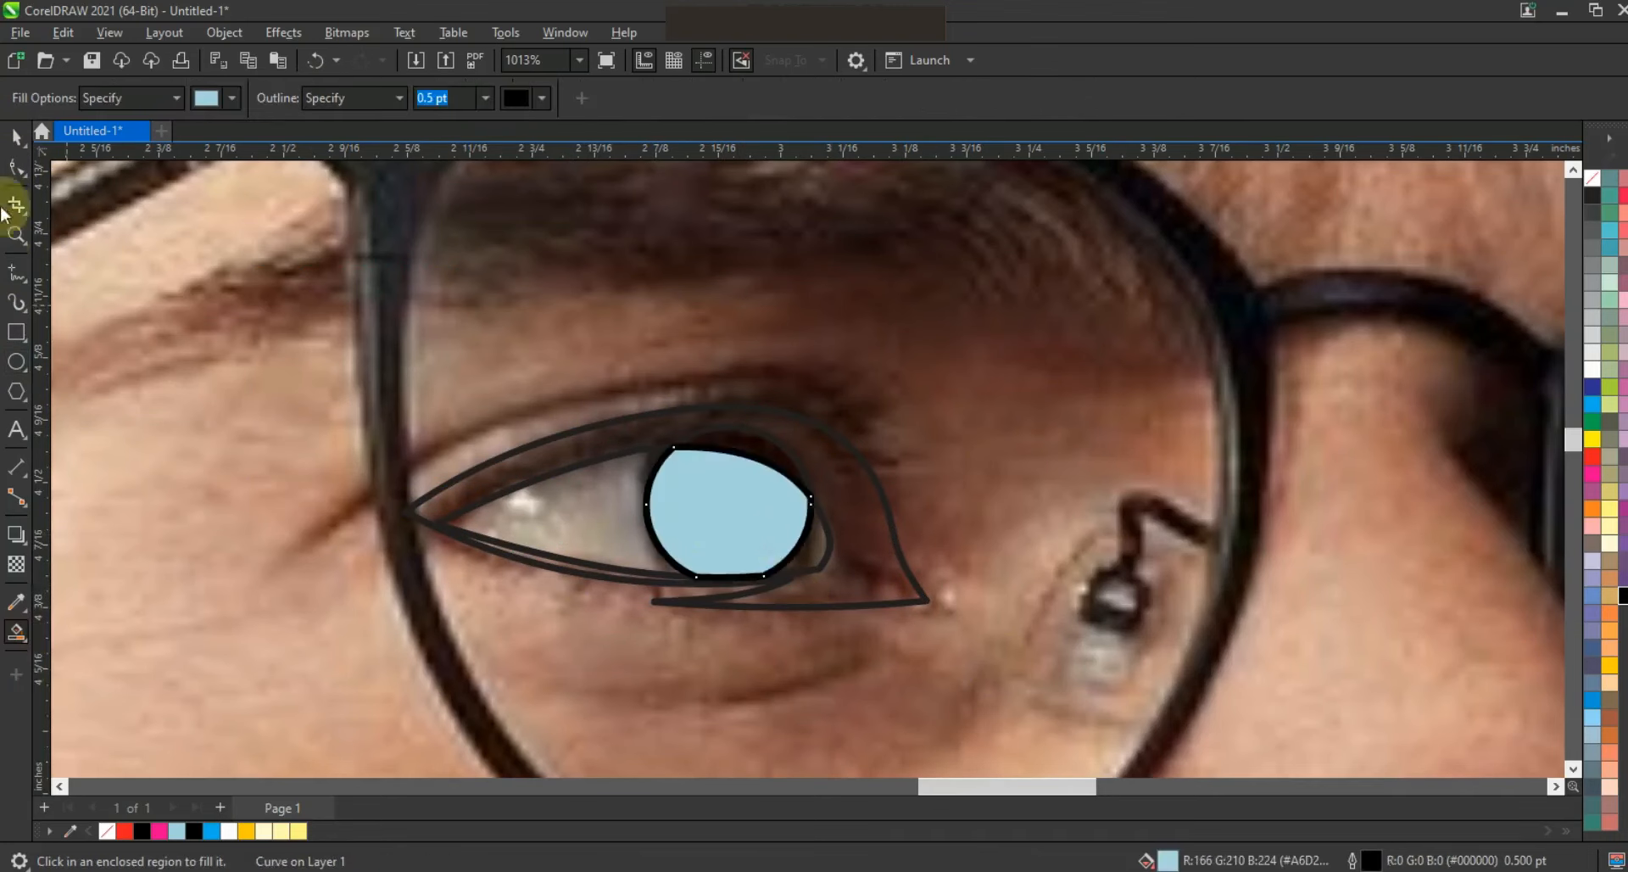
key(Delete)
Fill the eye opening white and the outer eyelid shape black, place the eyelid shape behind, and remove the eye shapes' outlines.
click(839, 521)
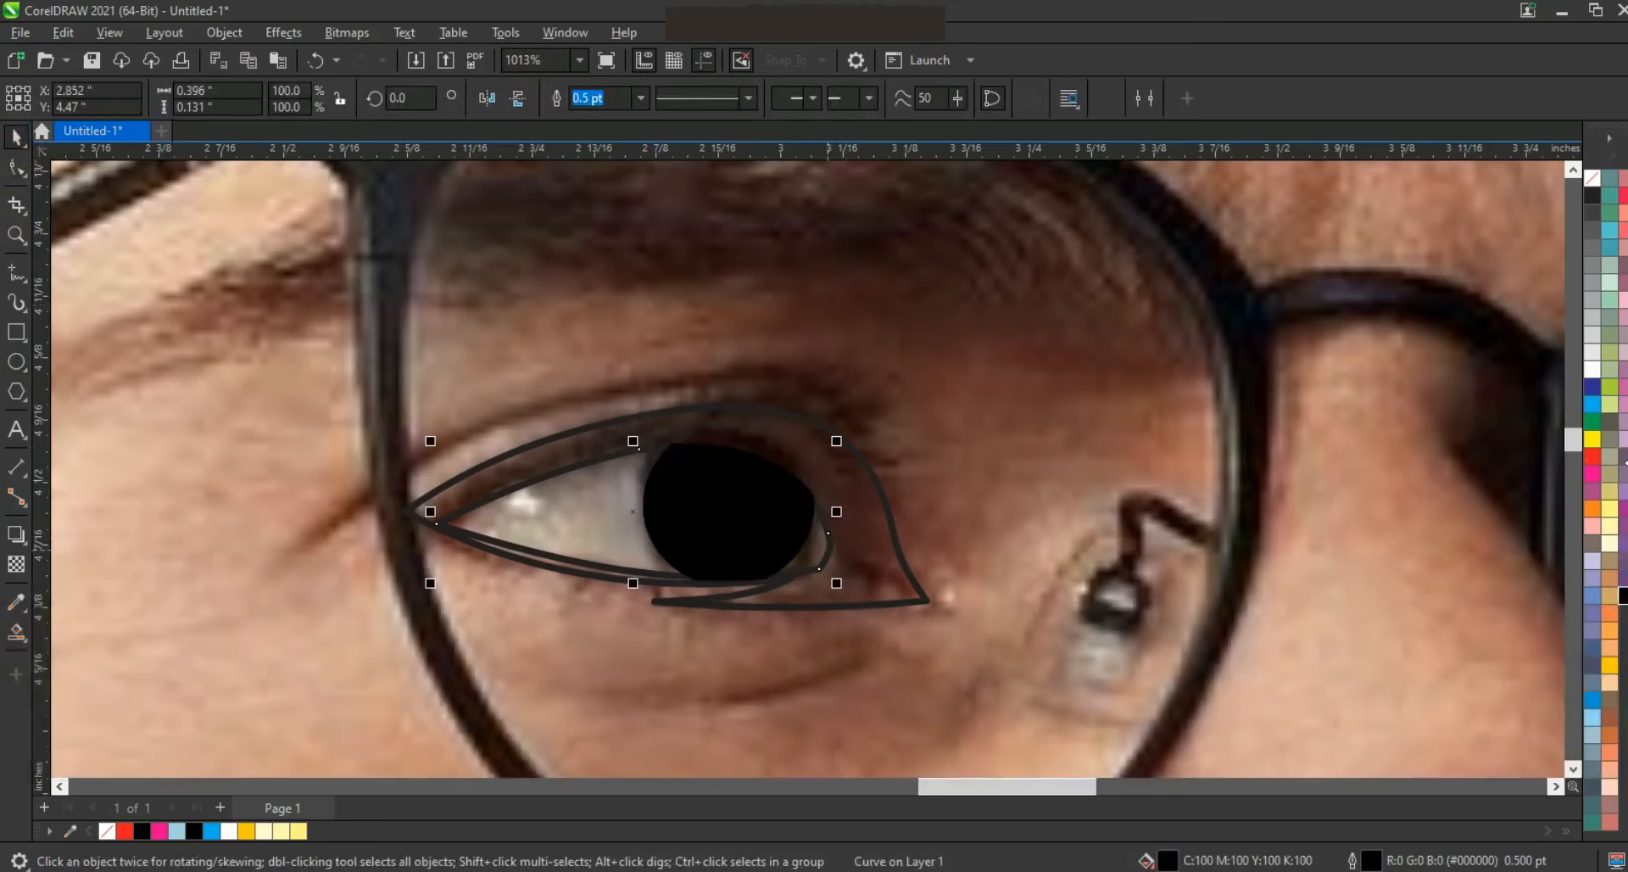
click(1592, 369)
click(1622, 600)
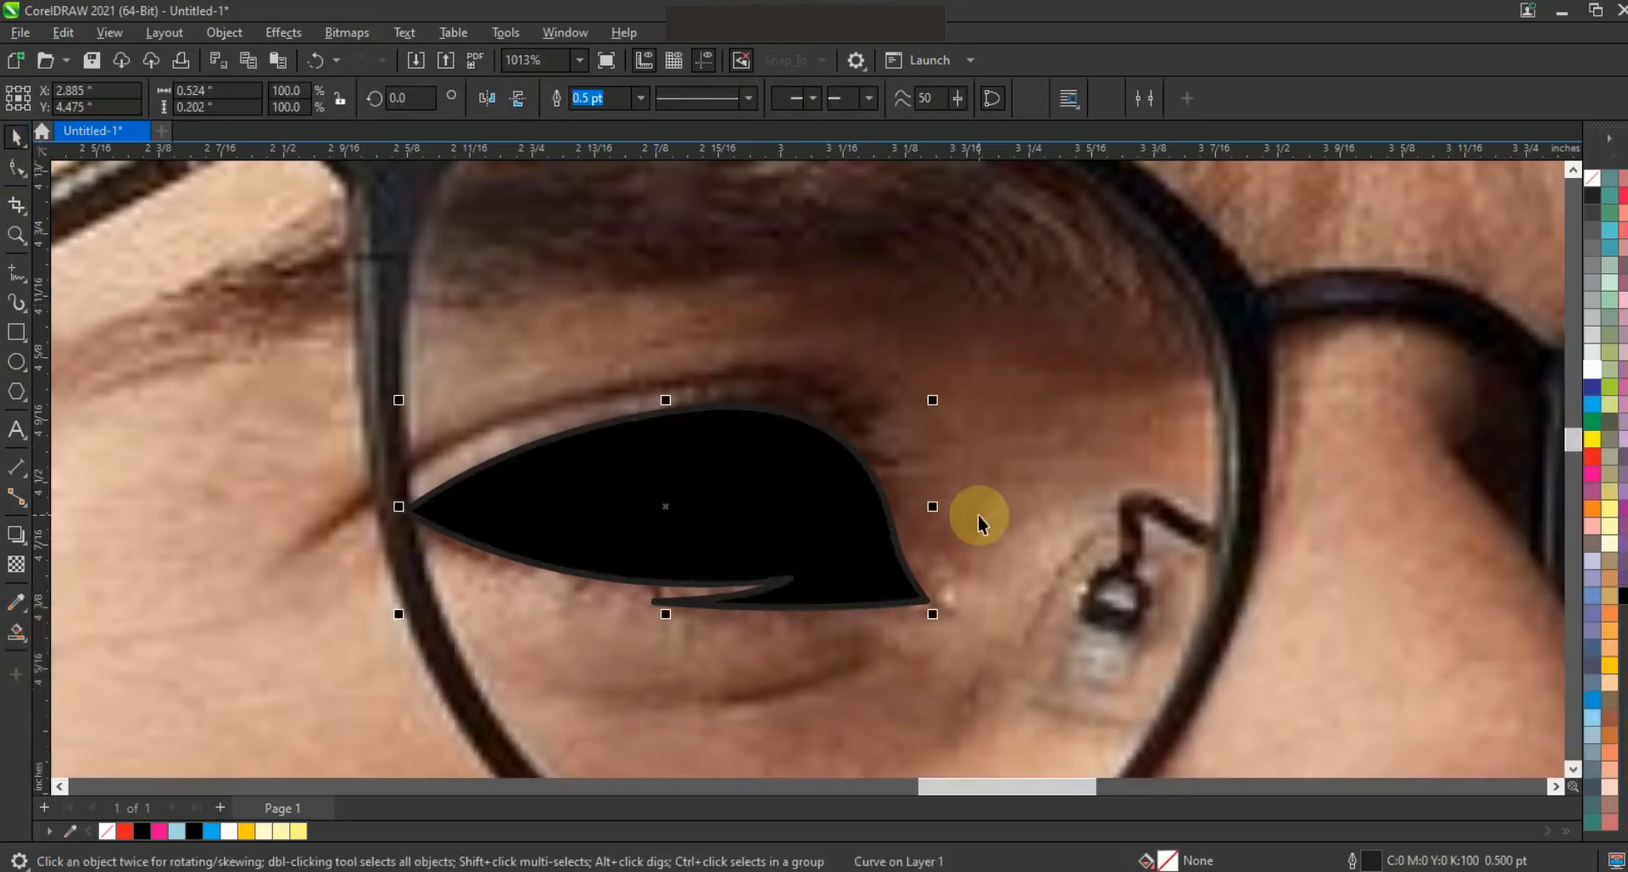
key(ctrl+Page_Down)
key(F3)
key(Escape)
drag(1417, 397, 759, 551)
right_click(1591, 179)
key(Escape)
Trace the far eye's dark lid shape and iris in the photo with the Freehand tool.
scroll(1000, 256, down, 1)
click(15, 233)
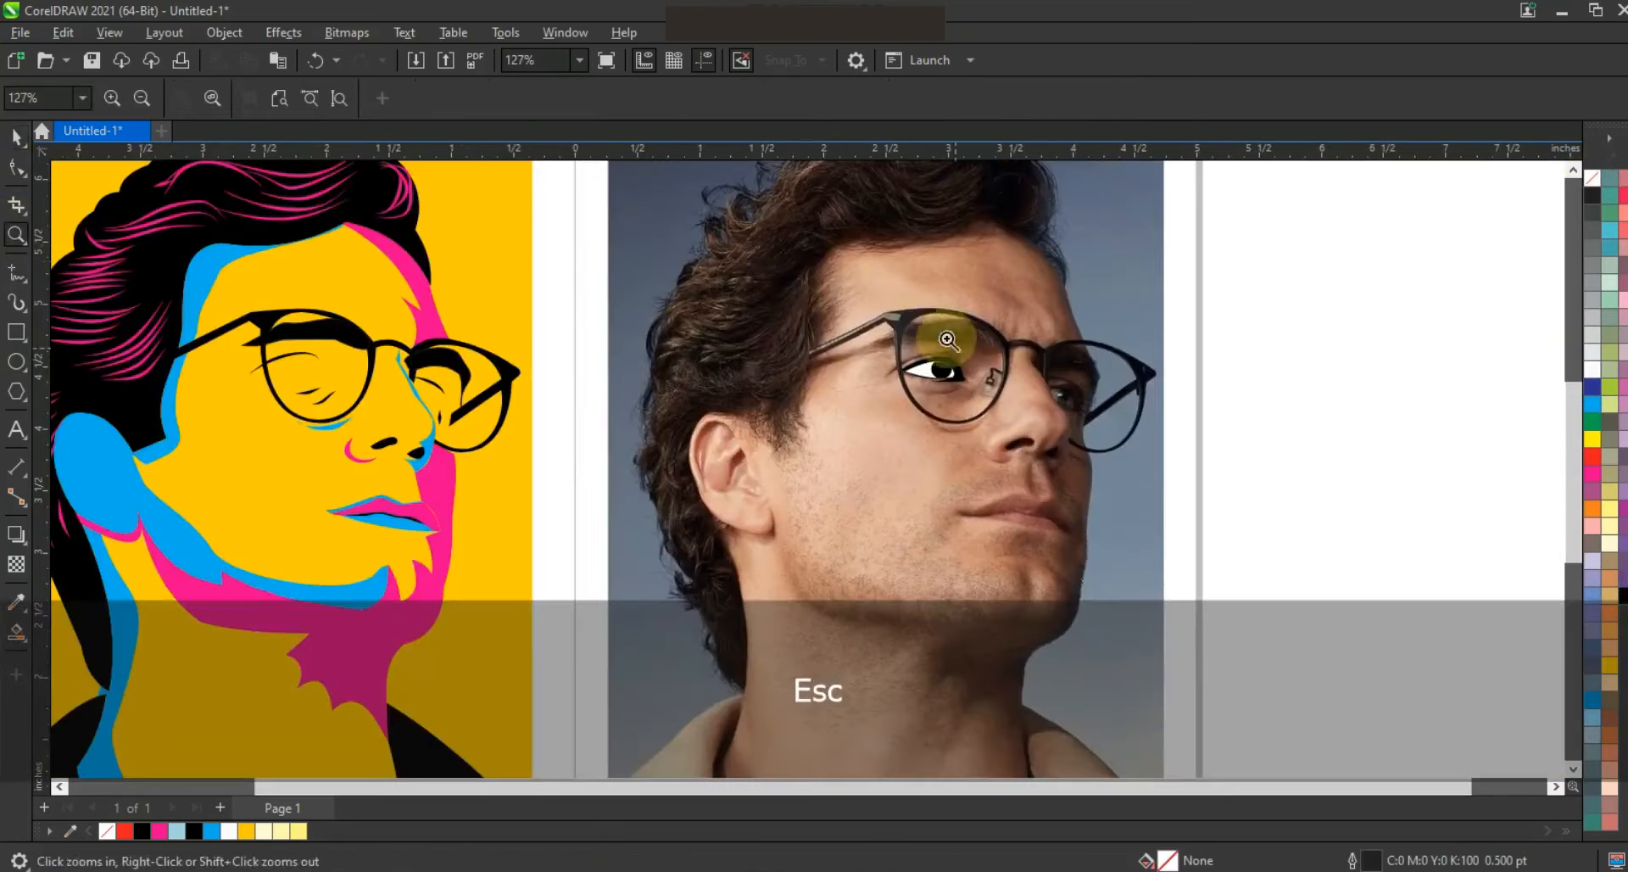
drag(943, 329, 1219, 471)
click(16, 272)
drag(792, 465, 718, 482)
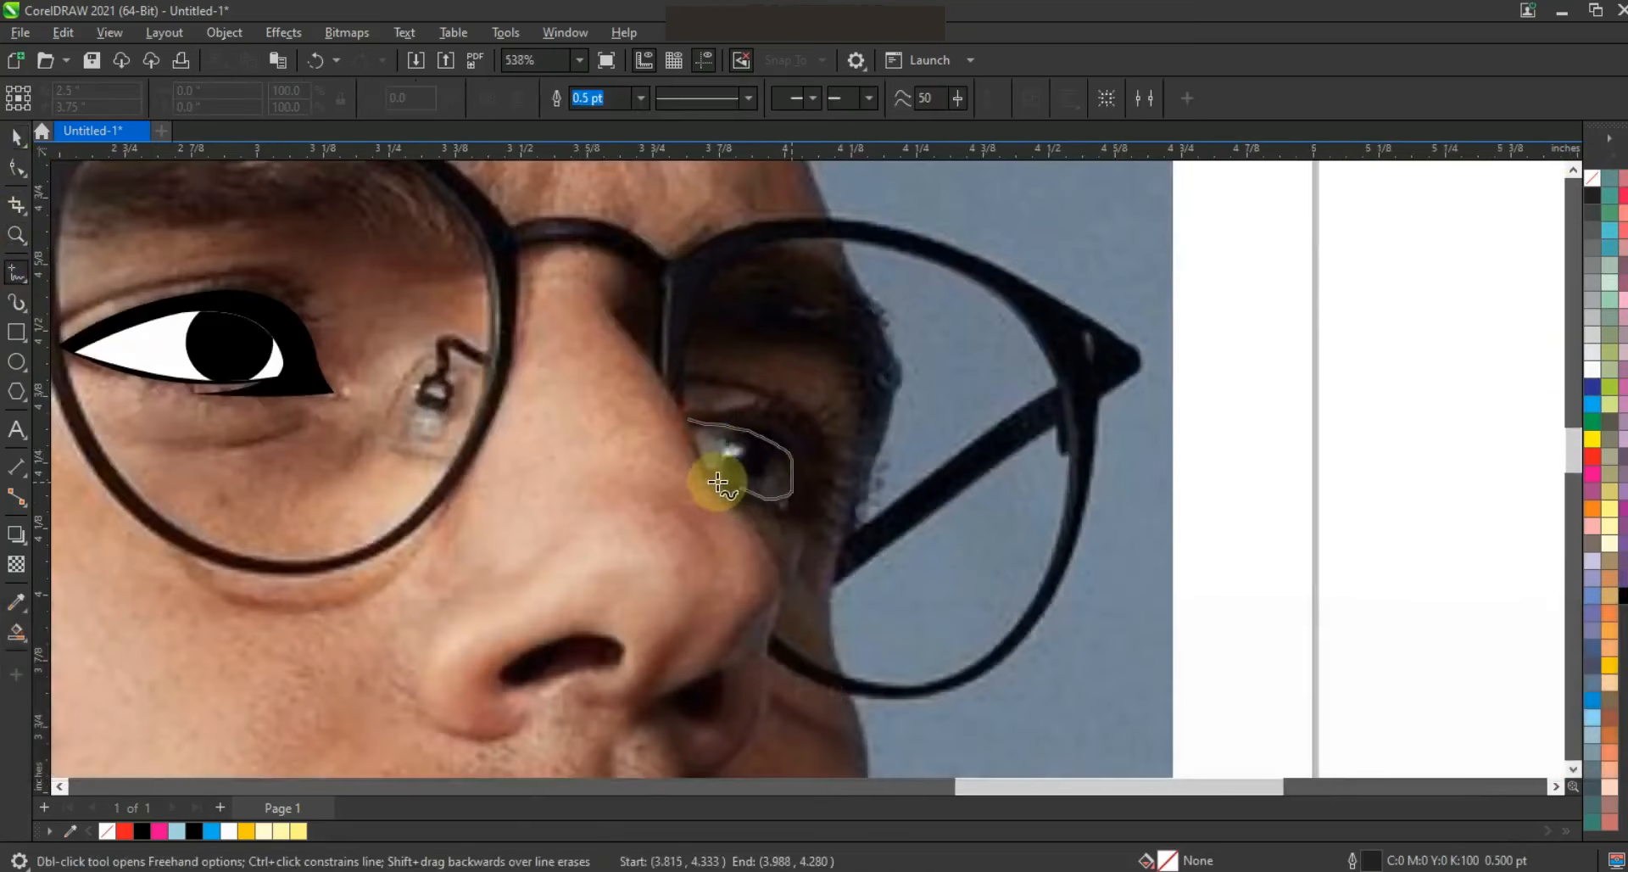
mouse_move(808, 569)
mouse_down()
mouse_move(829, 440)
mouse_move(680, 374)
mouse_move(701, 393)
mouse_move(687, 417)
mouse_up()
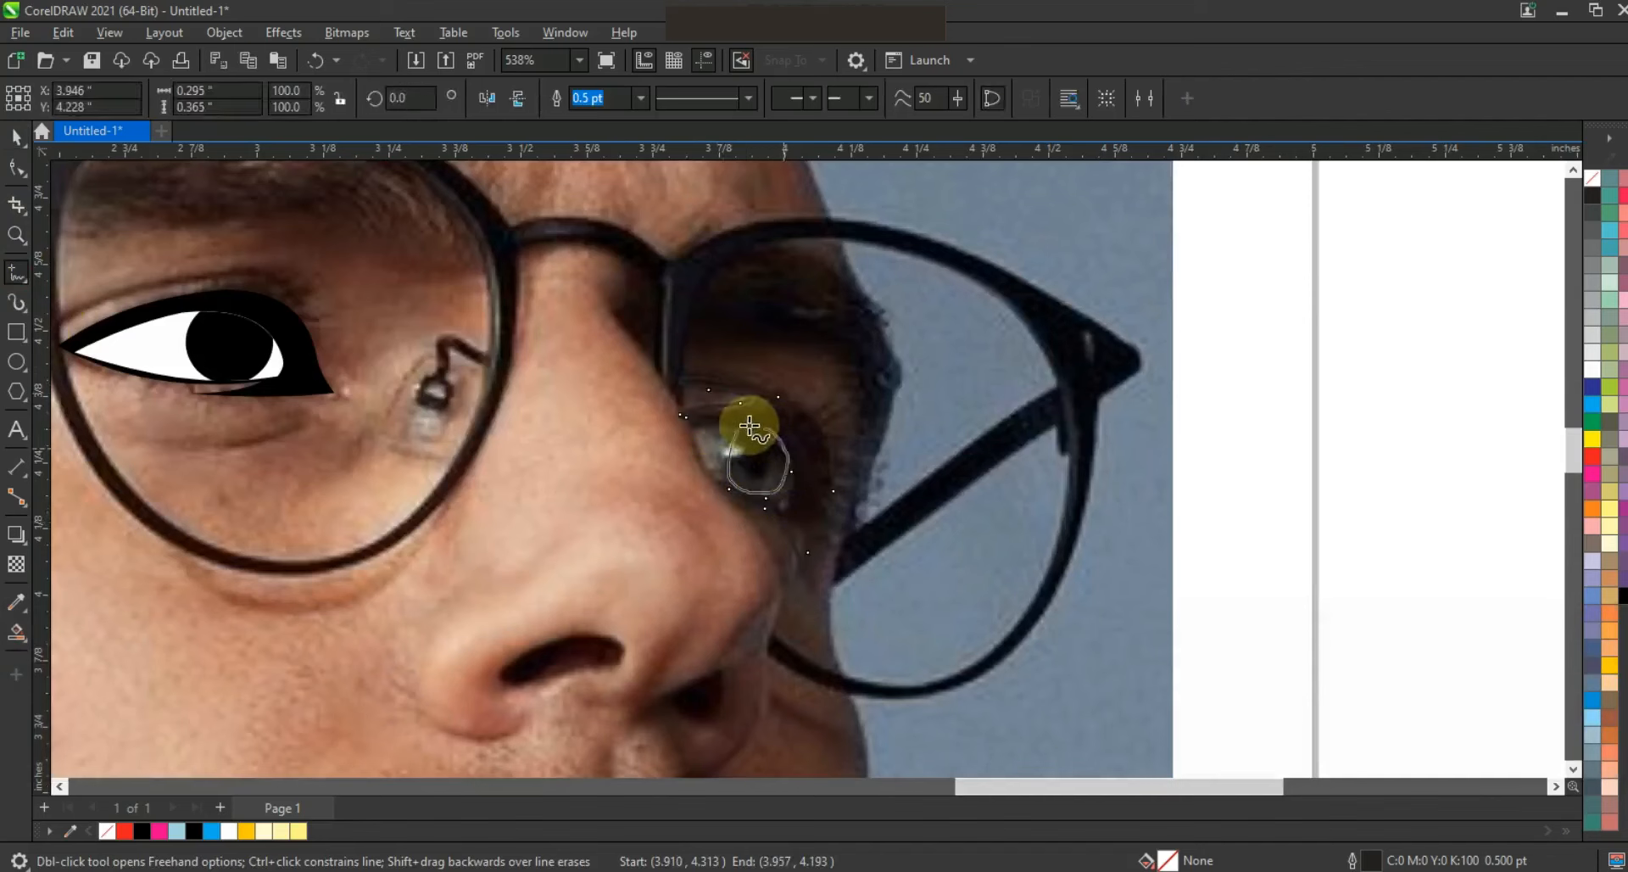
Fill the far eye's lid shape and iris with black and remove their outlines.
click(16, 136)
shift+click(773, 393)
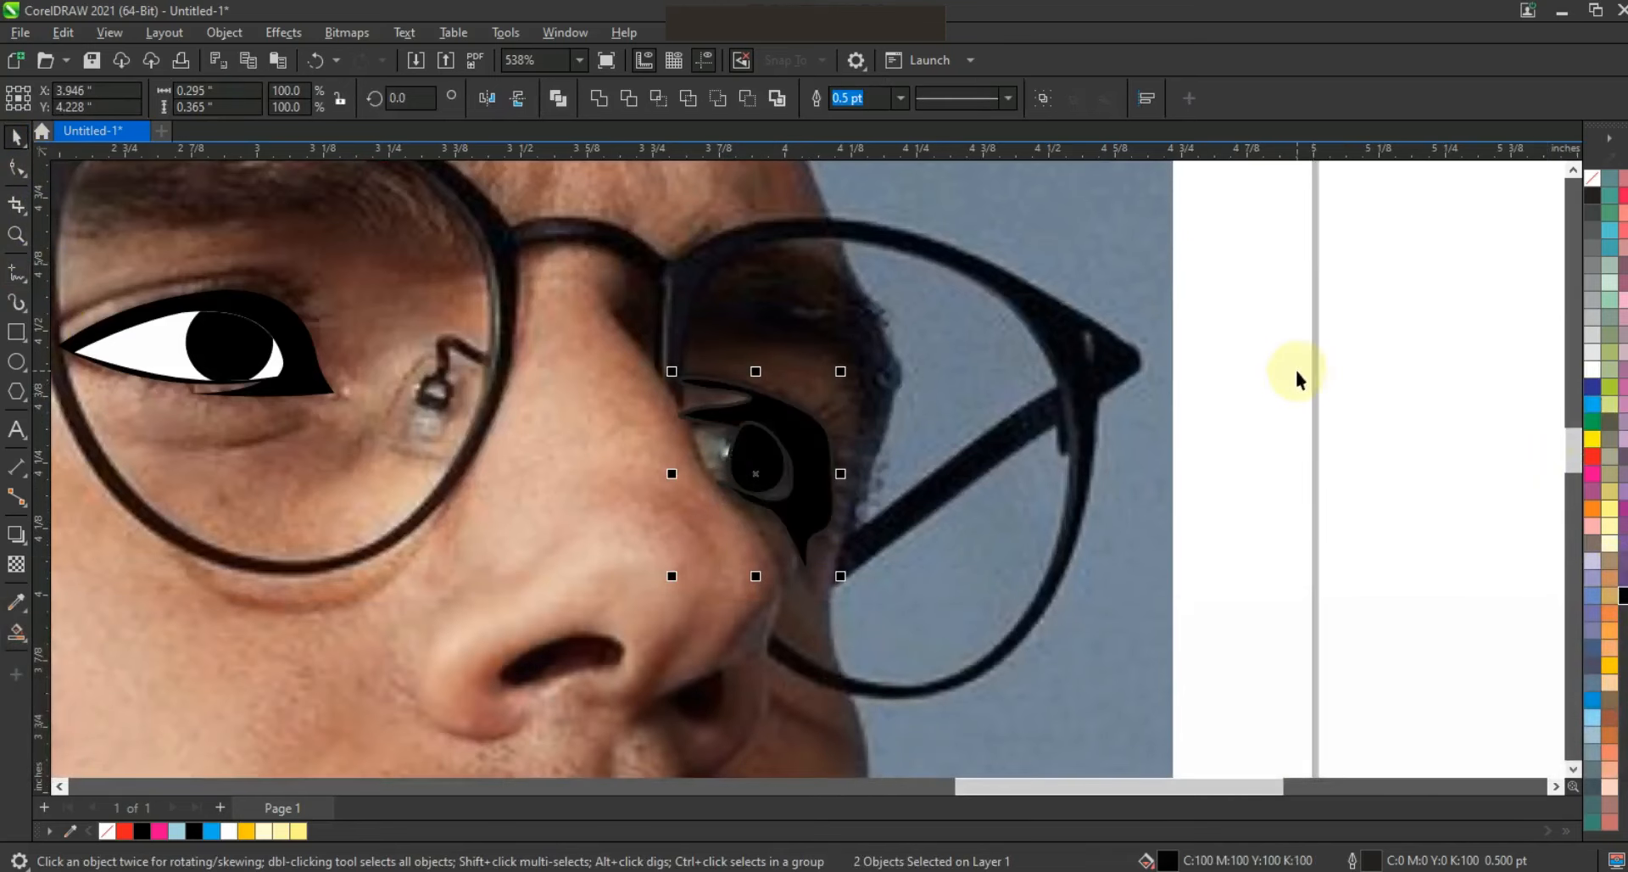
right_click(1588, 181)
click(1526, 184)
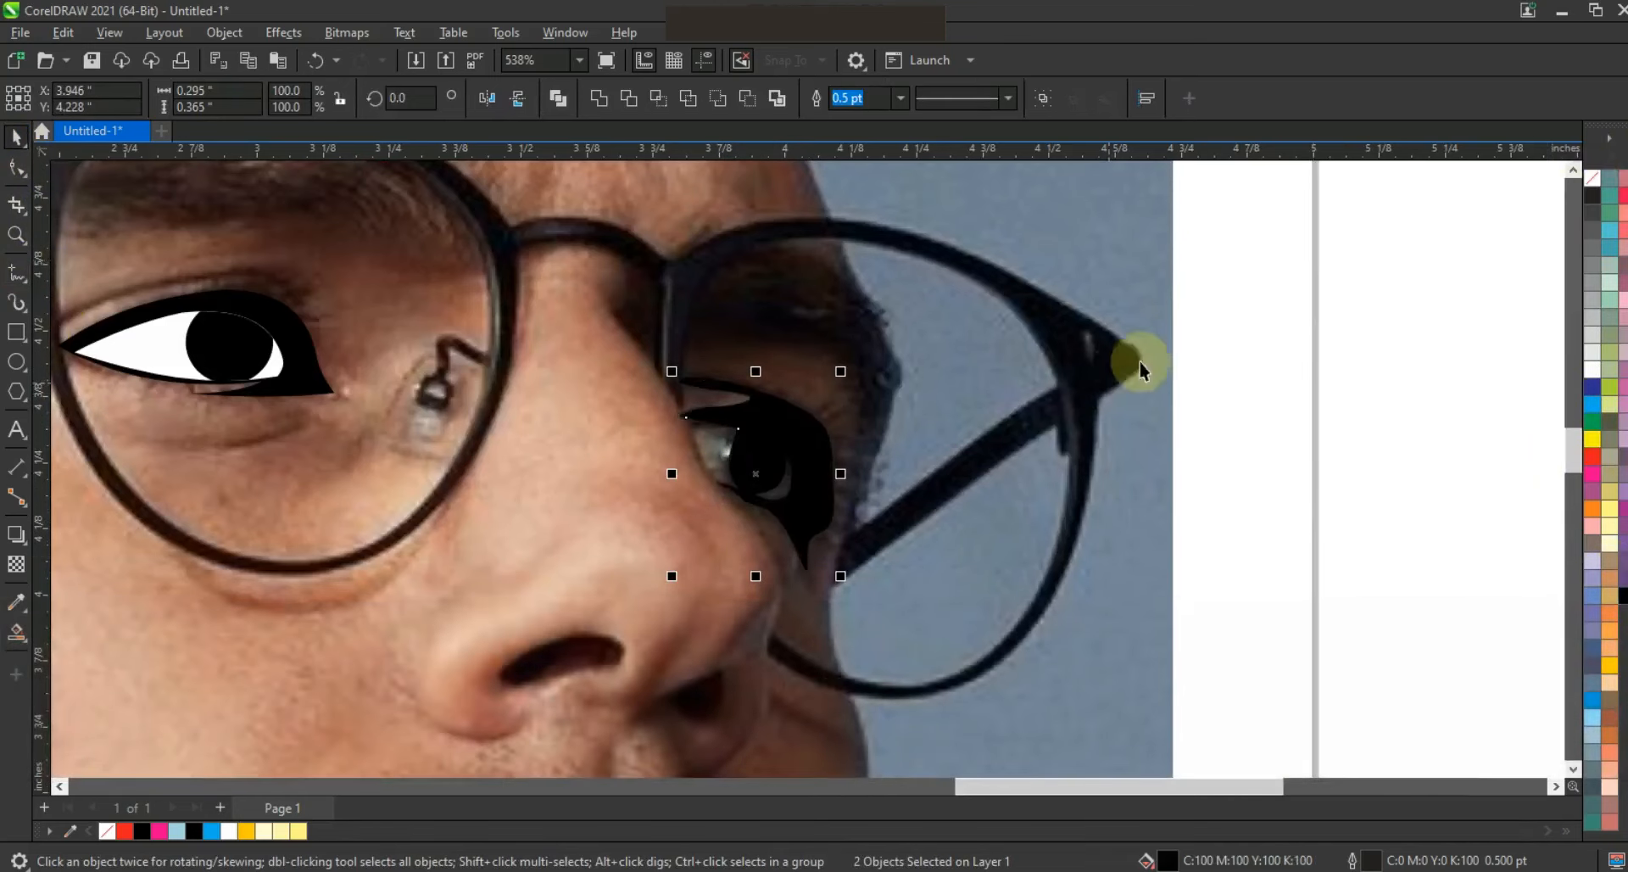
Move both eyes' shapes from the photo onto the illustrated face behind the glasses.
key(F3)
key(Escape)
key(F3)
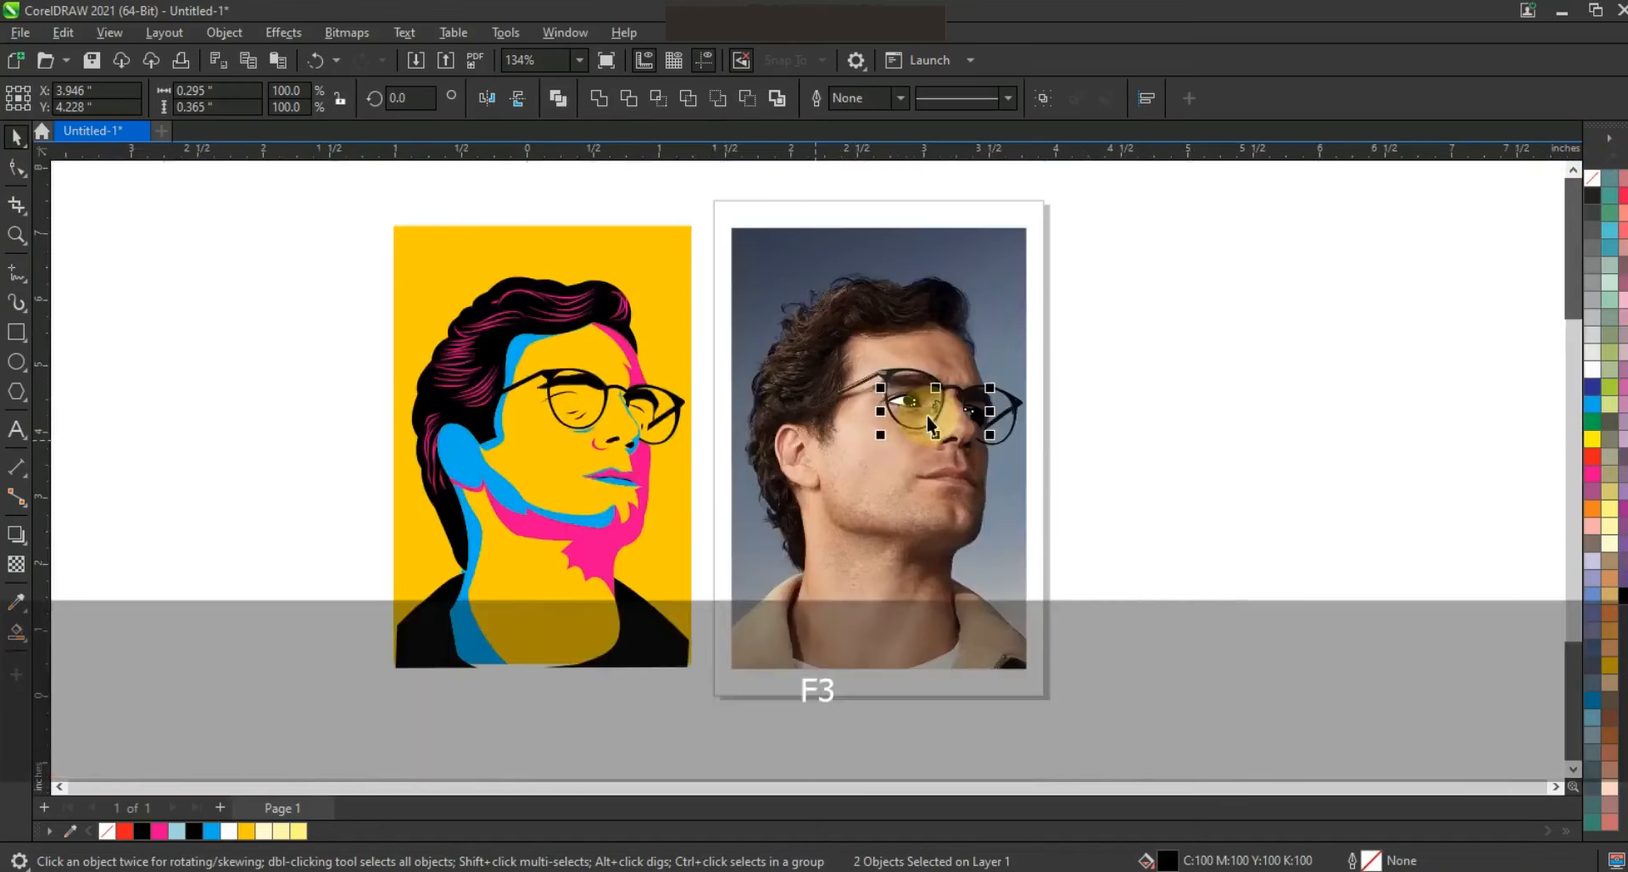
drag(932, 406, 594, 419)
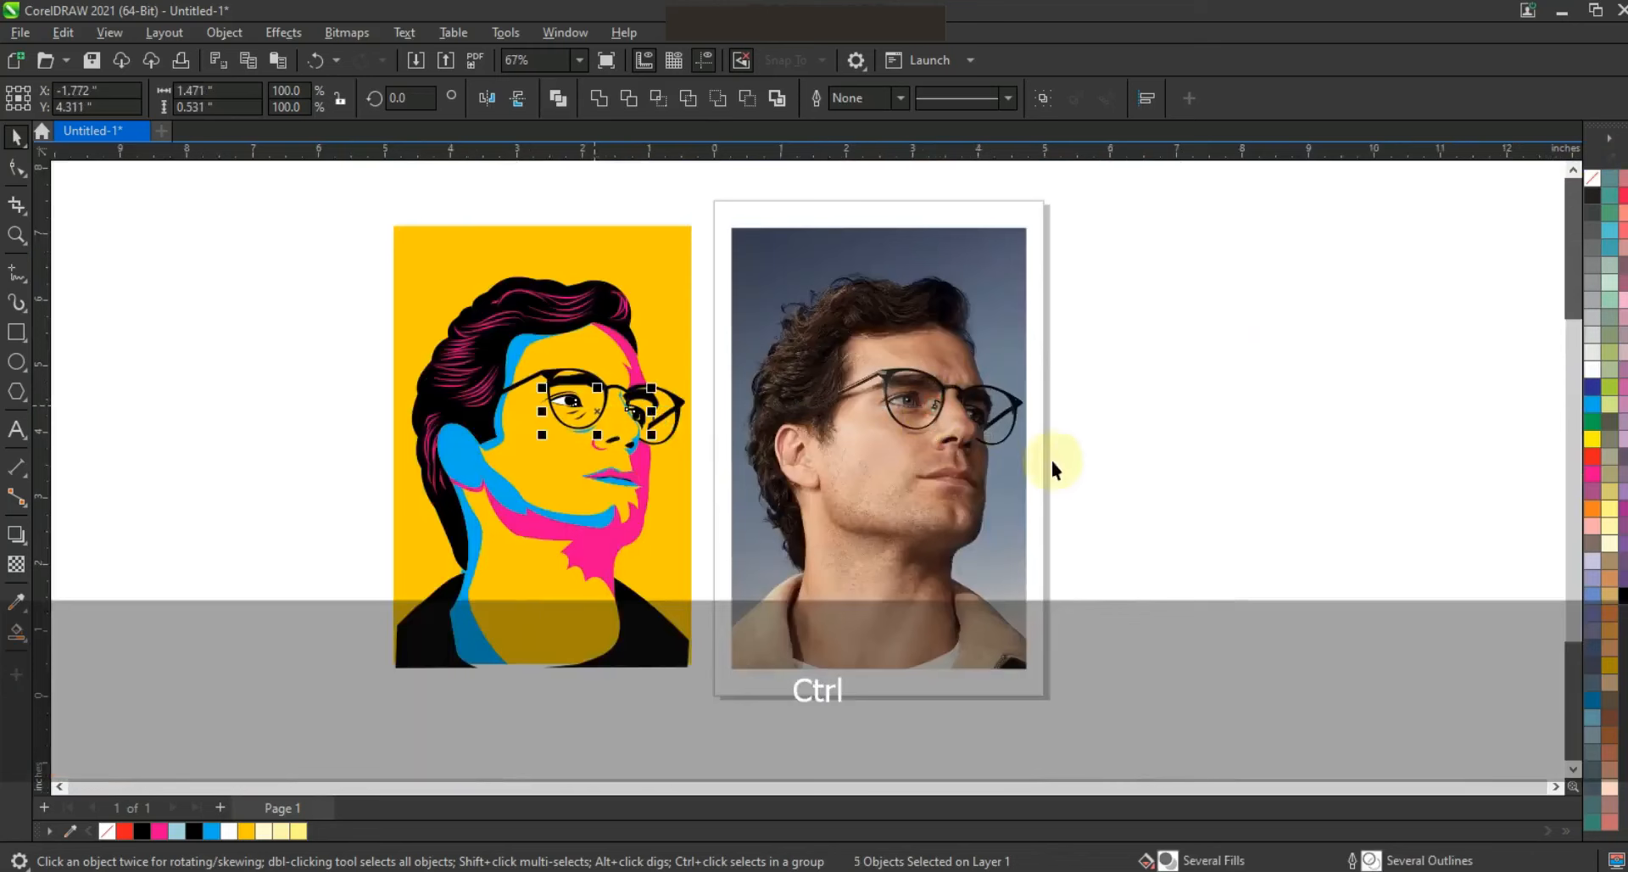
click(1164, 315)
scroll(780, 363, down, 2)
key(Escape)
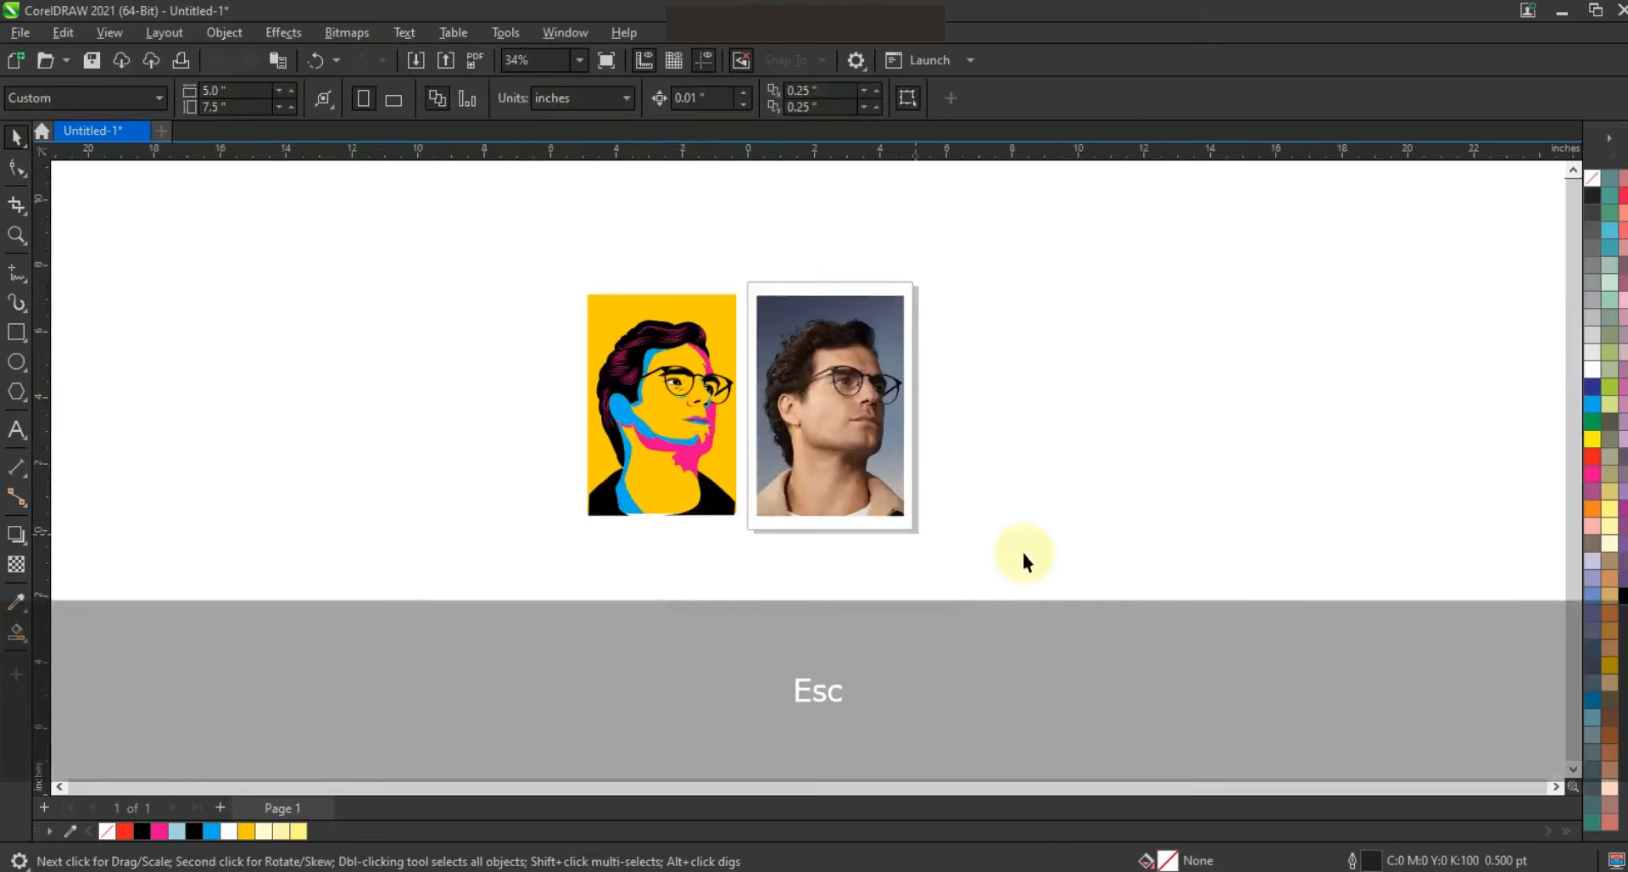
Start tracing further details of the lower face in the photo with the Freehand tool.
drag(538, 262, 959, 549)
drag(1254, 670, 1267, 674)
drag(1066, 377, 1333, 575)
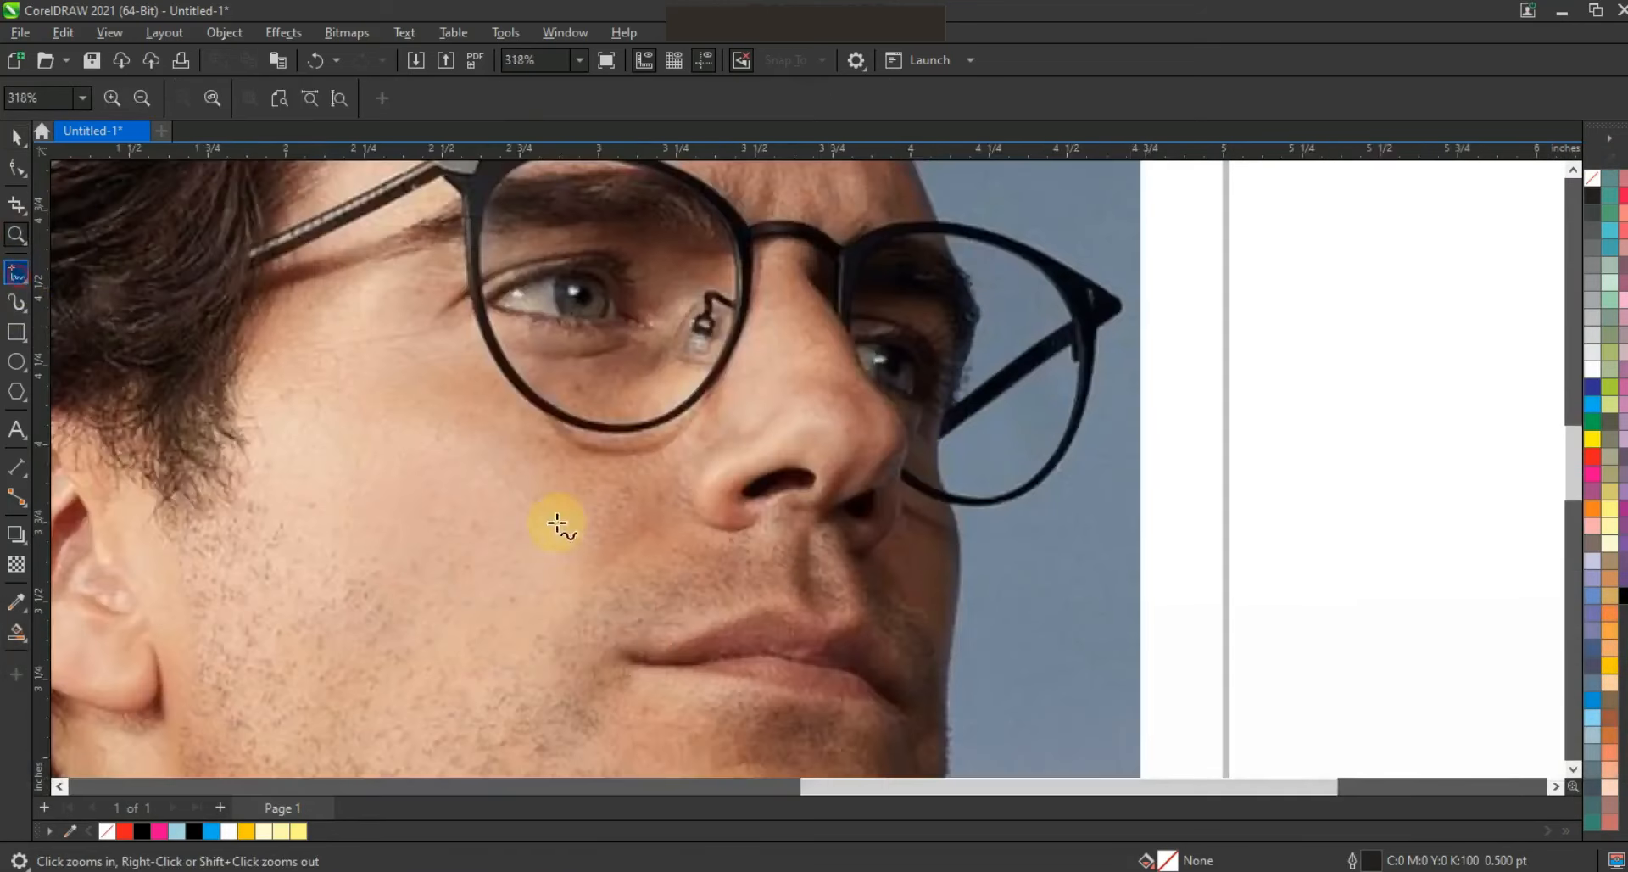